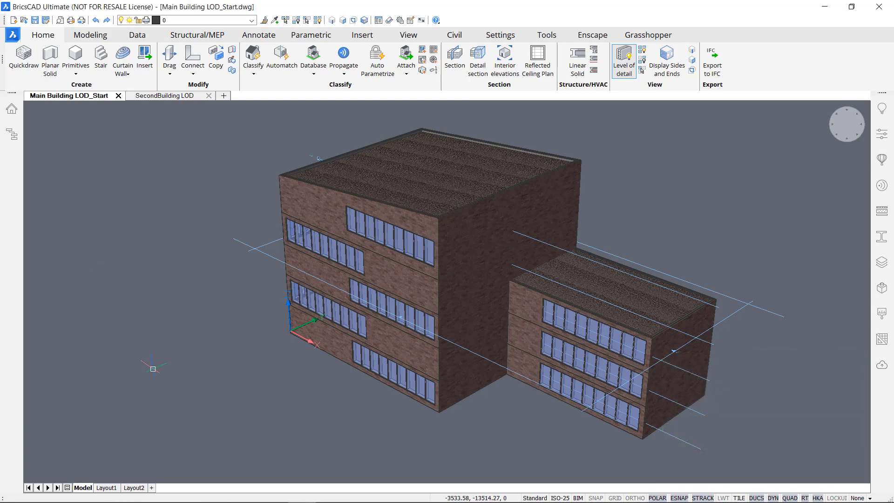
Step: Clip the main building at its Floor 0 section, then switch to the SecondBuilding LOD drawing
mouse_move(174, 317)
middle_mouse_down("shift")
mouse_move(194, 299)
mouse_move(168, 319)
middle_mouse_up("shift")
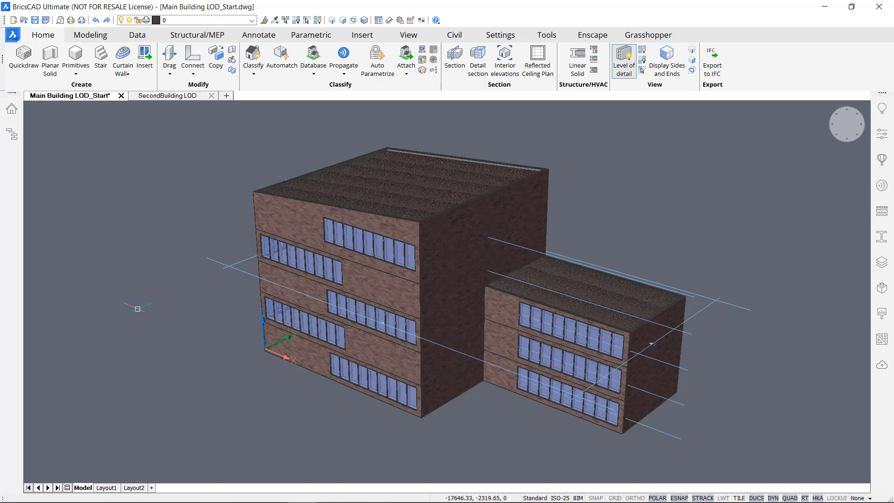
double_click(664, 434)
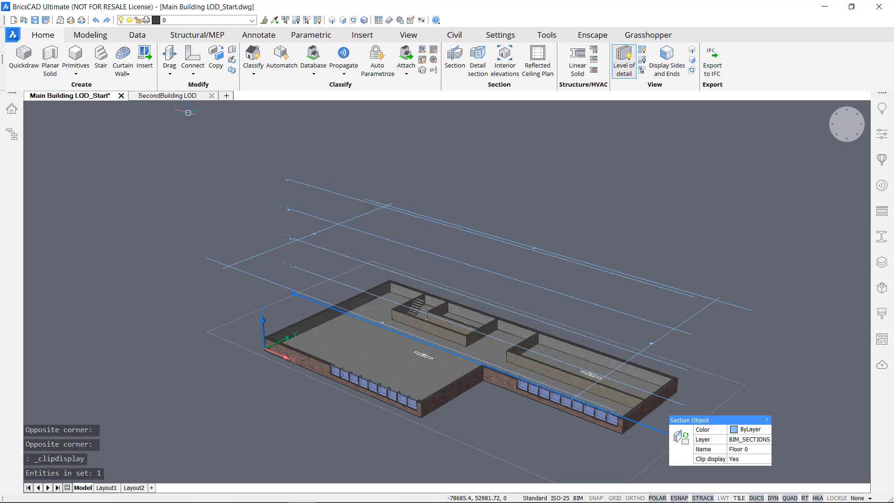
left_click(185, 97)
Step: Cut the second building at its floor-level section plane and orbit around the cut model
double_click(296, 339)
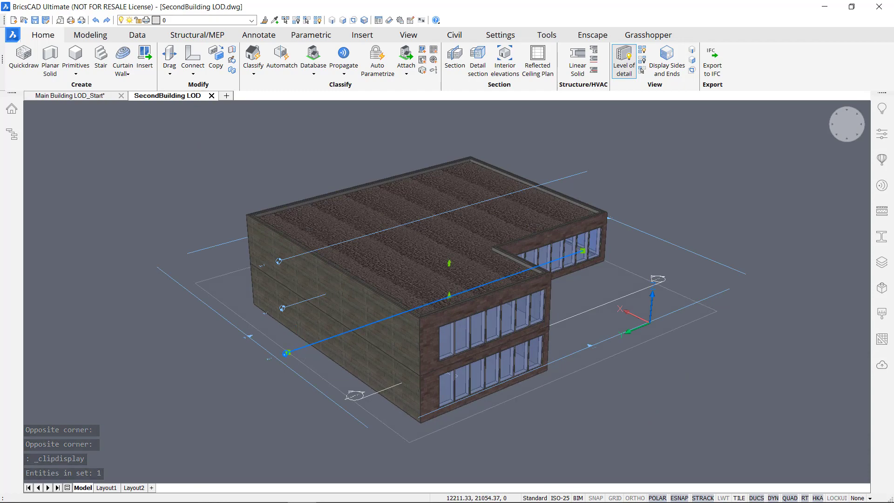
middle_click_drag(267, 308, 227, 240)
scroll(442, 395, "up", 4)
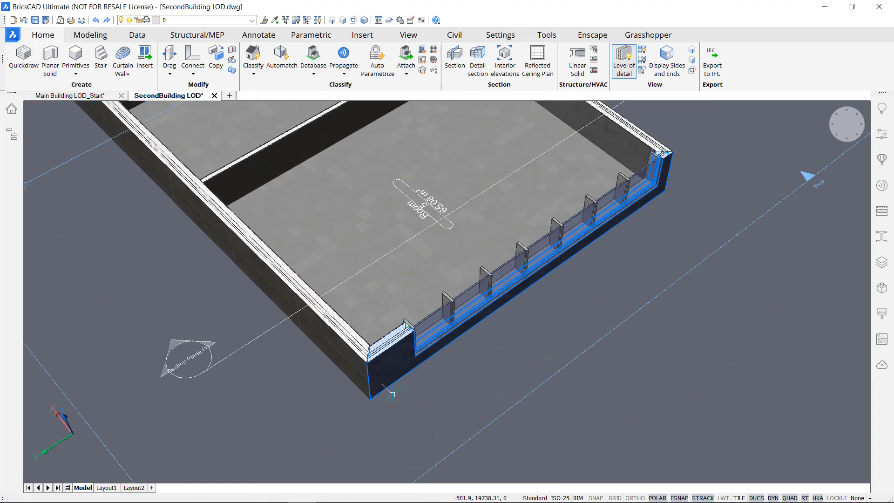
scroll(421, 399, "down", 3)
middle_click_drag(420, 399, 343, 416)
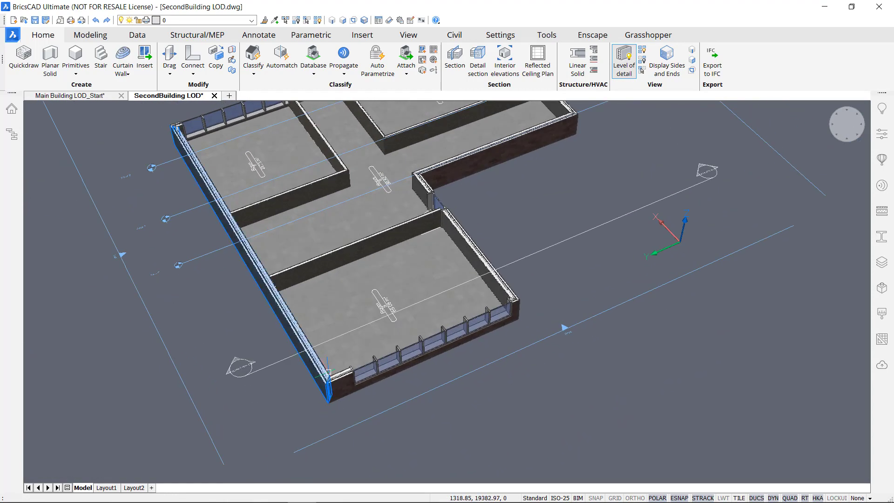
scroll(362, 363, "up", 8)
Step: Zoom in on the left wall corner to inspect its layered wall build-up
middle_click_drag(361, 362, 382, 340)
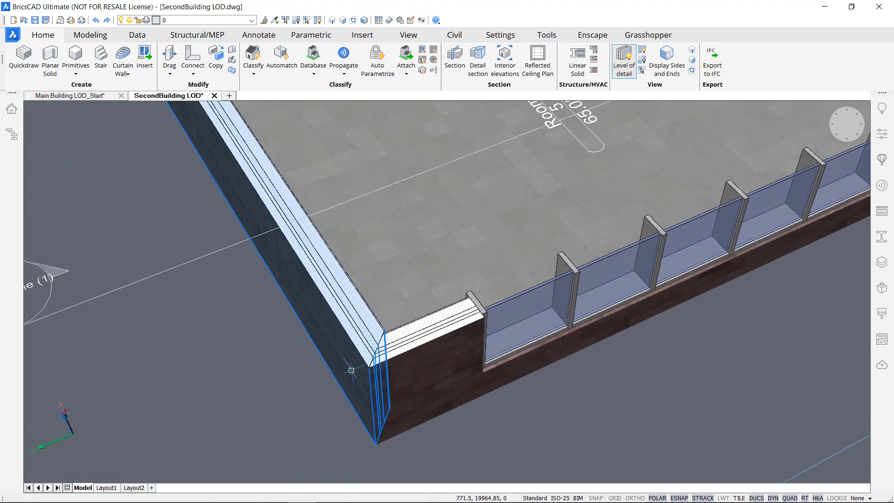
mouse_move(347, 380)
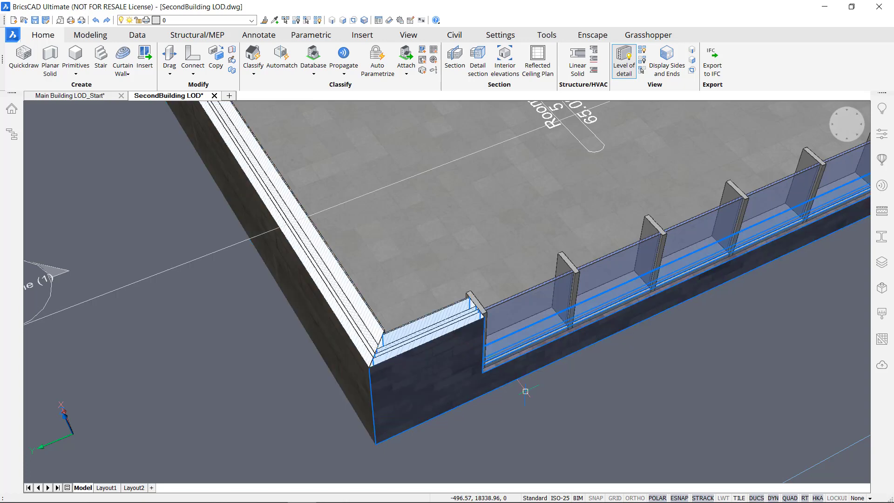
middle_click_drag(420, 450, 489, 448)
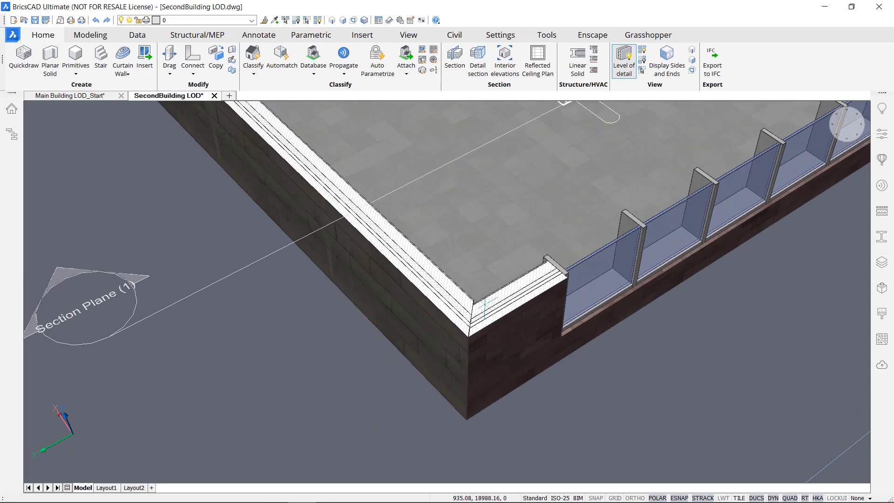
scroll(487, 305, "up", 4)
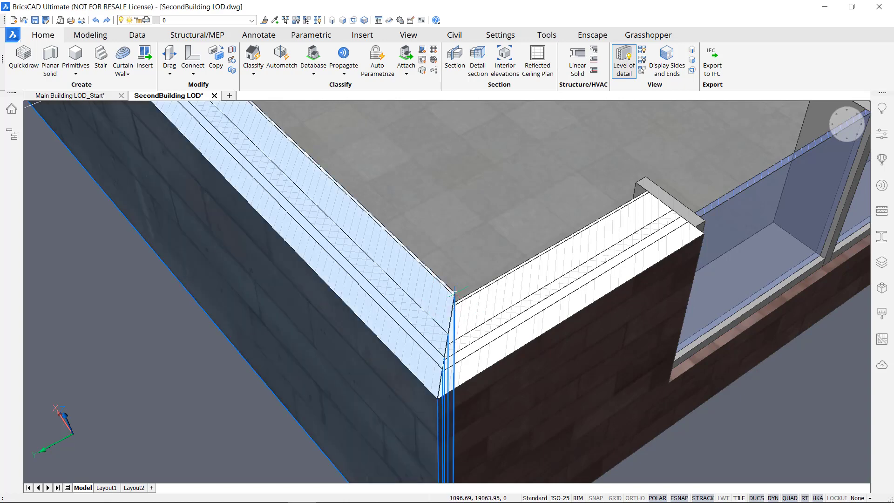
mouse_move(467, 365)
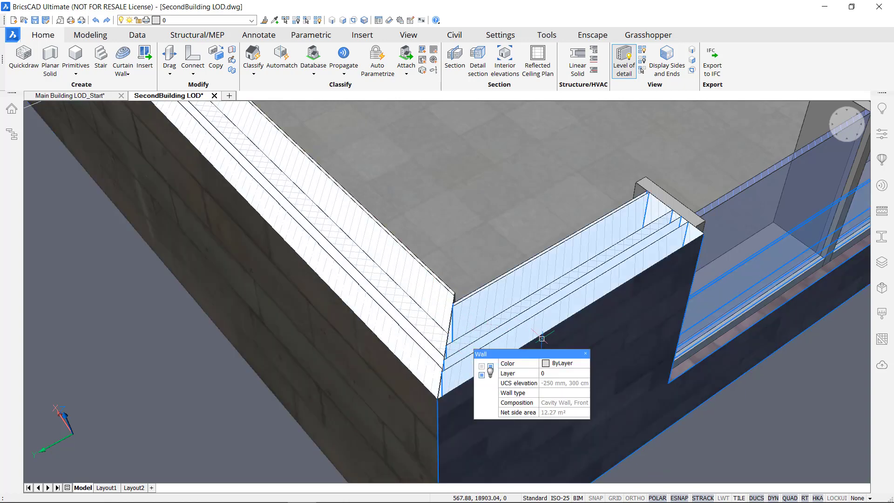
scroll(528, 305, "down", 4)
scroll(506, 274, "down", 2)
Step: Pan and zoom out to show the whole room with its area label and window mullions
mouse_move(538, 231)
middle_mouse_down()
mouse_move(422, 331)
mouse_move(241, 374)
middle_mouse_up()
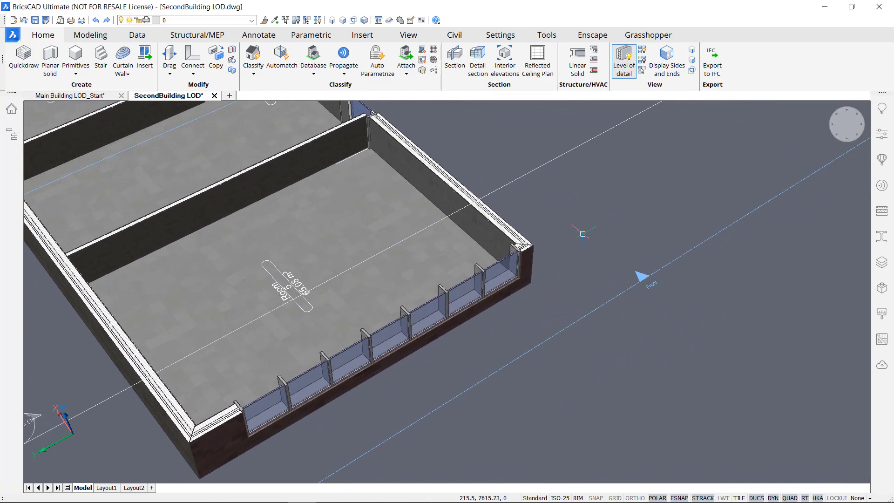
scroll(576, 255, "up", 3)
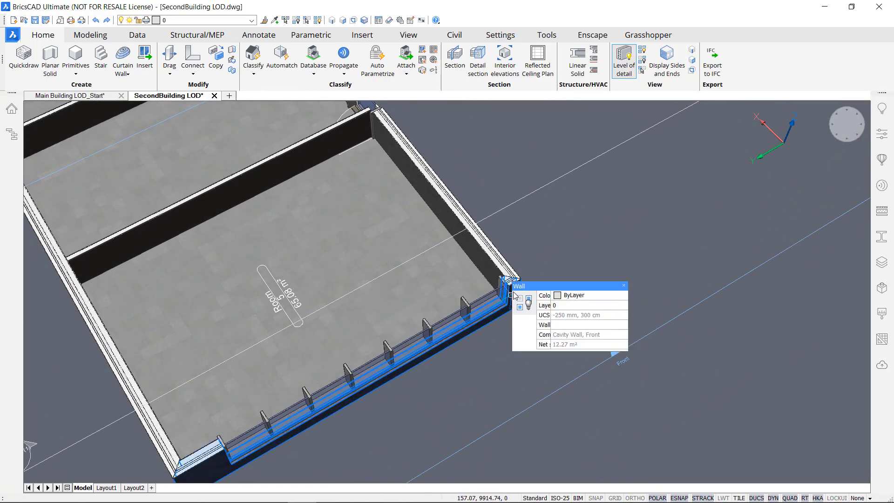
scroll(512, 270, "up", 3)
scroll(512, 267, "up", 2)
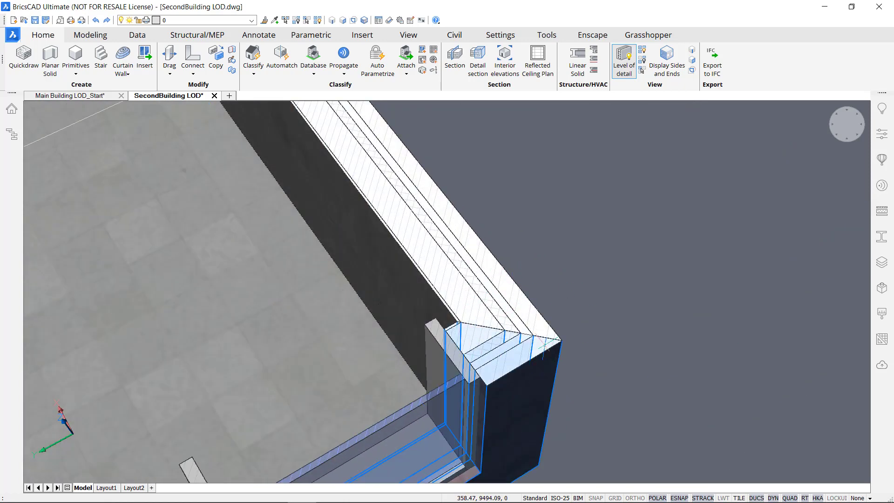
scroll(604, 276, "down", 4)
scroll(604, 276, "down", 5)
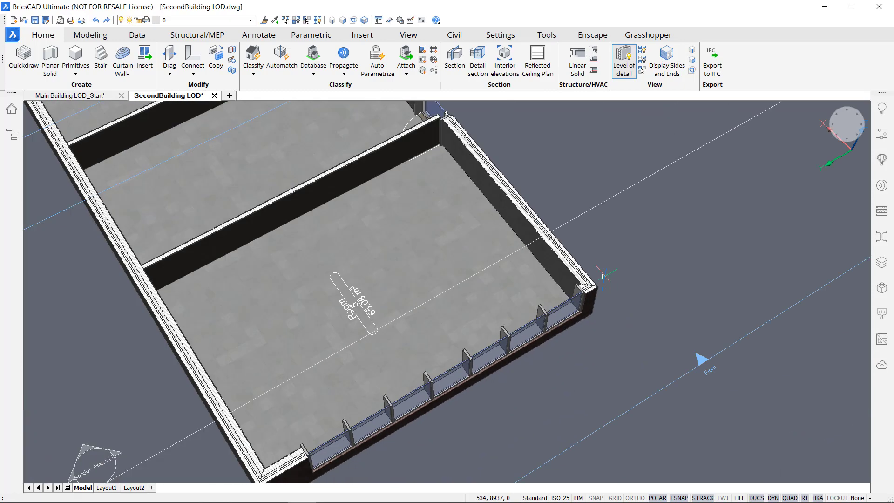
scroll(449, 345, "up", 5)
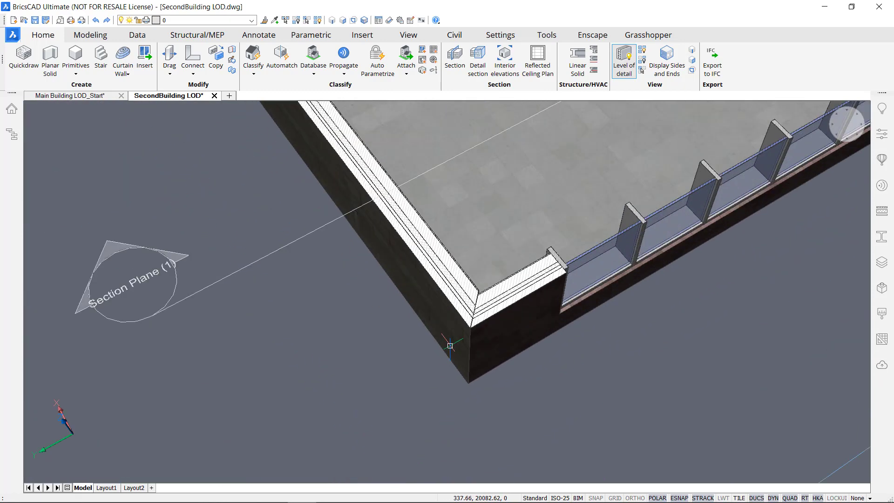
middle_click_drag(503, 349, 411, 391)
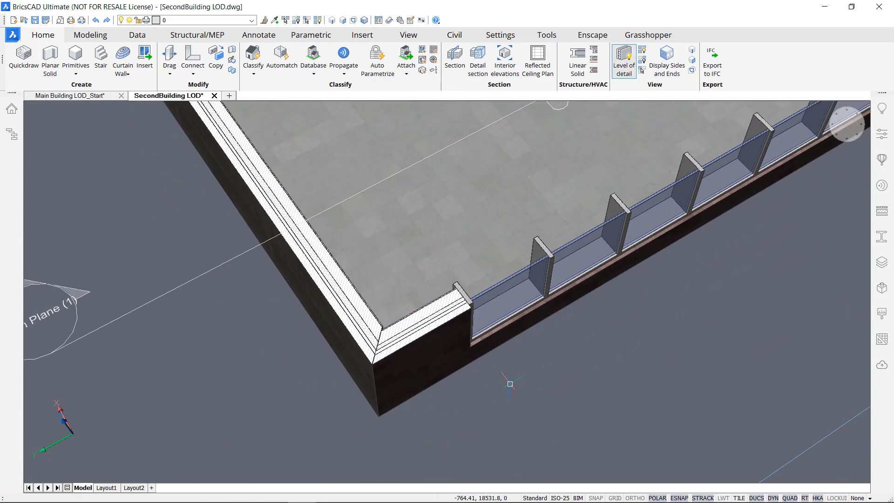
scroll(514, 376, "down", 4)
middle_click_drag(548, 352, 502, 373)
middle_click_drag(634, 341, 564, 352, "shift")
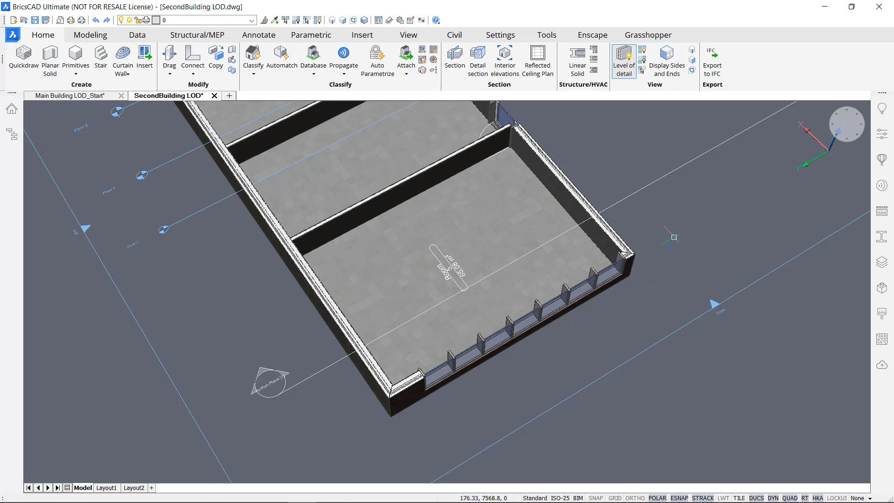
Step: Open the Details panel listing RoofWall, WallSlab and WallWall folders, and make it narrower
left_click(882, 186)
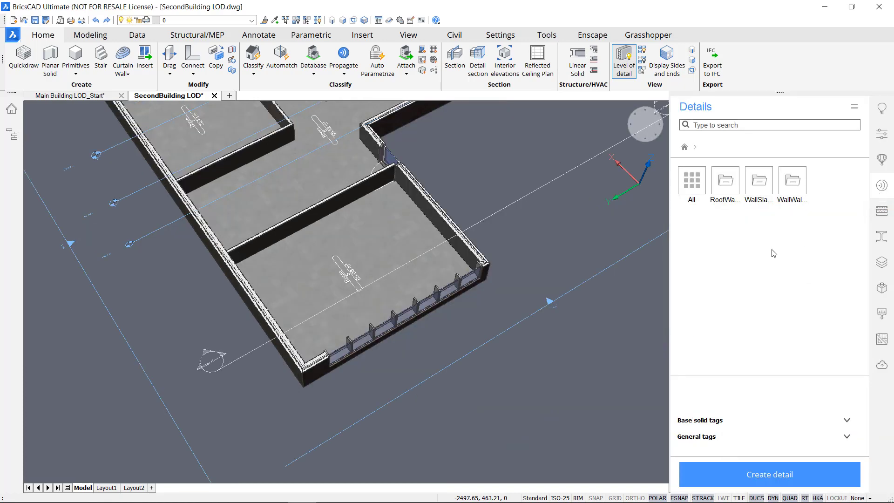
right_click(856, 71)
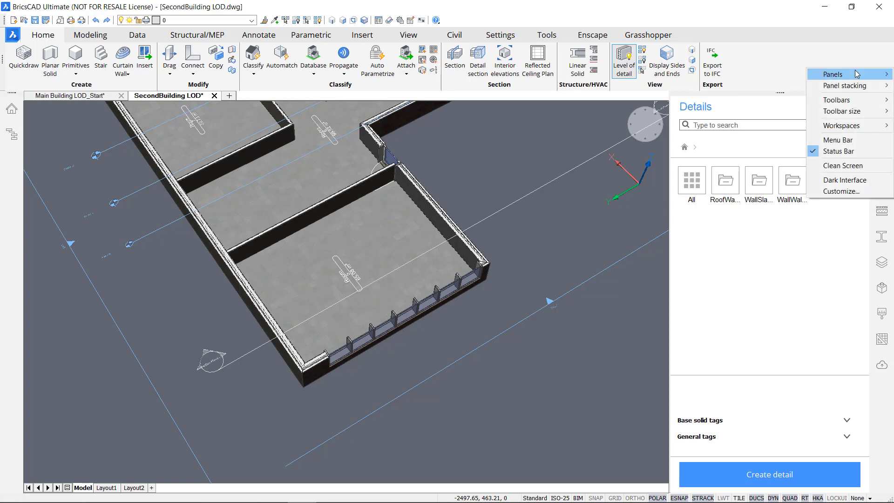
mouse_move(857, 74)
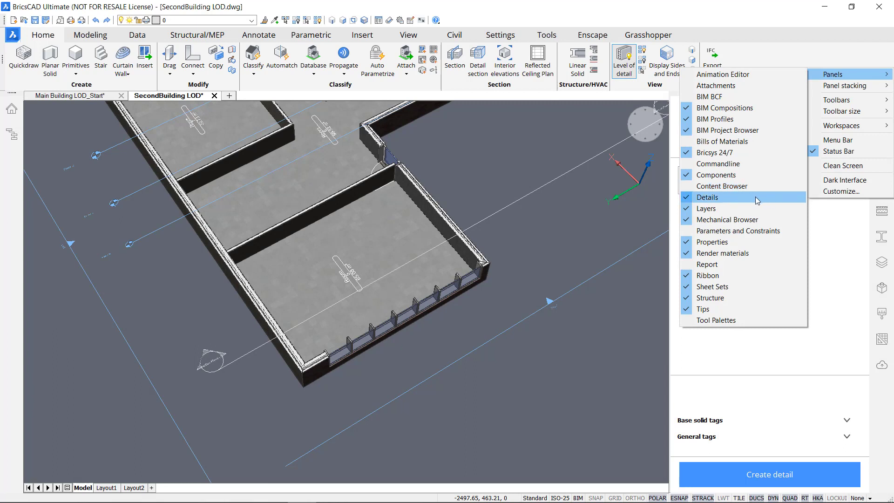
left_click(849, 314)
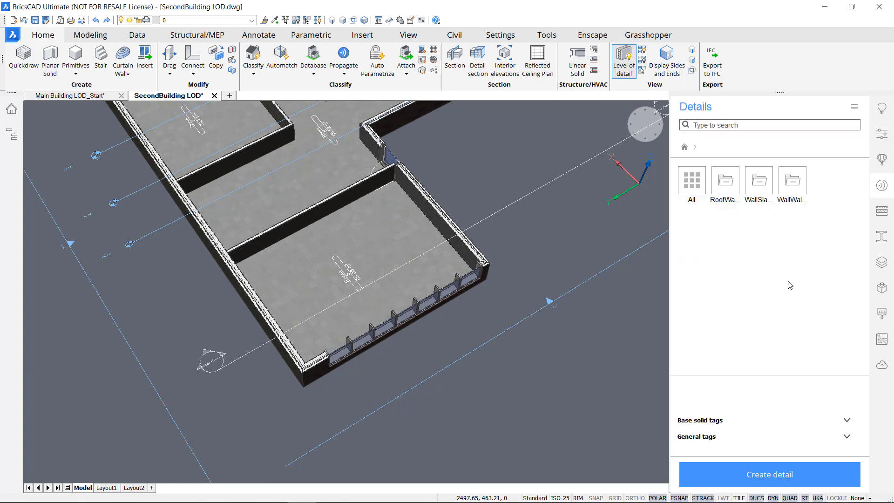
left_click_drag(669, 263, 690, 263)
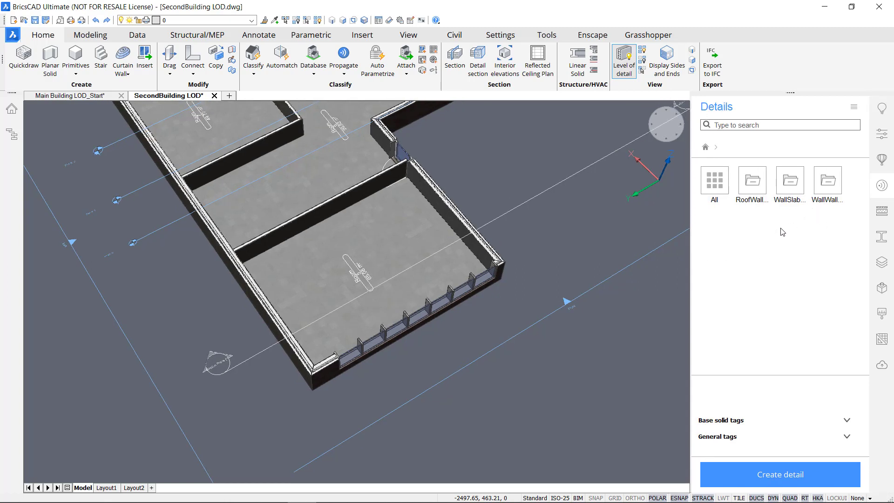
mouse_move(493, 501)
left_click(99, 491)
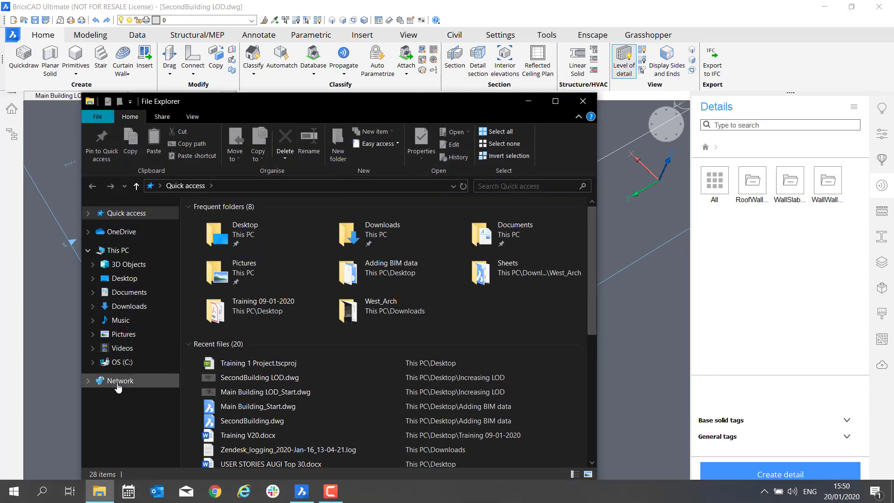
left_click(121, 362)
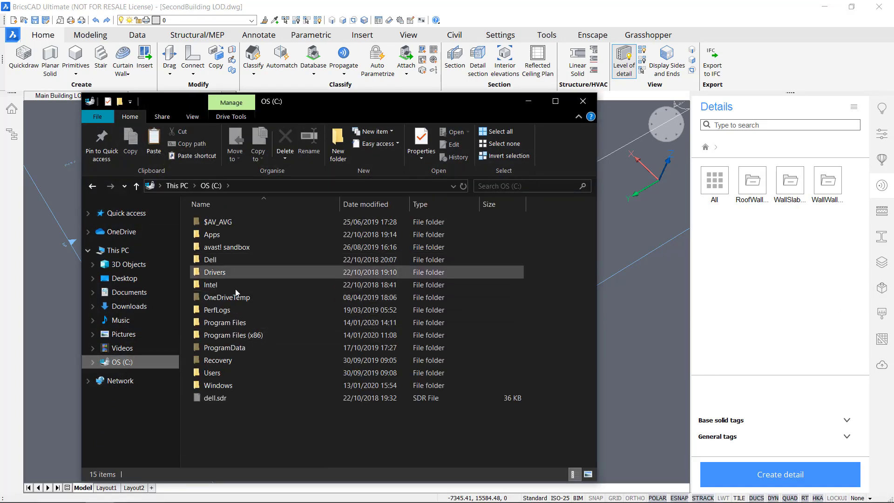
double_click(231, 348)
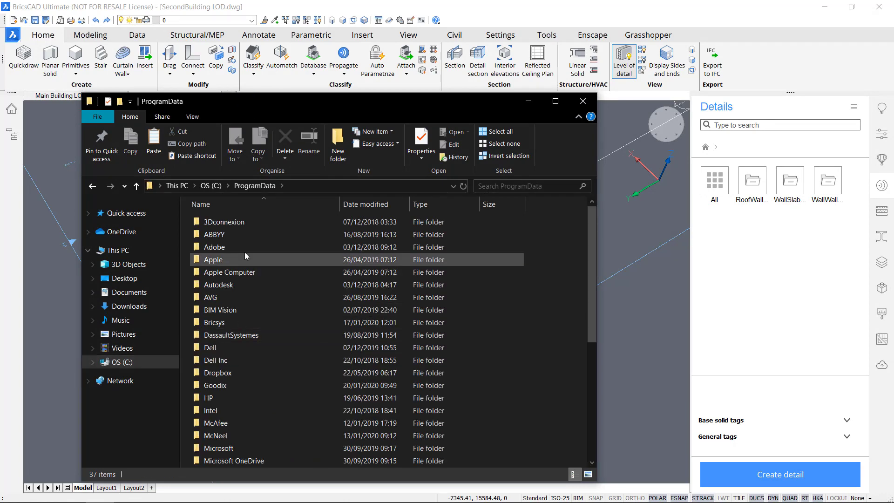
double_click(230, 322)
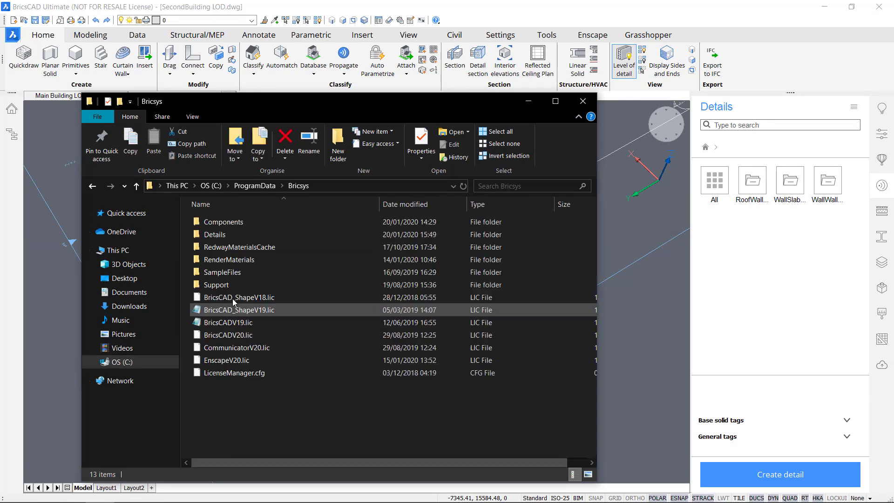
double_click(228, 233)
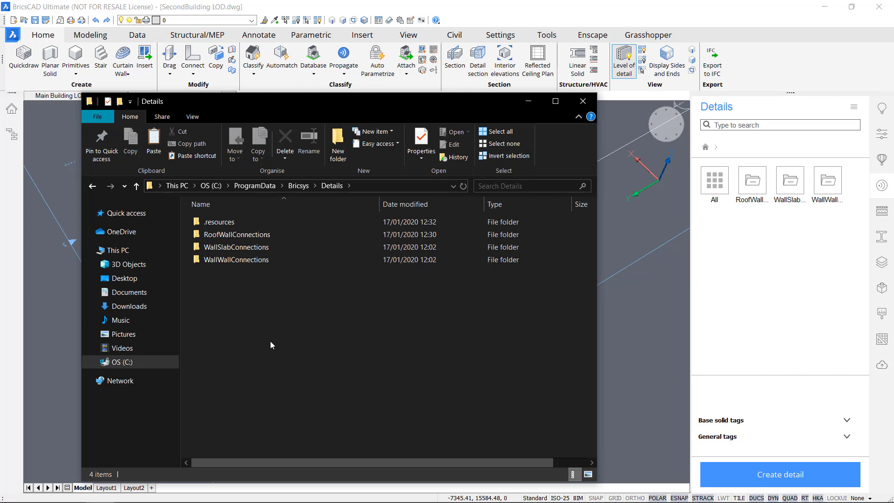
left_click(359, 185)
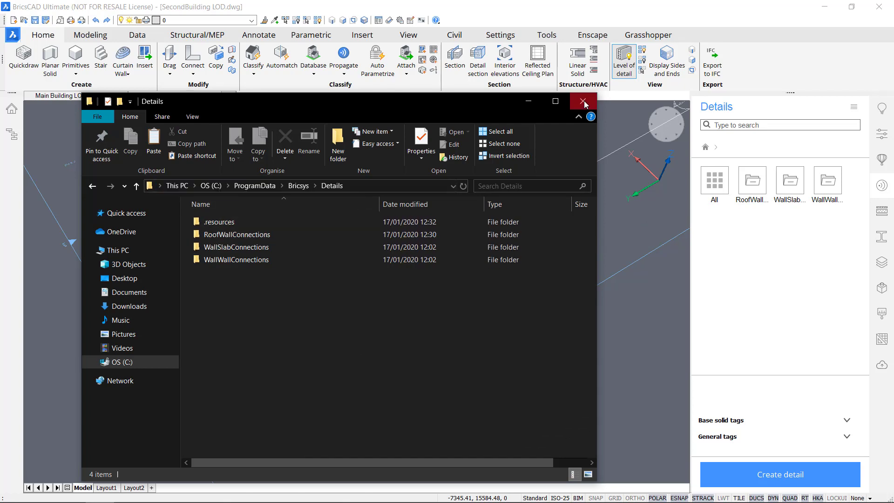
left_click(582, 101)
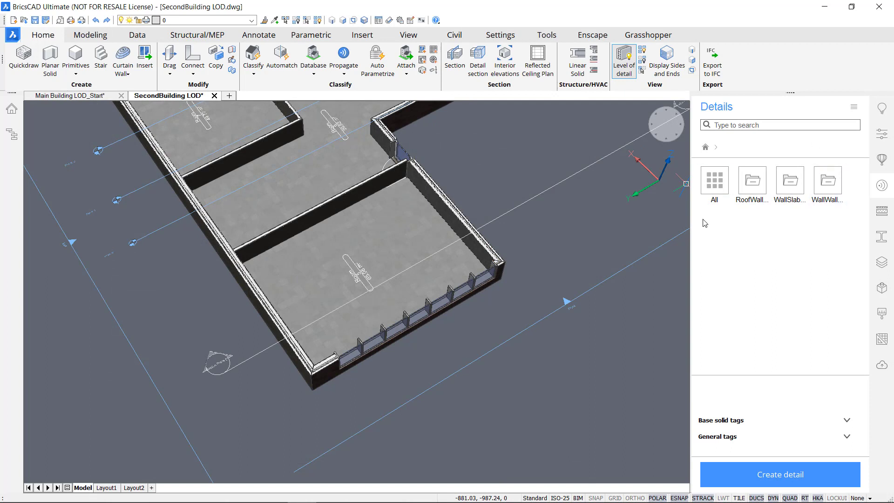
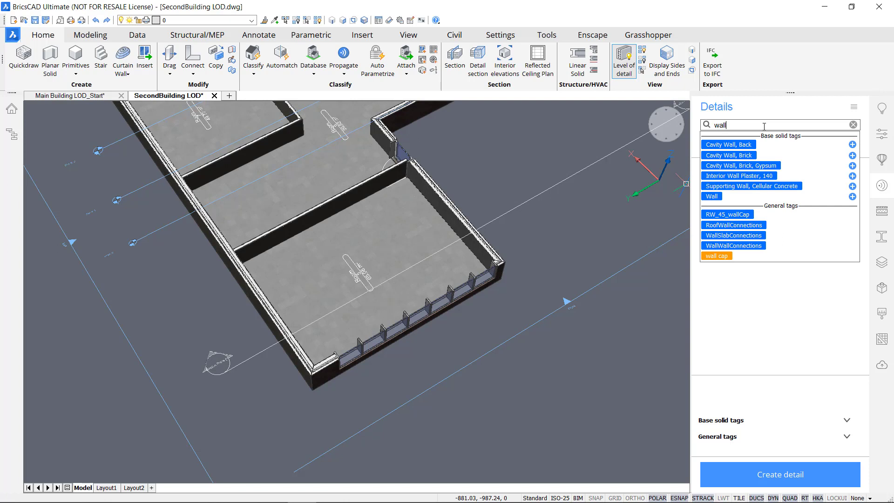
Step: Tag Base 1 and Base 2 as Wall so the library lists the six WW wall details
left_click(852, 197)
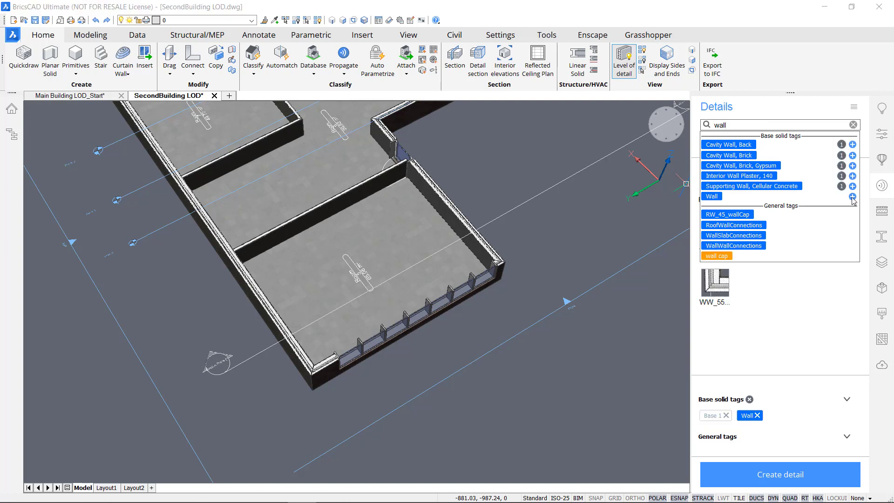
left_click(852, 197)
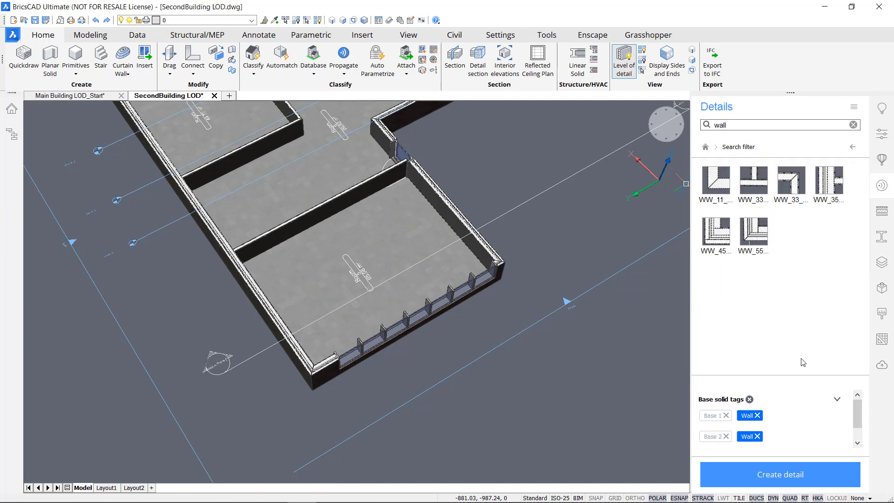
double_click(764, 238)
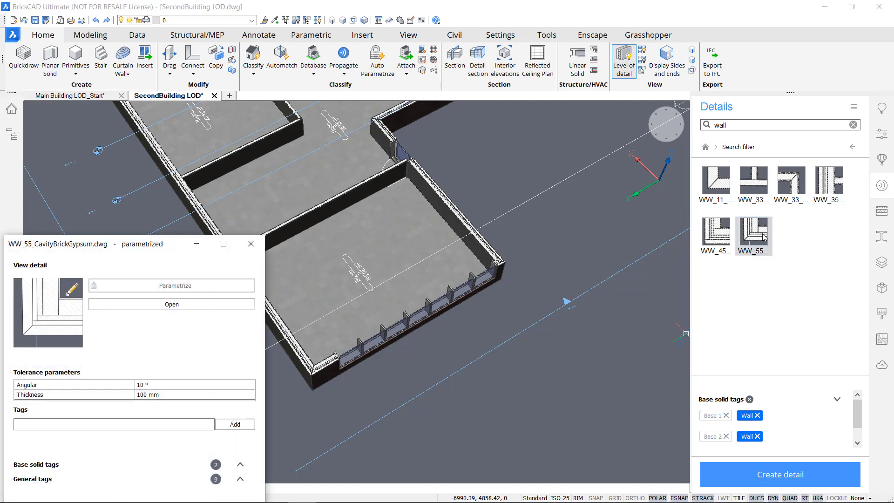
left_click(250, 243)
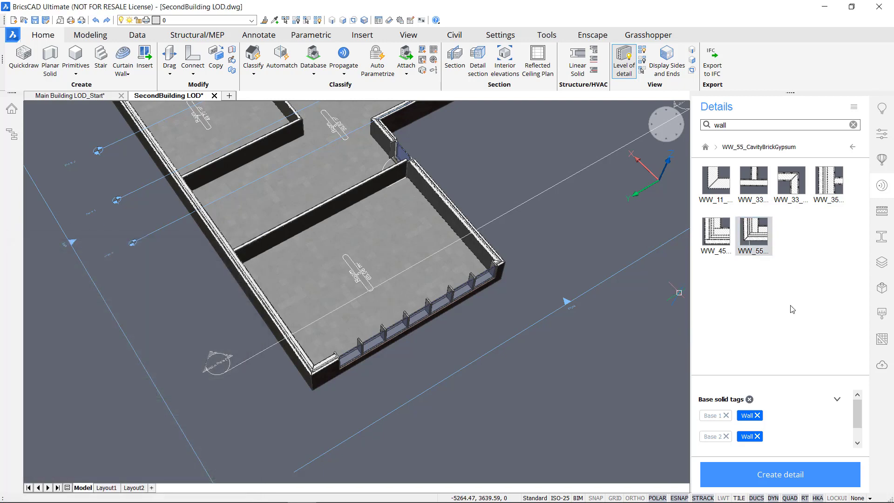
double_click(764, 237)
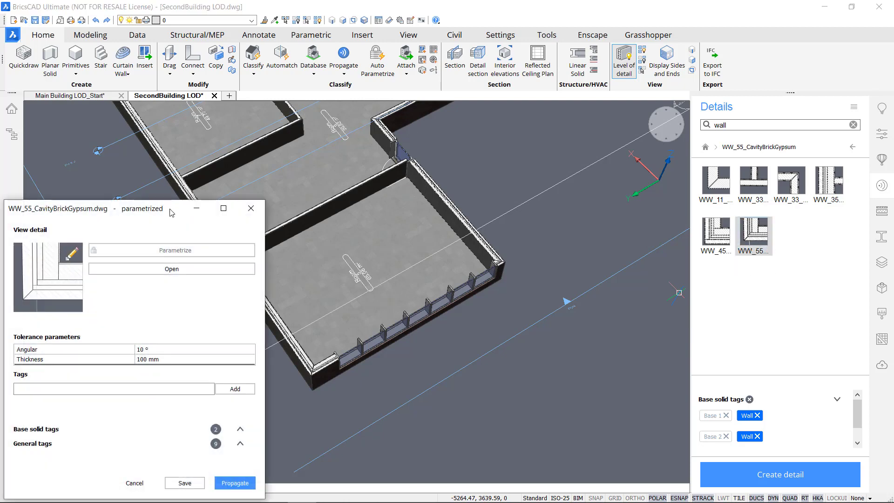
left_click_drag(171, 213, 439, 103)
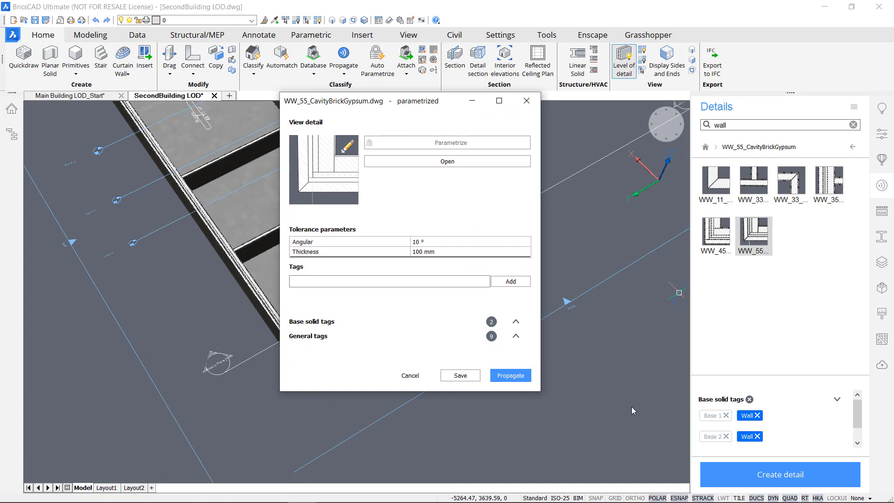
left_click_drag(543, 394, 561, 440)
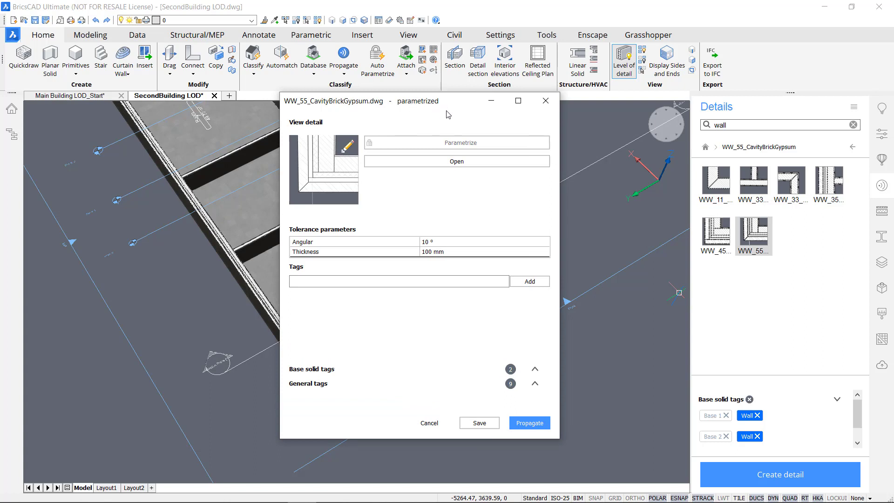
left_click(458, 164)
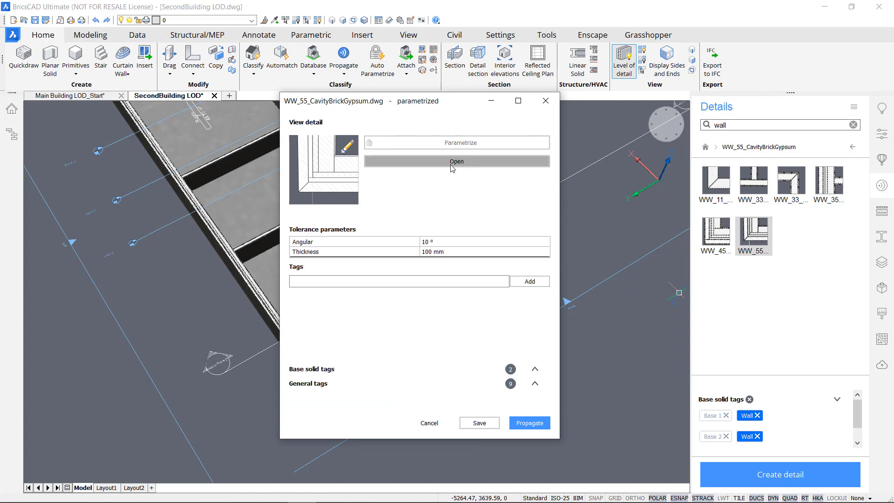
left_click(460, 166)
left_click(488, 279)
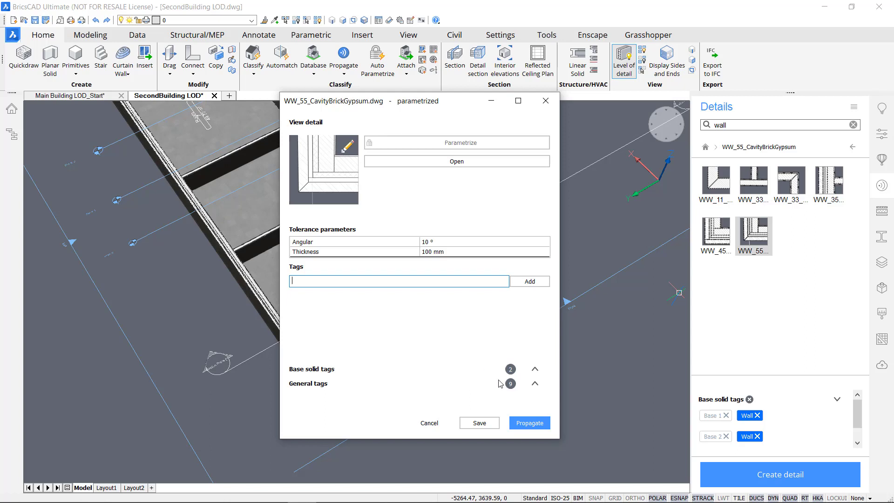
left_click(535, 369)
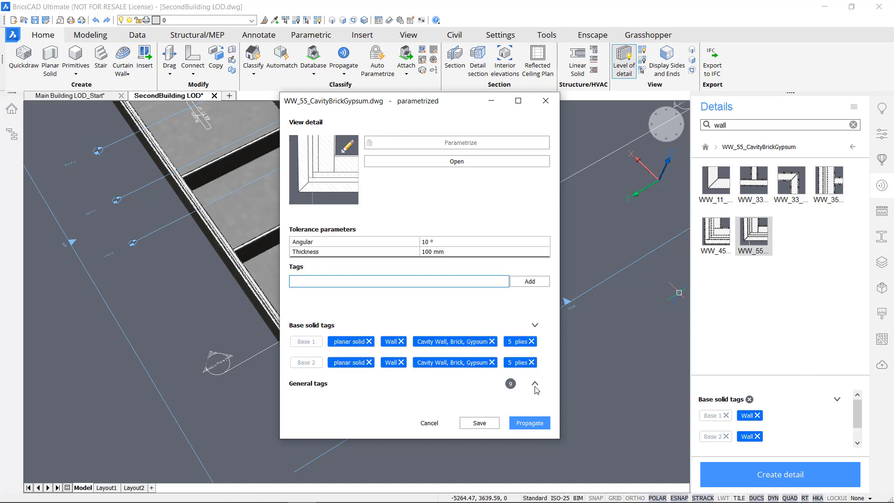
left_click(535, 384)
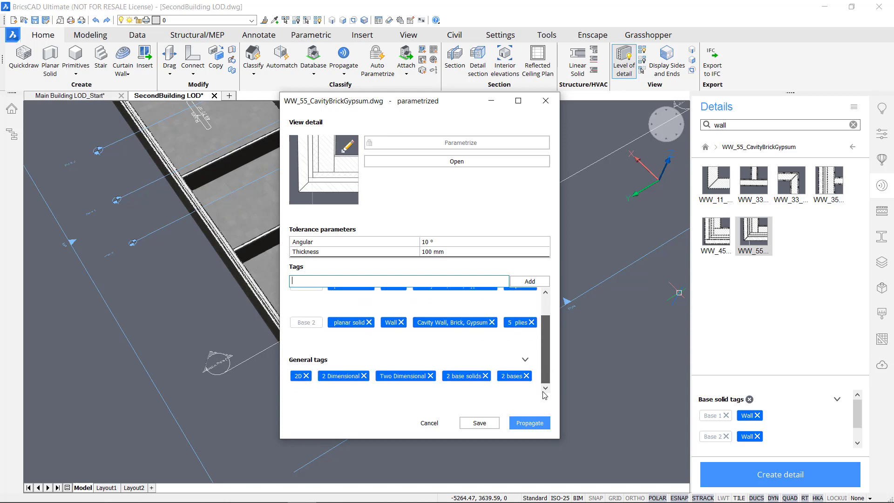
scroll(547, 337, "up", 2)
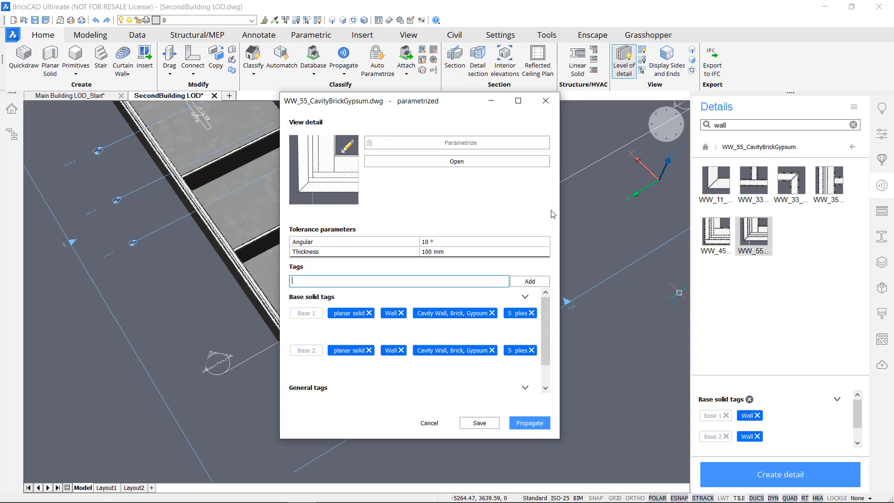
left_click(546, 101)
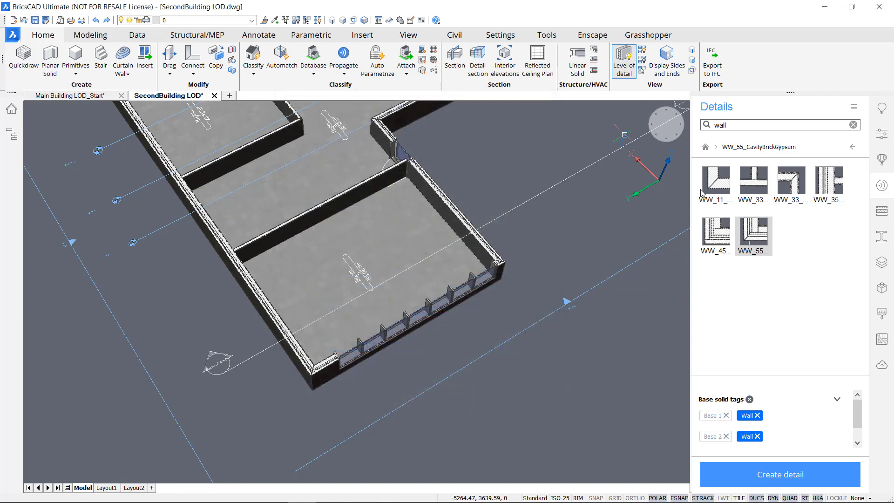
Step: Drop the WW_55_CavityBrickGypsum detail onto the building and view its suggestions from above
left_click(754, 246)
left_click_drag(621, 367, 621, 365)
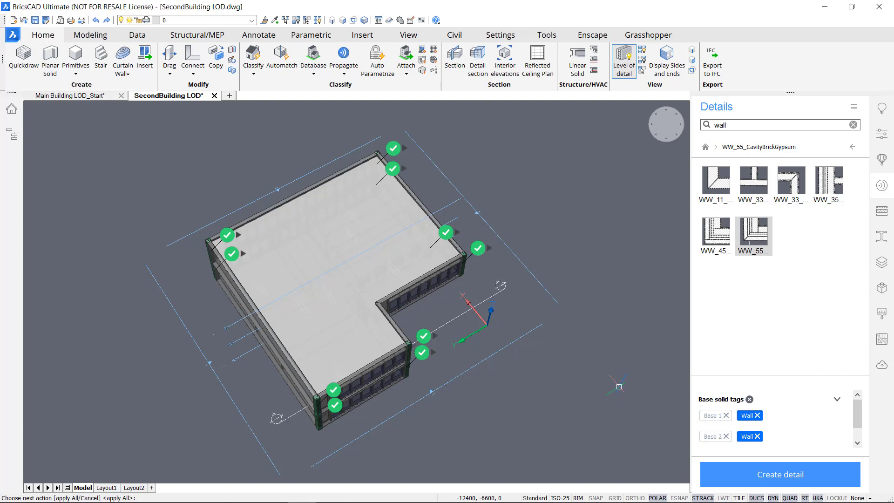
middle_click_drag(611, 387, 577, 419, "shift")
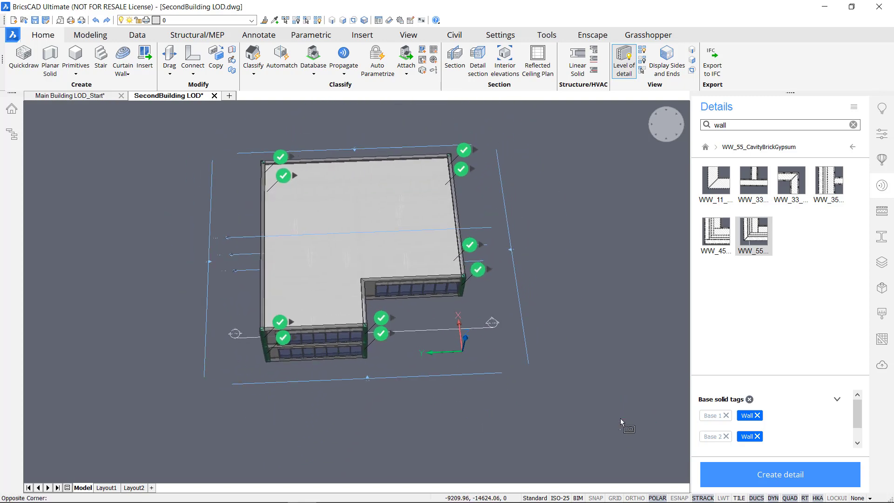
Step: Reject the suggestions along the right side and apply the remaining left-side corners
left_click_drag(620, 418, 384, 120)
left_click(465, 153)
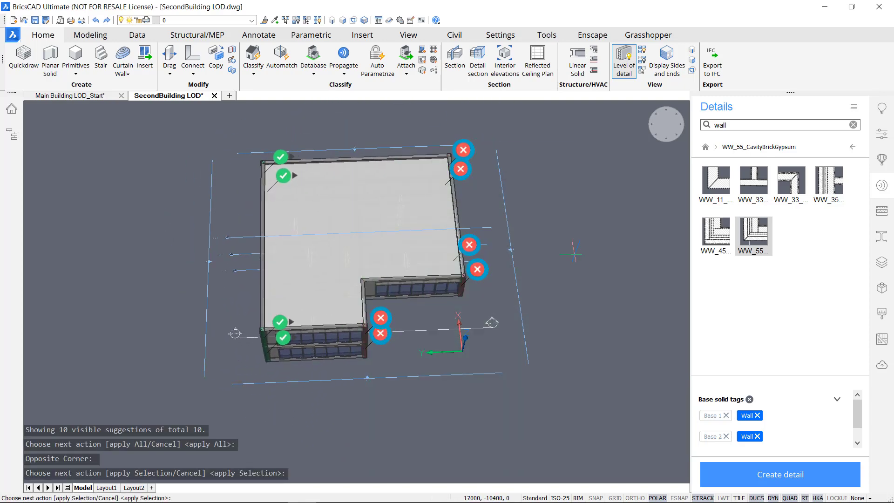
left_click(592, 264)
left_click(598, 284)
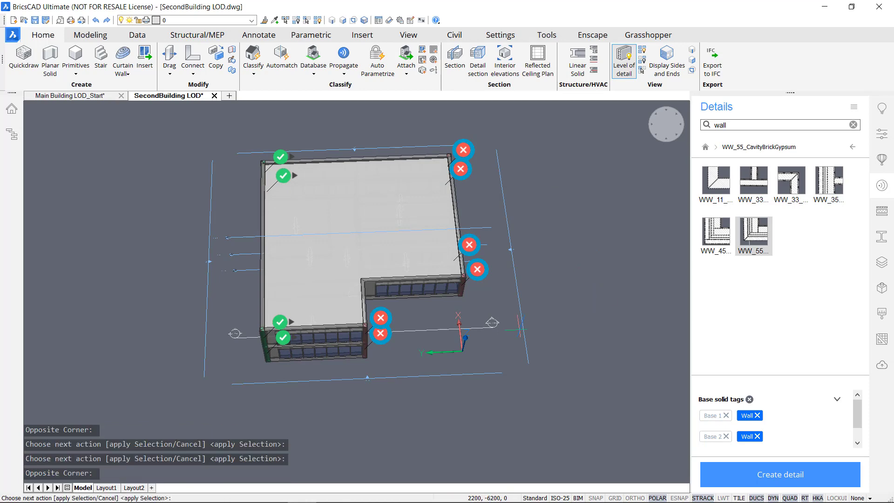
middle_click_drag(517, 330, 633, 259, "shift")
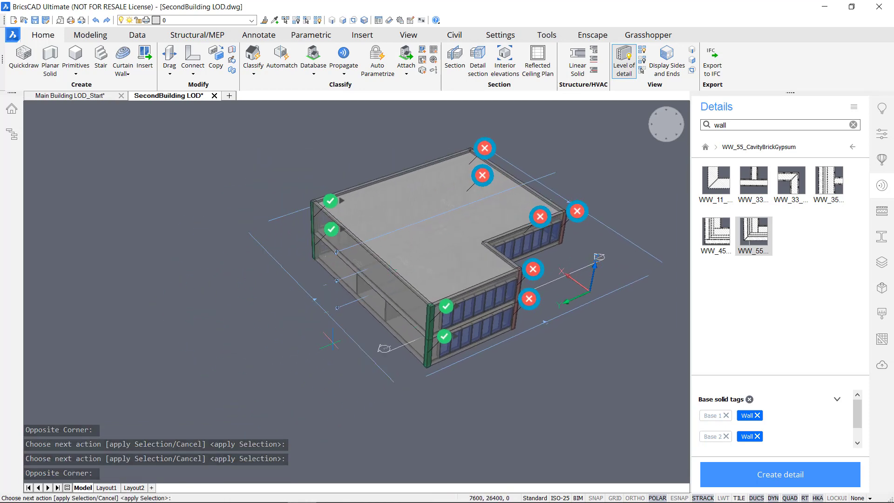
scroll(426, 281, "up", 3)
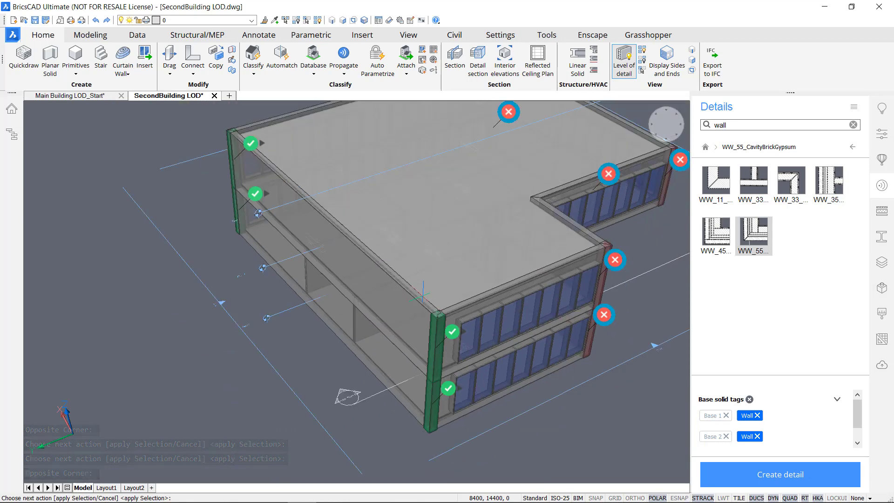
key("Return")
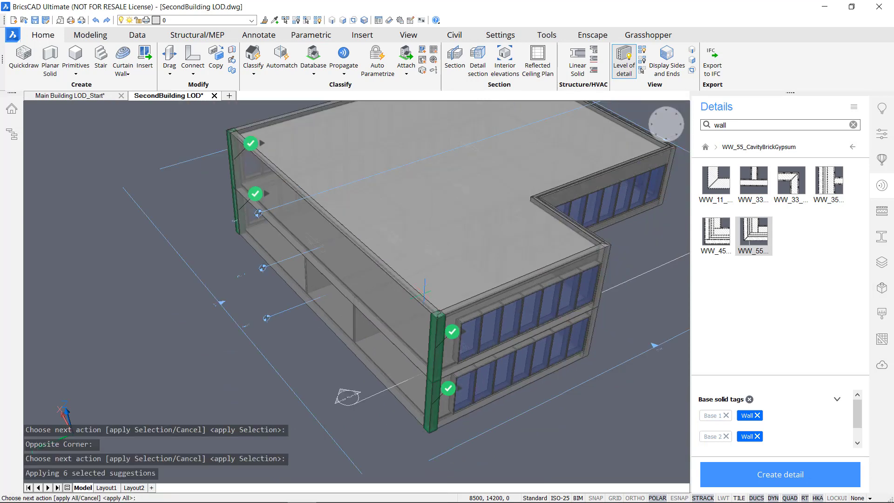
key("Return")
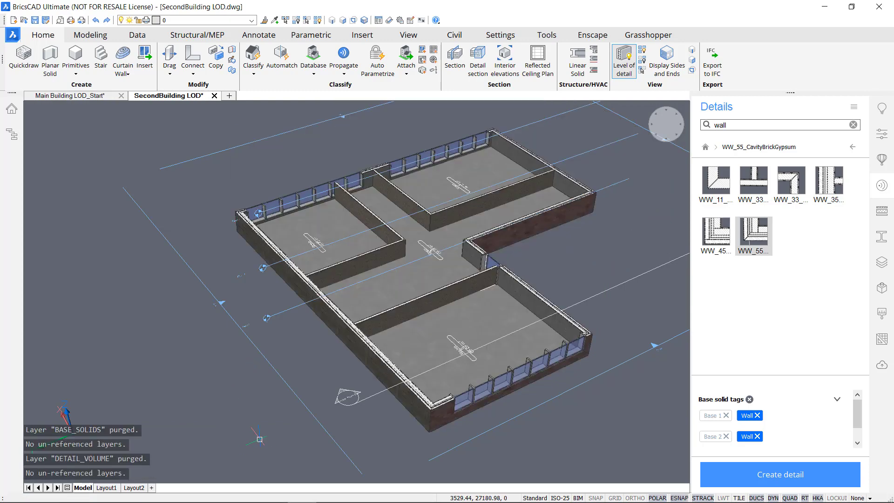
Step: Inspect the capped wall corner up close, briefly selecting its two adjoining brick walls
scroll(454, 415, "up", 3)
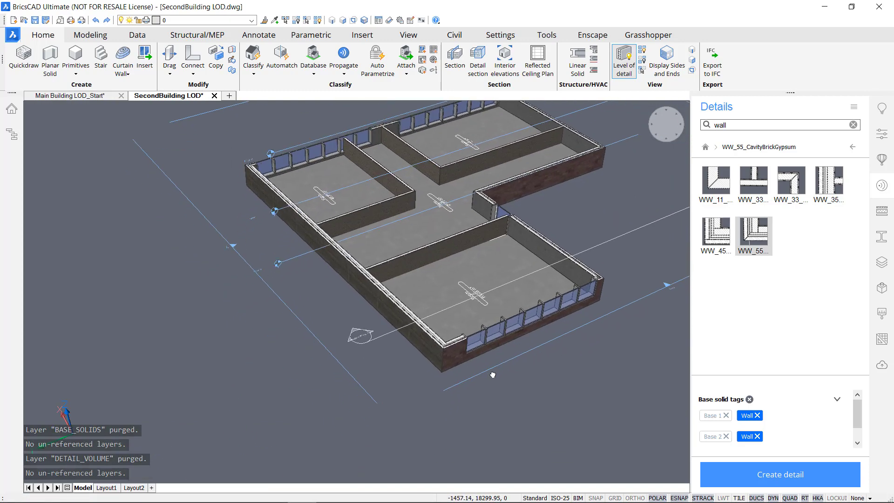
scroll(454, 414, "up", 5)
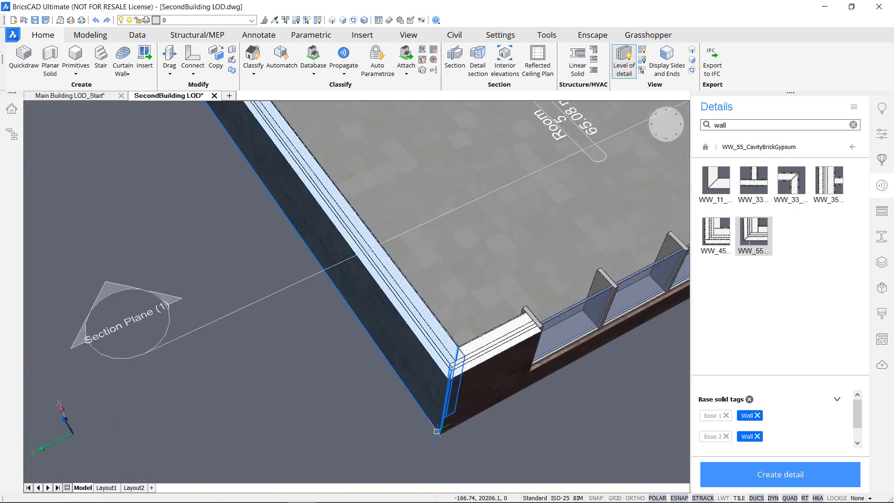
middle_click_drag(437, 447, 412, 460)
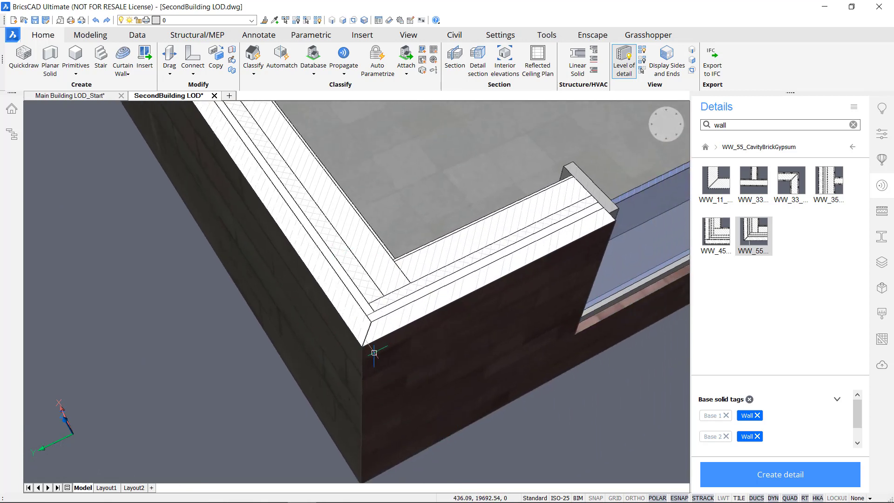
middle_click_drag(422, 318, 382, 312, "shift")
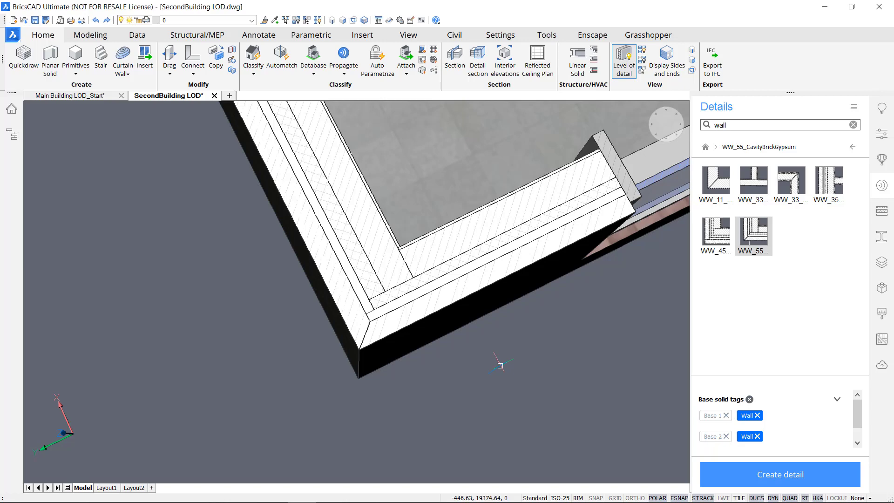
scroll(499, 359, "down", 3)
middle_click_drag(499, 359, 410, 307, "shift")
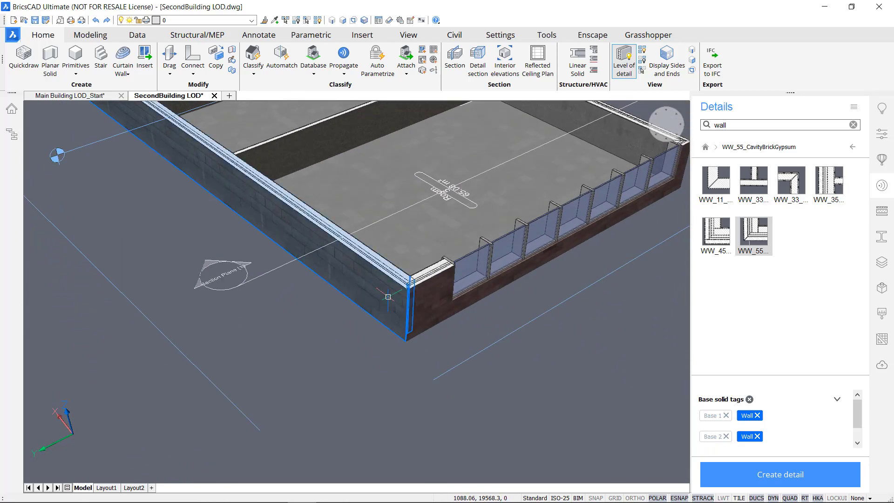
scroll(380, 324, "up", 2)
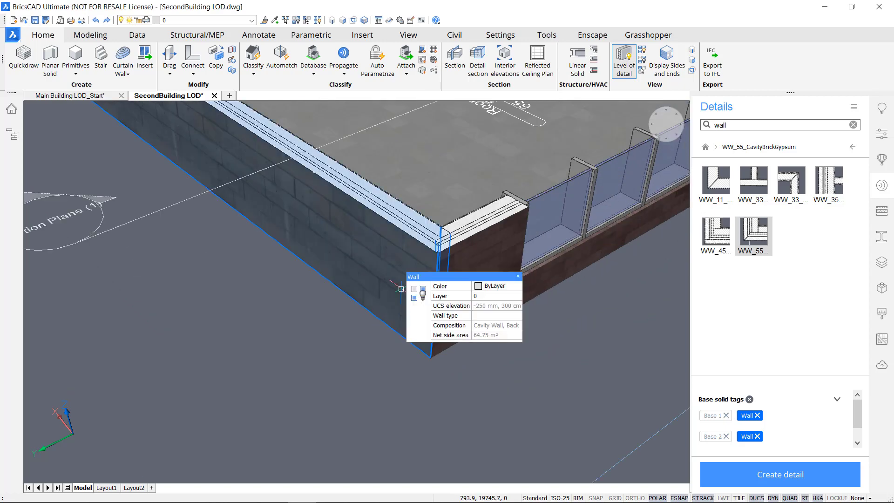
left_click(482, 266)
left_click(484, 279)
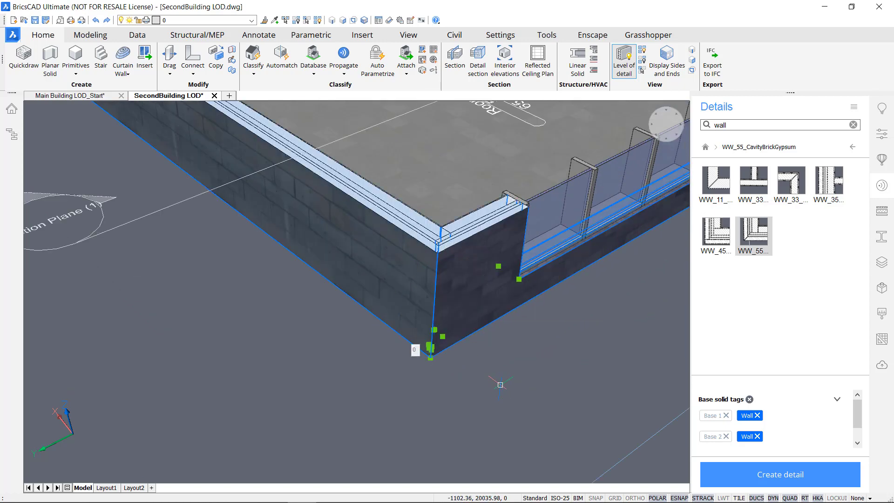
key("Escape")
Step: Pan back across the building and save SecondBuilding LOD.dwg
left_click(505, 420)
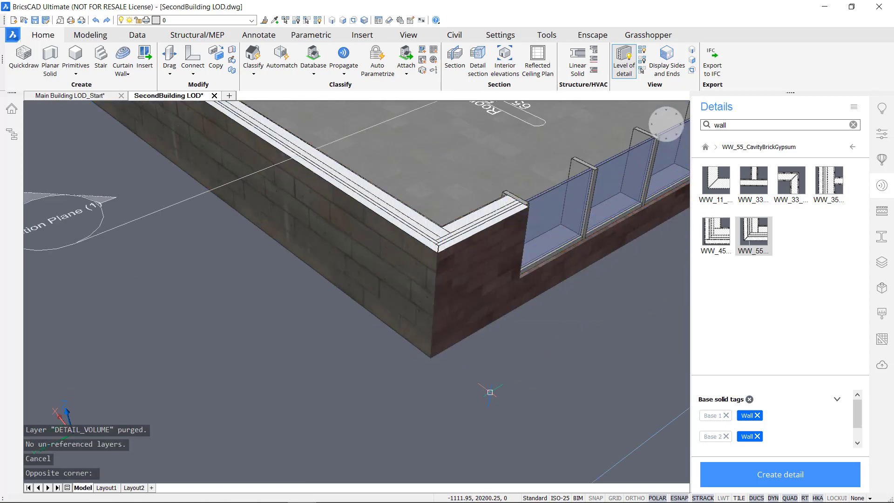
scroll(487, 390, "down", 2)
middle_click_drag(500, 380, 433, 402)
scroll(433, 400, "down", 4)
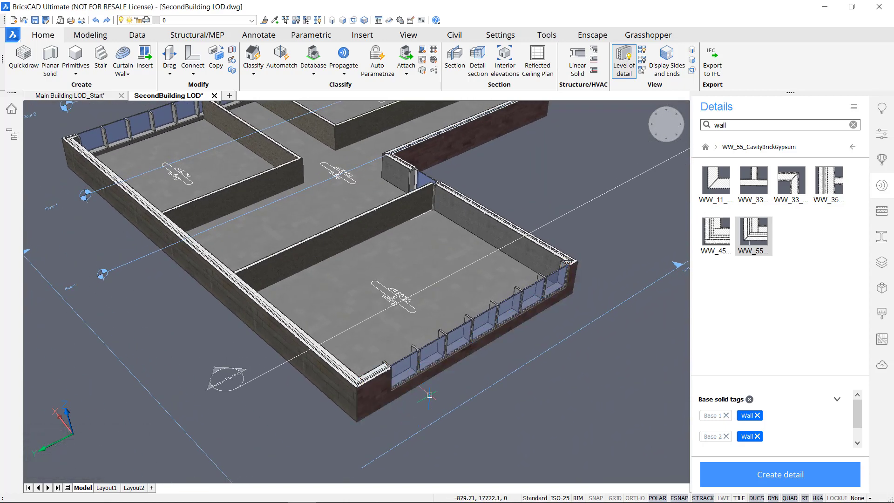
key("ctrl+s")
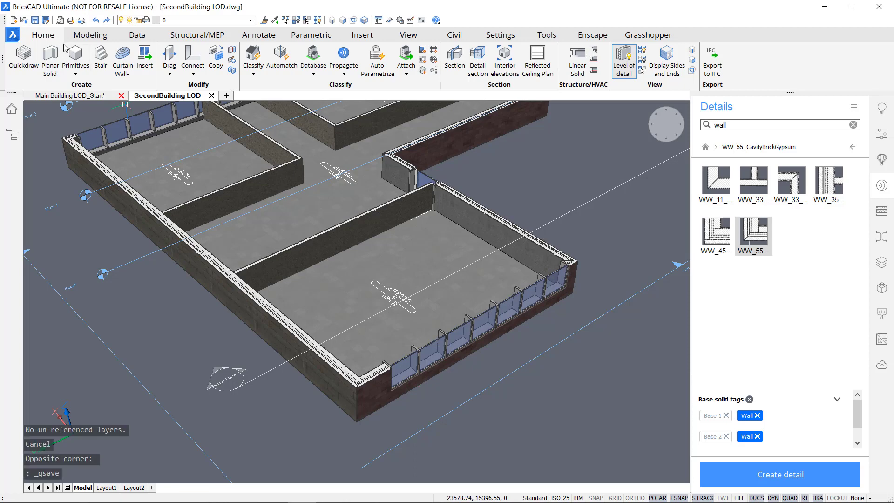
Step: Switch to Main Building LOD_Start and toggle the section cut off, then back to the ground floor
left_click(59, 98)
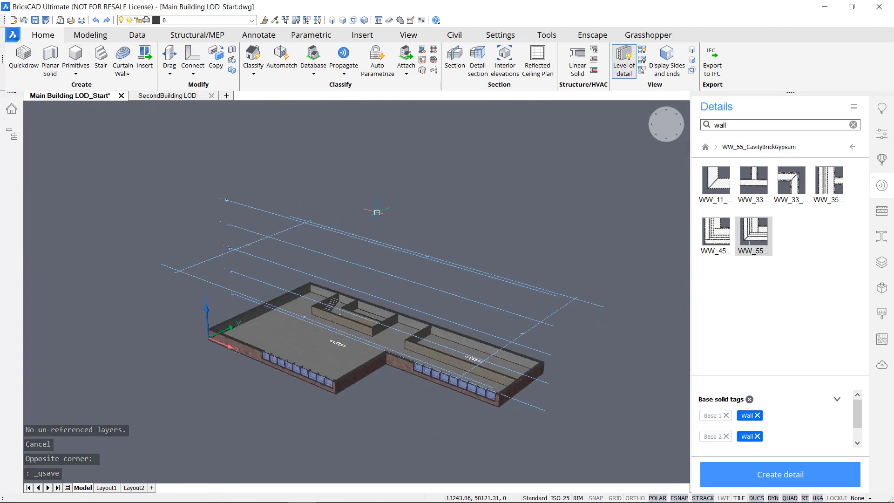
double_click(233, 298)
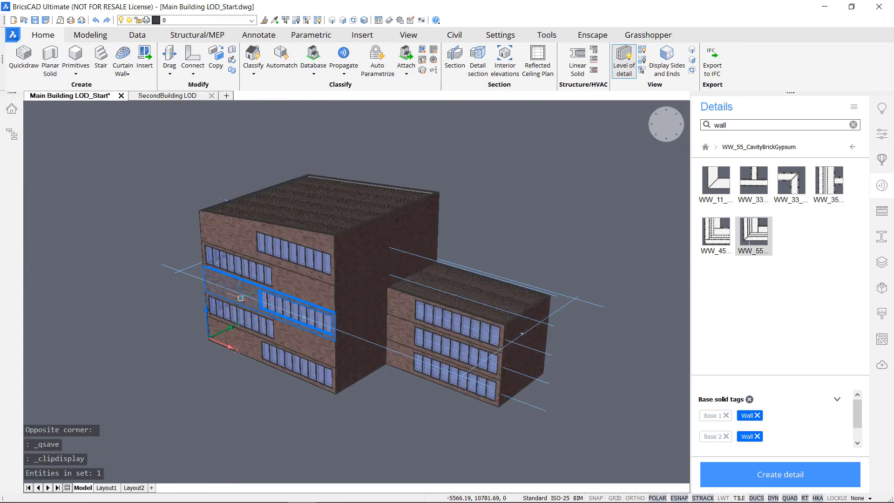
middle_click_drag(233, 298, 509, 327, "shift")
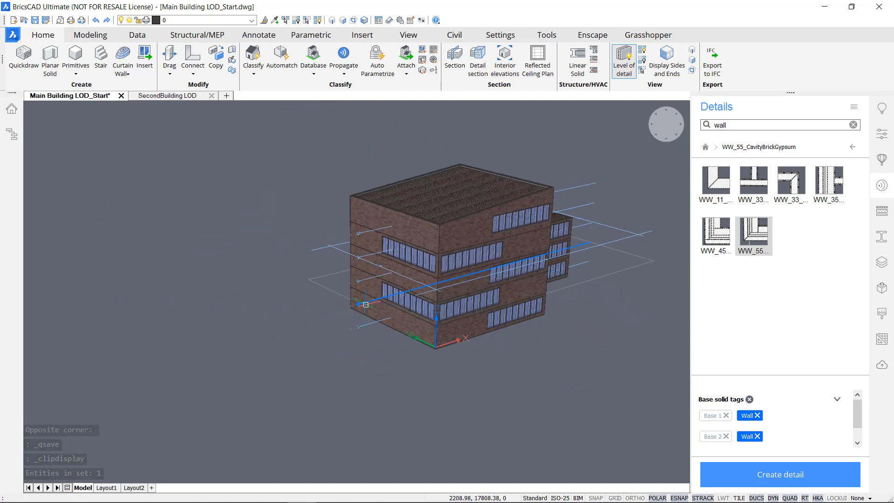
double_click(324, 275)
middle_click_drag(324, 275, 316, 330, "shift")
Step: Zoom into the layered ground-floor wall corner and drop WW_55_CavityBrickGypsum in, yielding 23 suggestions
scroll(342, 310, "up", 5)
scroll(342, 309, "up", 4)
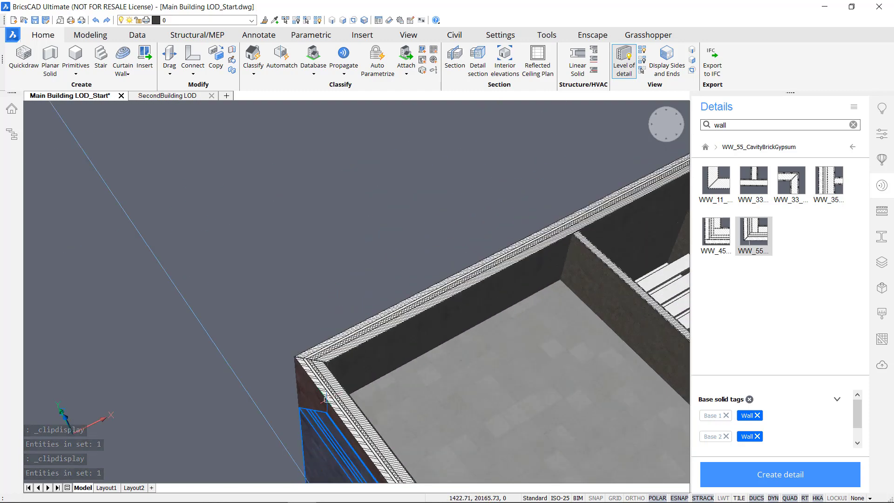
scroll(326, 400, "up", 4)
middle_click_drag(291, 283, 289, 302, "shift")
left_click(316, 342)
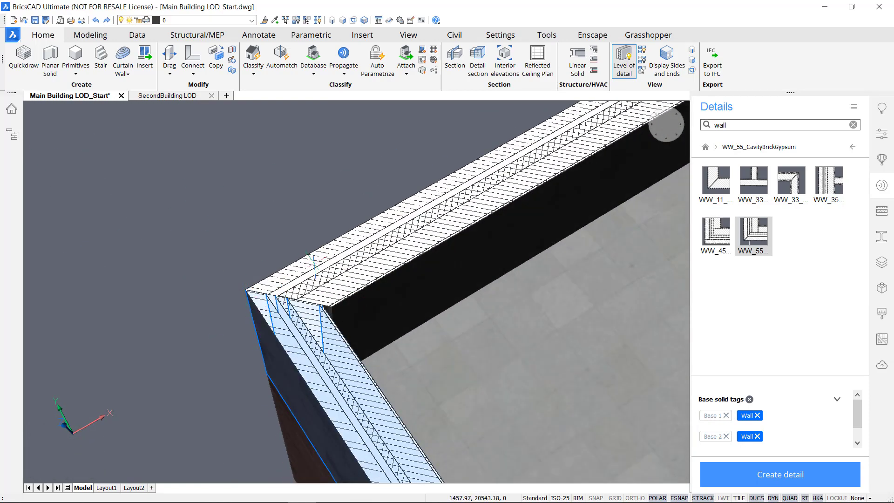
left_click(281, 204)
left_click(255, 195)
scroll(255, 194, "down", 10)
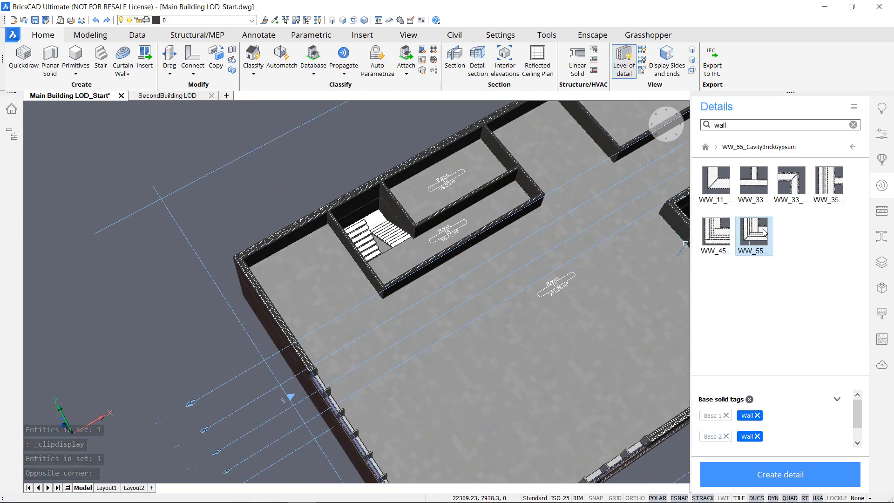
left_click_drag(575, 312, 576, 313)
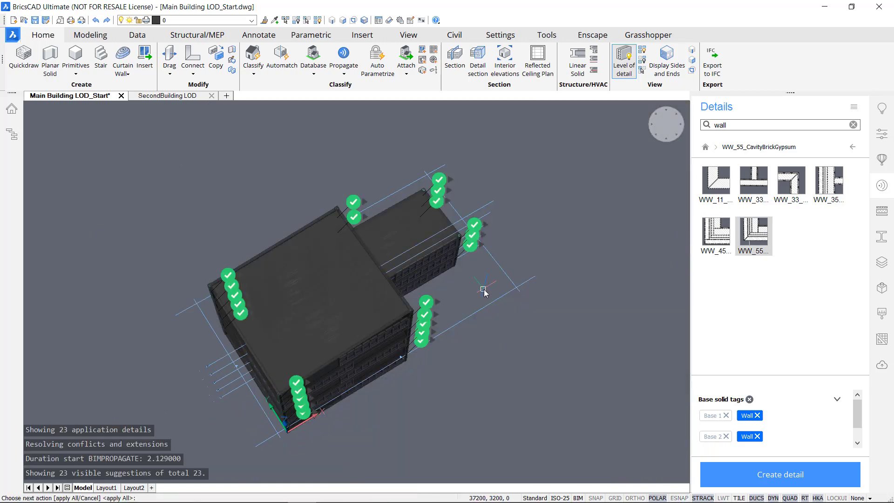
Step: From a top-down view, reject the right-hand WW_55 suggestions and apply the rest
middle_click_drag(408, 449, 610, 334, "shift")
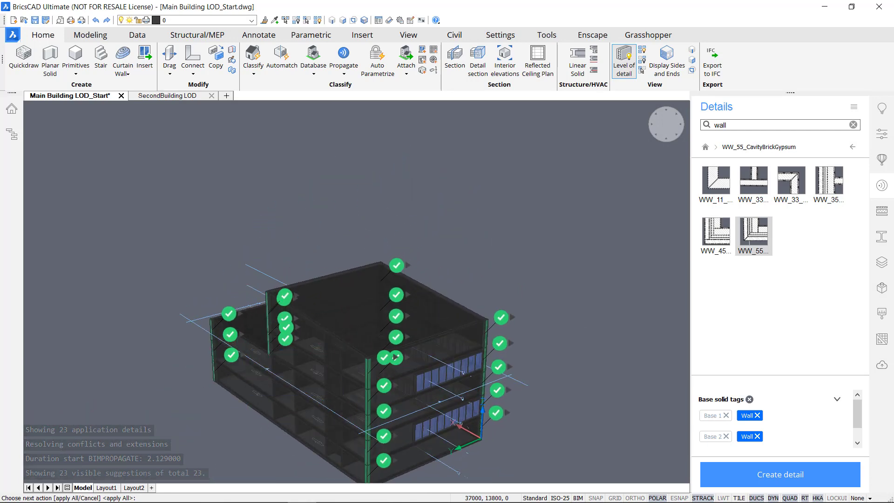
middle_click_drag(577, 326, 448, 320, "shift")
middle_click_drag(498, 280, 506, 340)
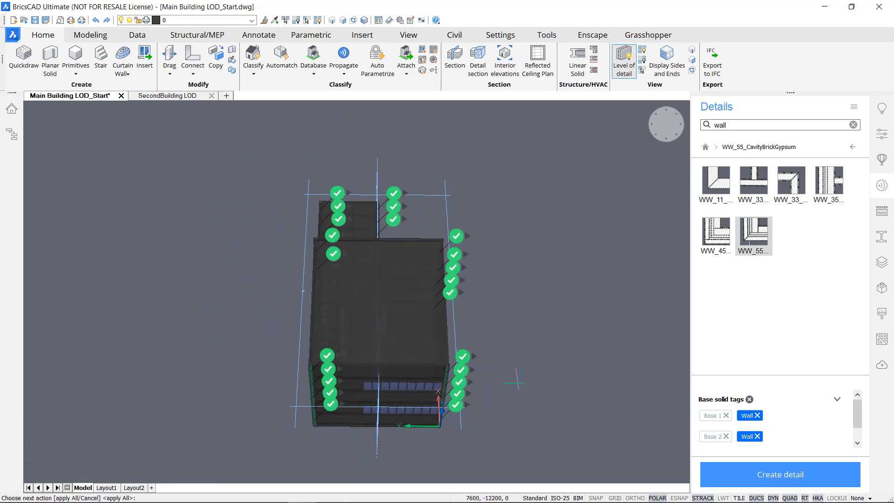
left_click(543, 458)
left_click(362, 152)
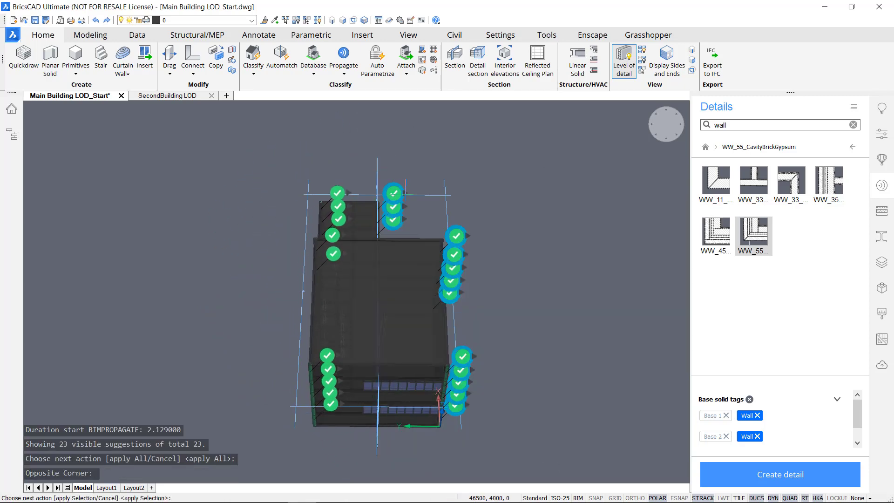
left_click(394, 198)
left_click(589, 289)
key("Escape")
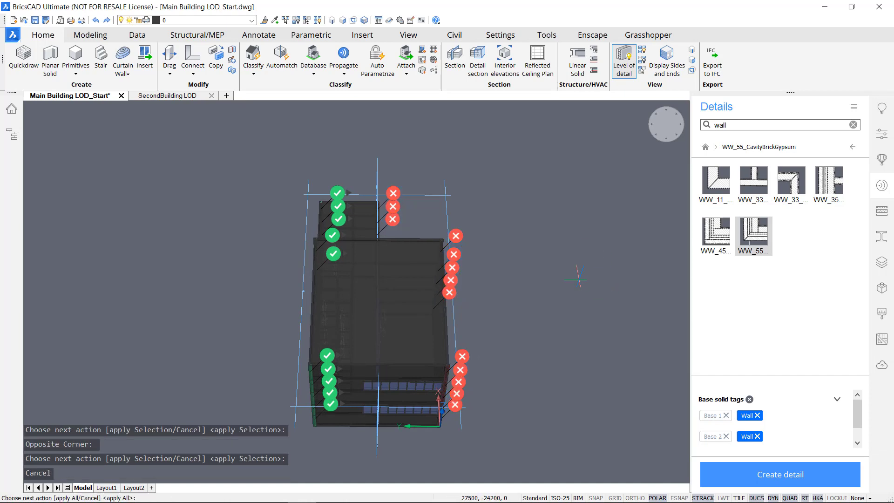
key("Return")
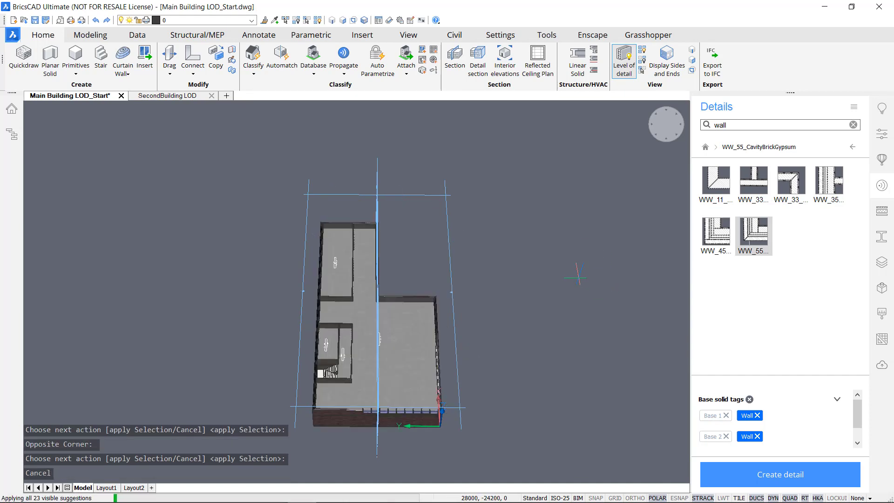
Step: Orbit and zoom around the building to review the applied corners near the stairs
middle_click_drag(595, 334, 410, 303, "shift")
scroll(334, 237, "up", 3)
scroll(334, 238, "up", 10)
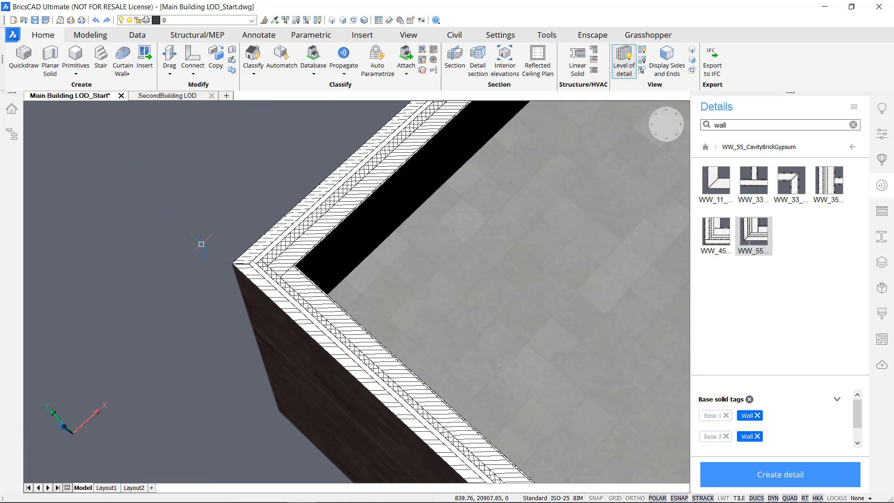
scroll(201, 244, "down", 6)
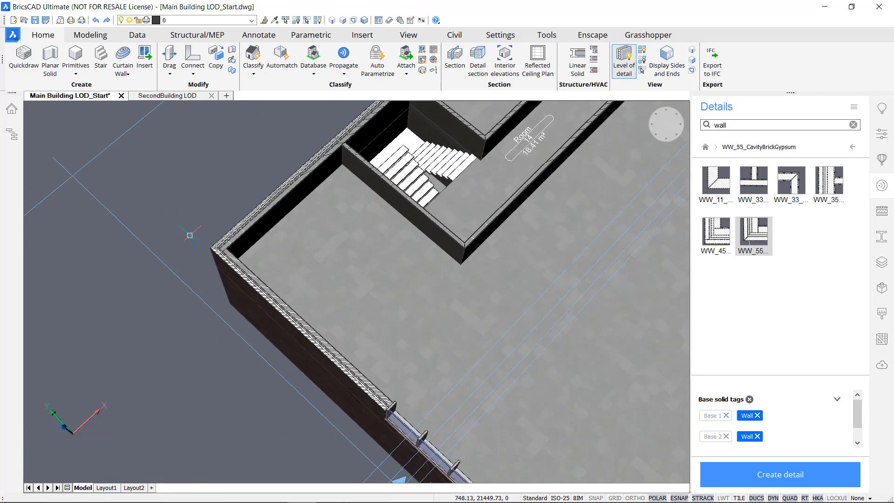
middle_click_drag(200, 241, 272, 249)
scroll(263, 256, "down", 5)
middle_click_drag(310, 187, 349, 270)
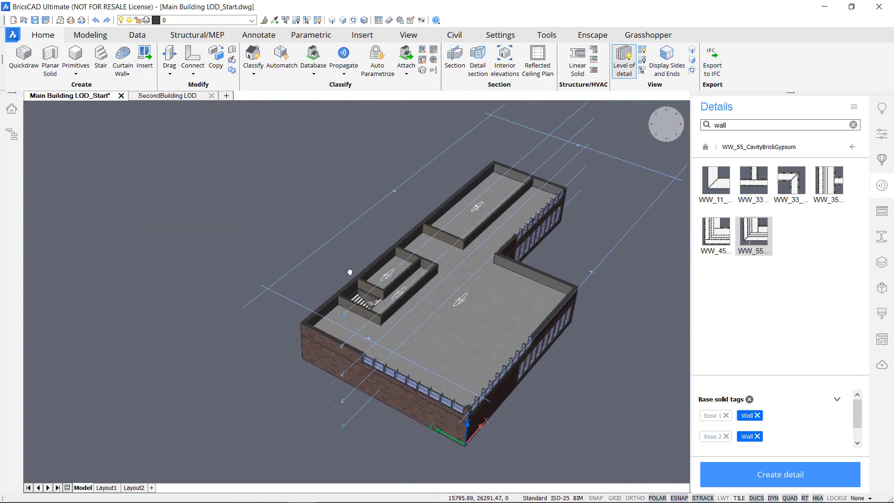
Step: Clear the 'wall' detail search, show the full uncut building, and return to SecondBuilding LOD
left_click(820, 127)
left_click(853, 125)
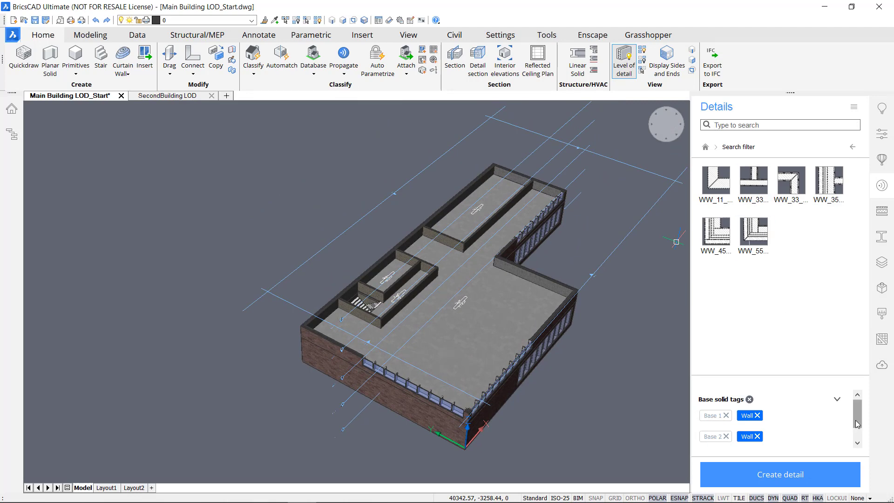
scroll(856, 431, "down", 2)
scroll(855, 435, "up", 2)
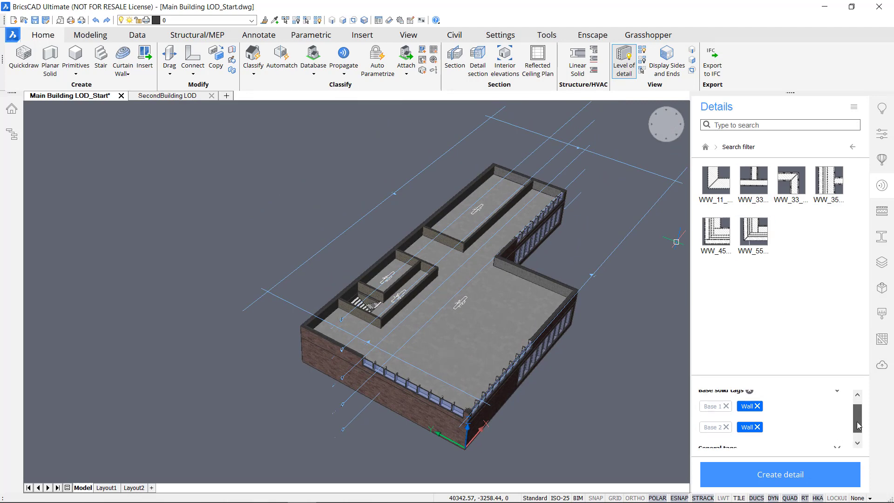
left_click(705, 147)
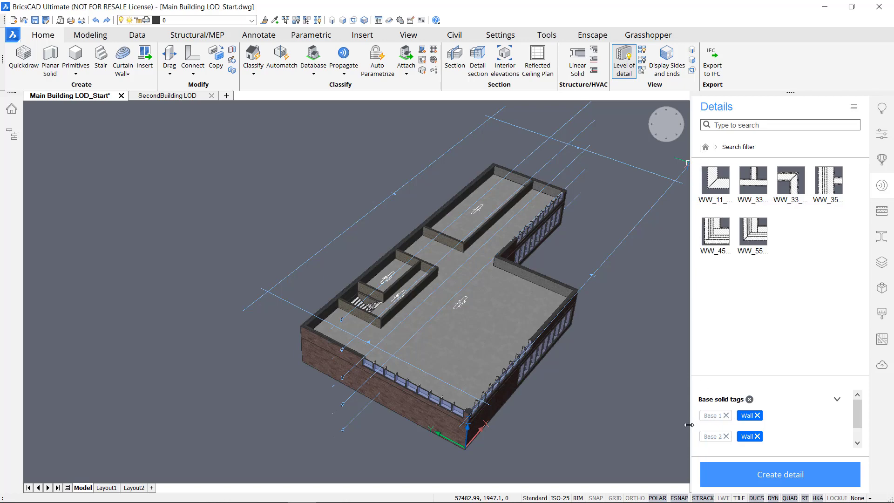
left_click(655, 405)
double_click(356, 392)
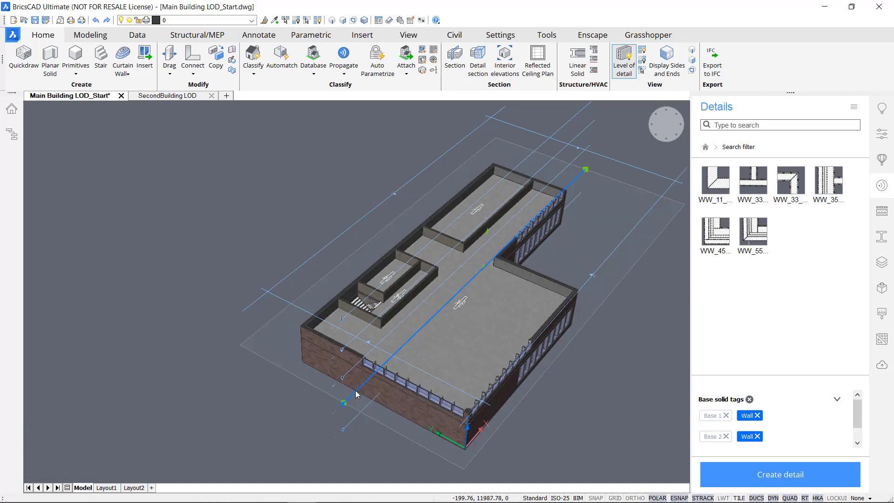
left_click(185, 97)
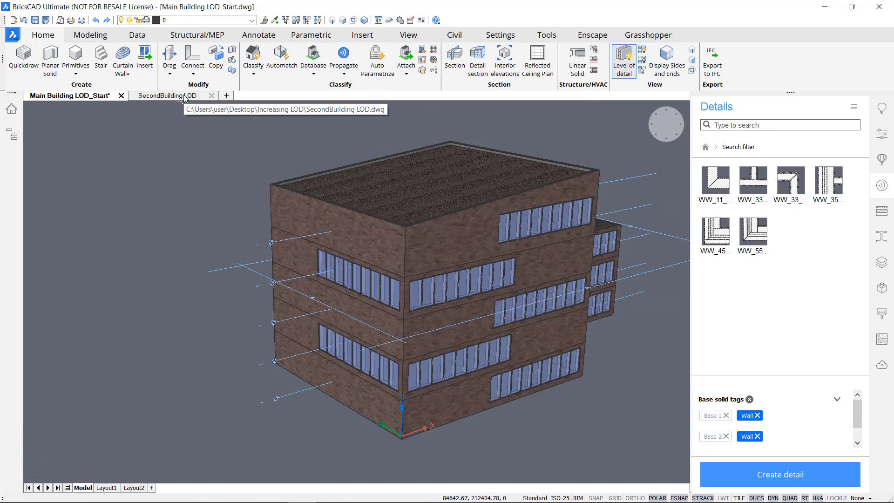
Step: Open SecondBuilding LOD, toggle its section cut, and zoom to the cut wall–roof corner
left_click(185, 96)
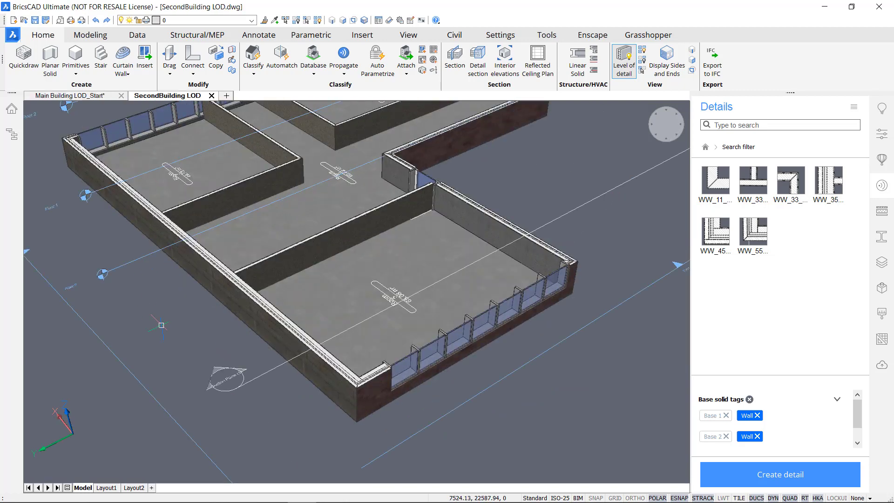
middle_click_drag(154, 323, 214, 369)
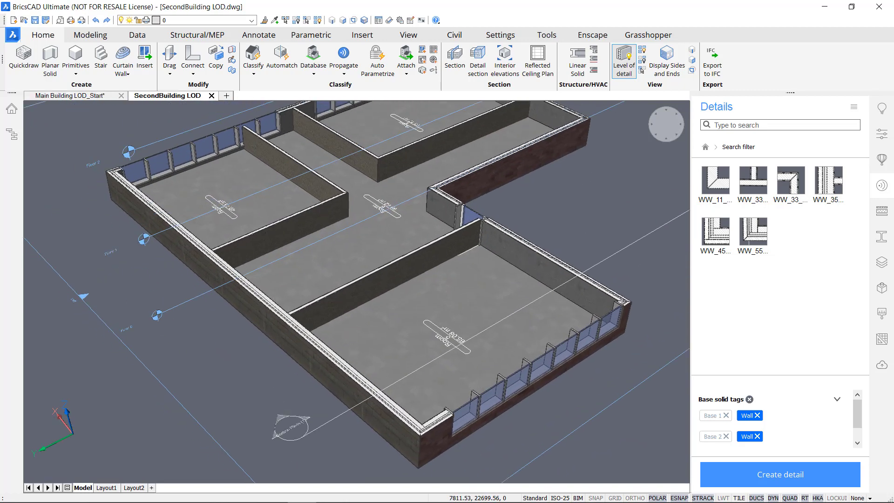
double_click(188, 302)
double_click(341, 413)
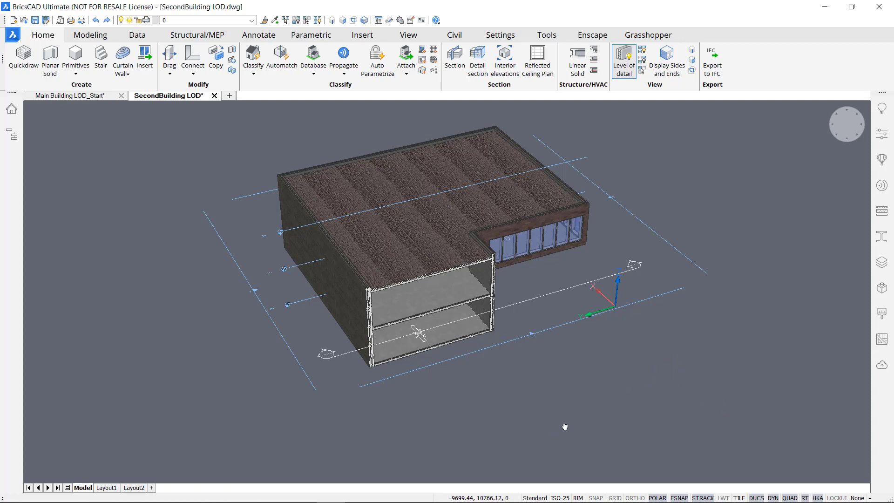
middle_click_drag(565, 427, 578, 437)
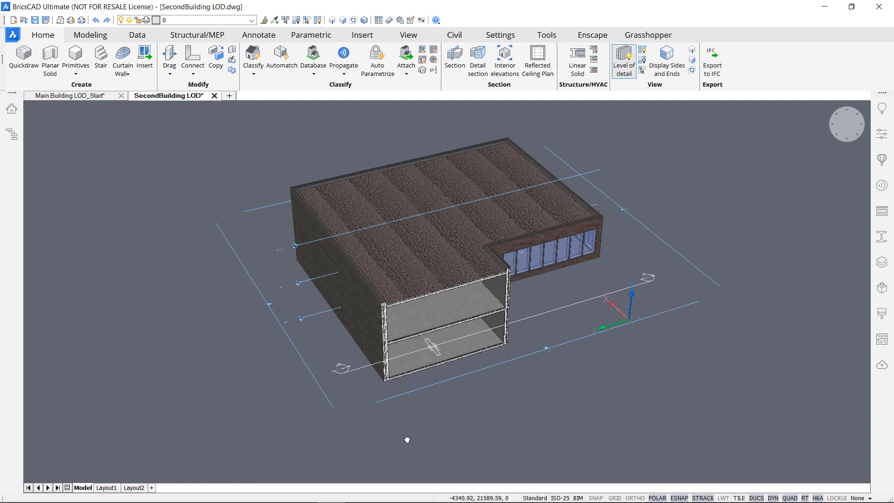
middle_click_drag(407, 440, 431, 446)
scroll(398, 334, "up", 5)
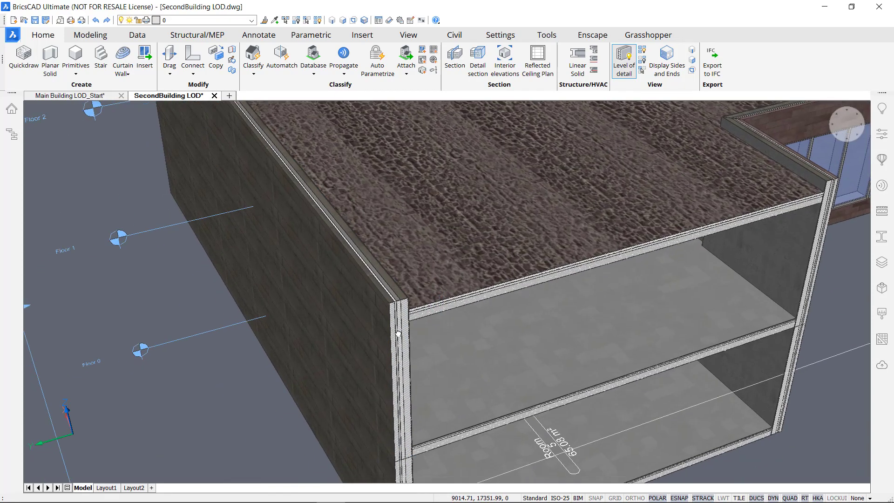
middle_click_drag(398, 334, 406, 327)
mouse_move(398, 331)
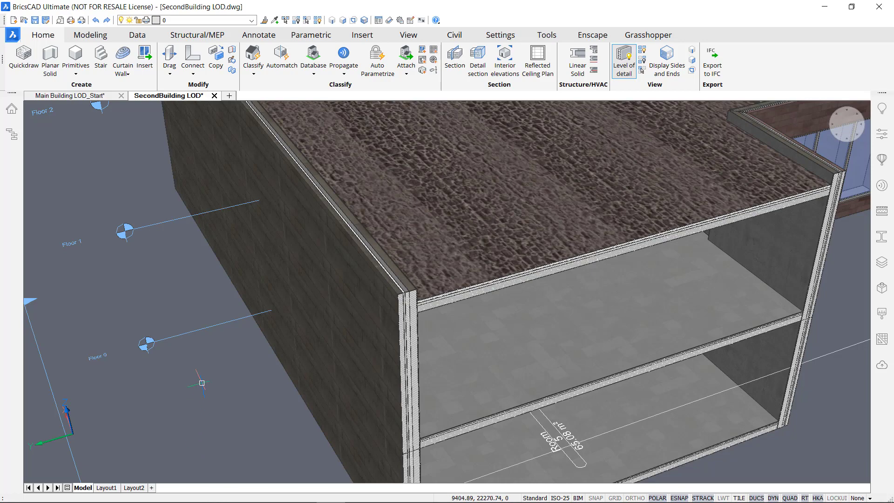
Step: Bring the roof-edge wall corner into close view
middle_click_drag(404, 281, 359, 259)
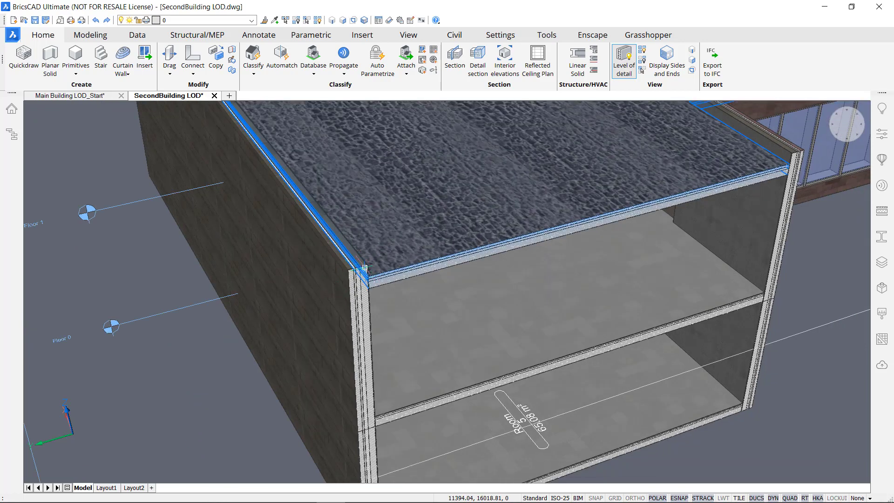
scroll(365, 268, "up", 5)
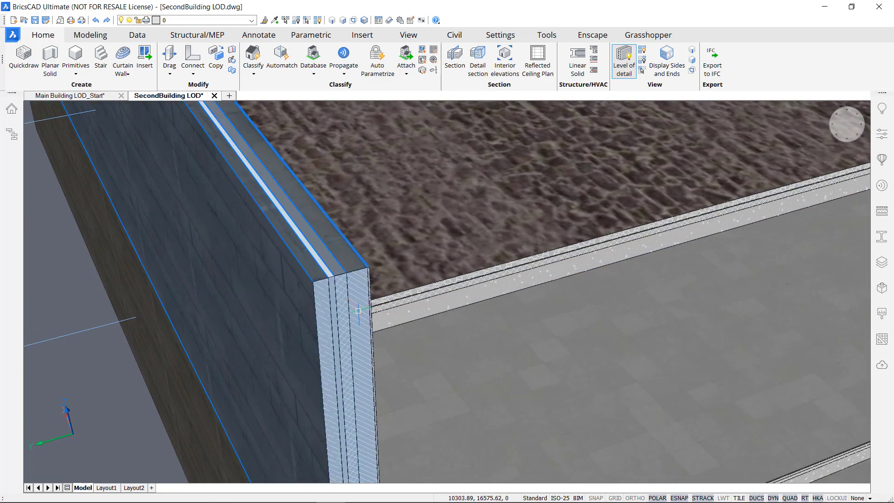
mouse_move(358, 311)
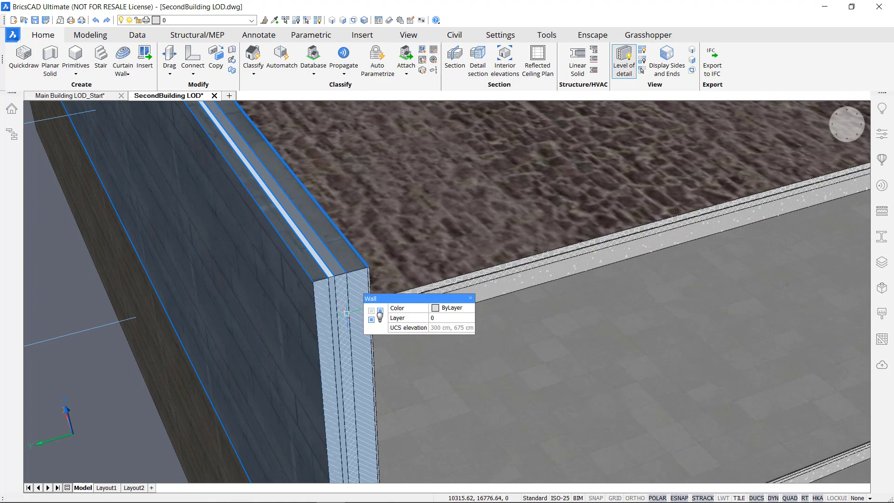
scroll(346, 314, "down", 3)
scroll(342, 284, "up", 4)
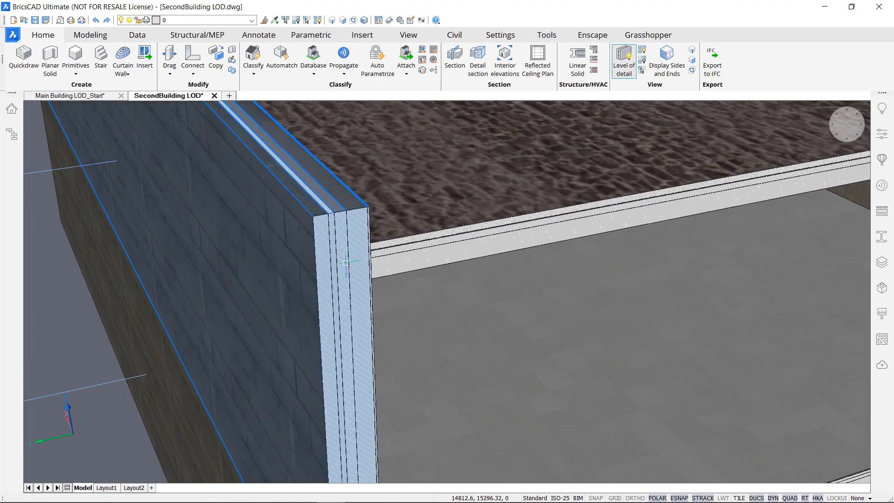
mouse_move(346, 252)
scroll(346, 252, "up", 2)
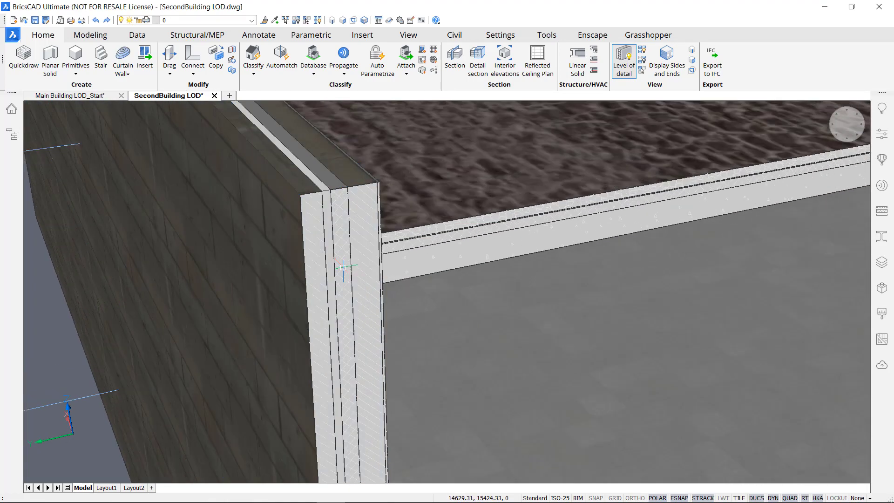
middle_click_drag(344, 261, 348, 297)
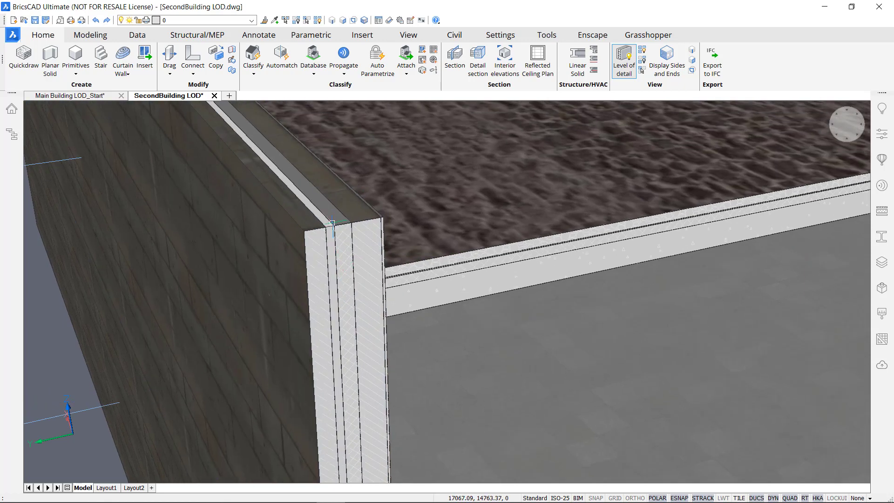
Step: Set SELECTIONMODES to 2, cycle from the wall to a ply face, and start Push/Pull
left_click(343, 20)
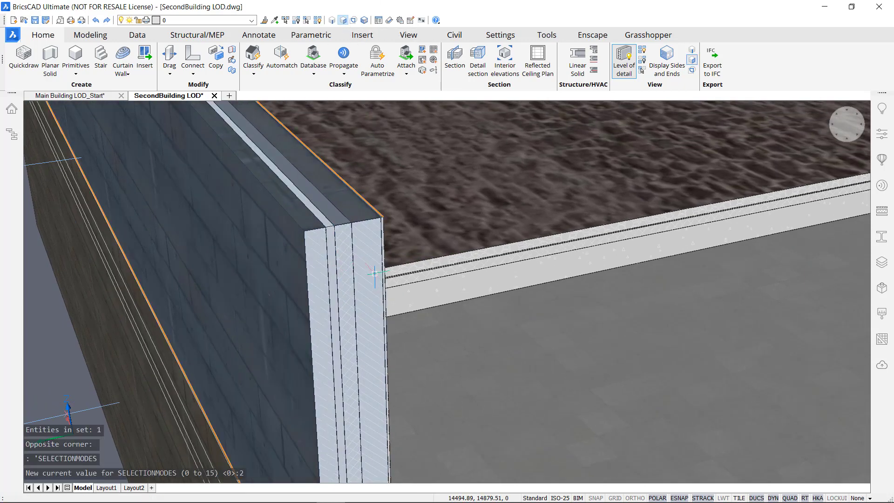
scroll(377, 304, "up", 3)
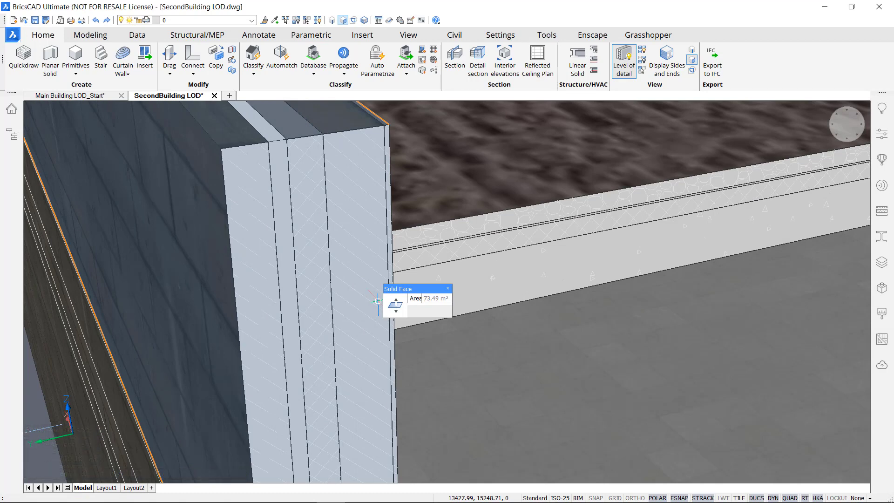
left_click(377, 301)
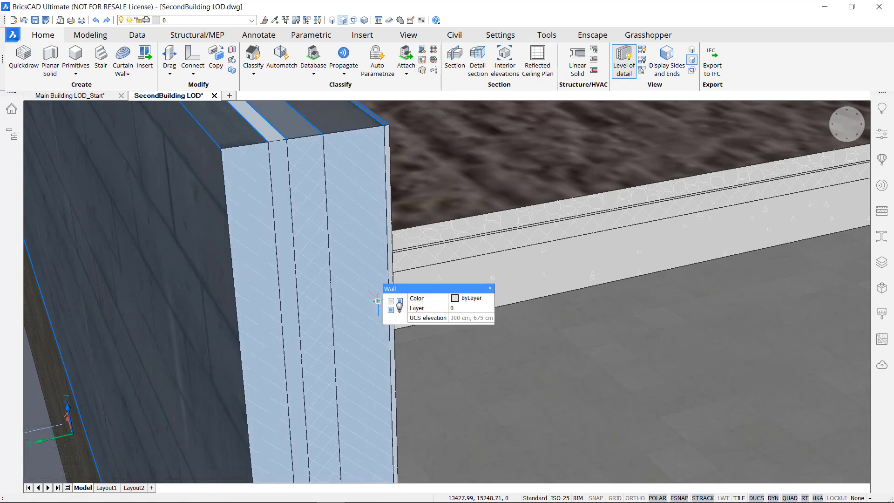
key("Escape")
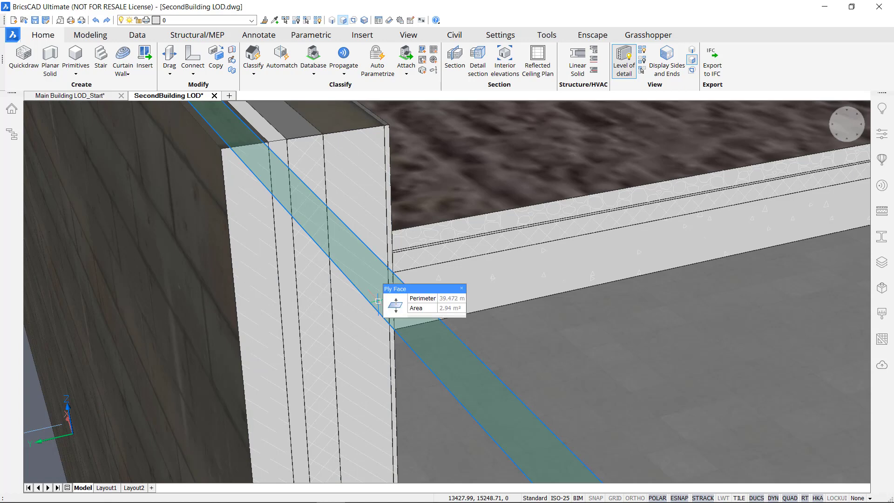
left_click(395, 308)
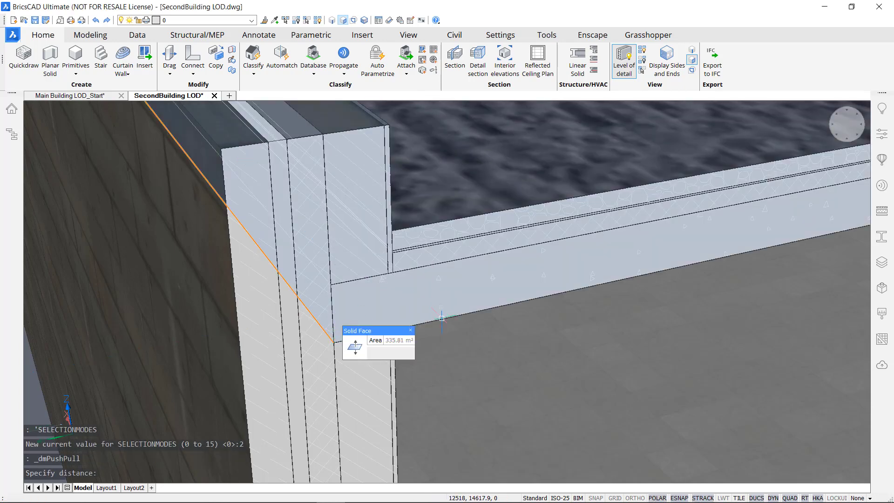
Step: Extrude the wall's top face upward by 50 as a solid
middle_click_drag(403, 326, 437, 413)
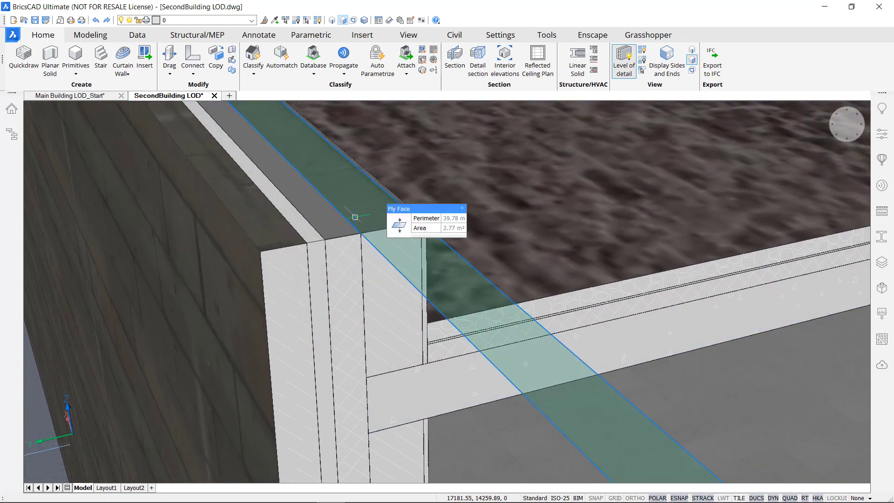
key("Tab")
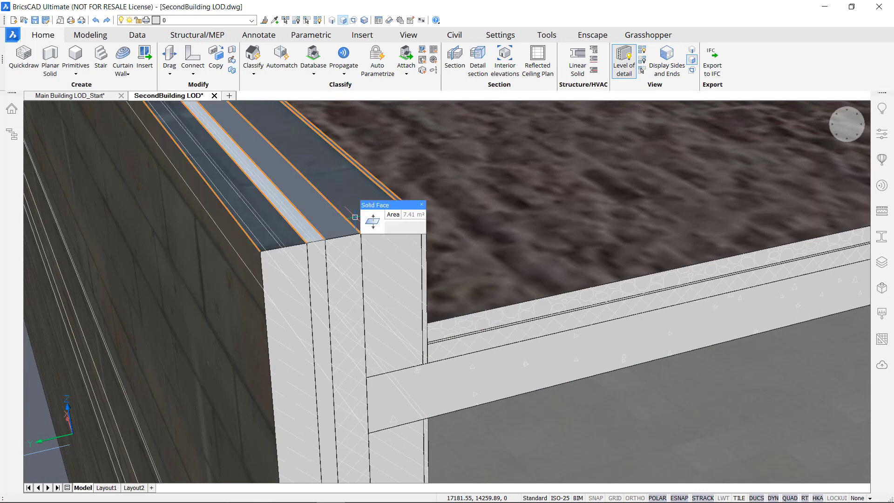
mouse_move(372, 225)
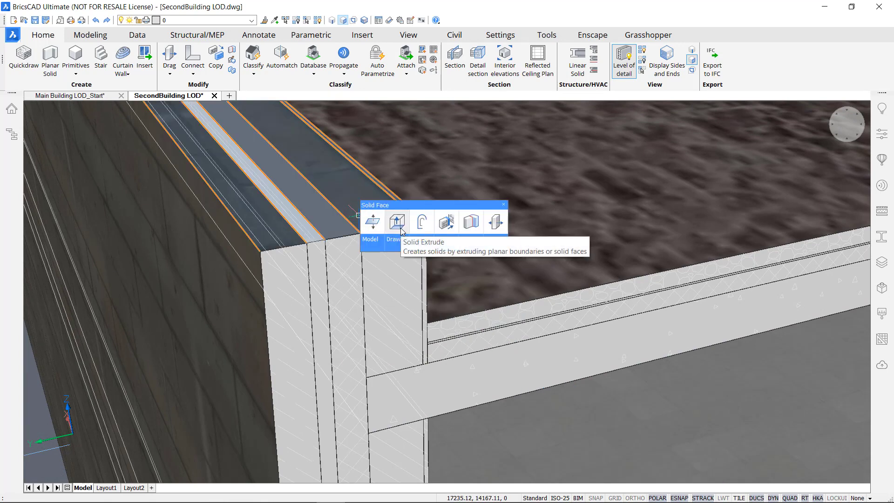
left_click(401, 230)
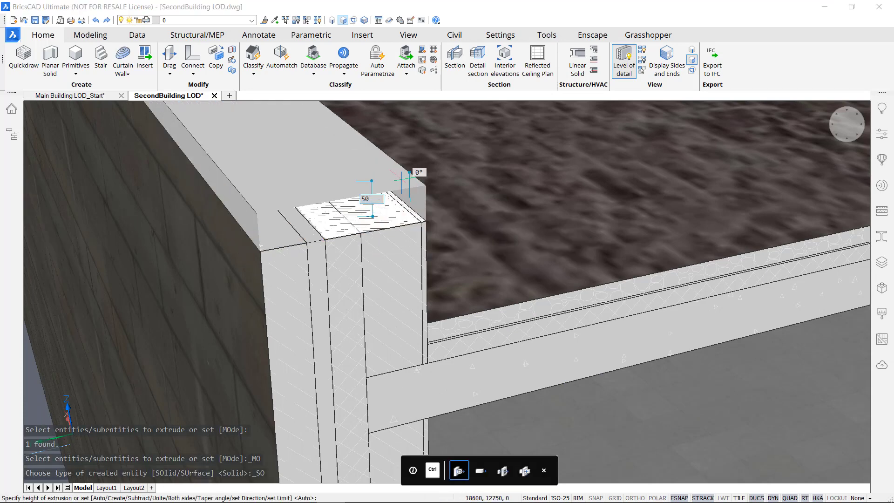
key("Return")
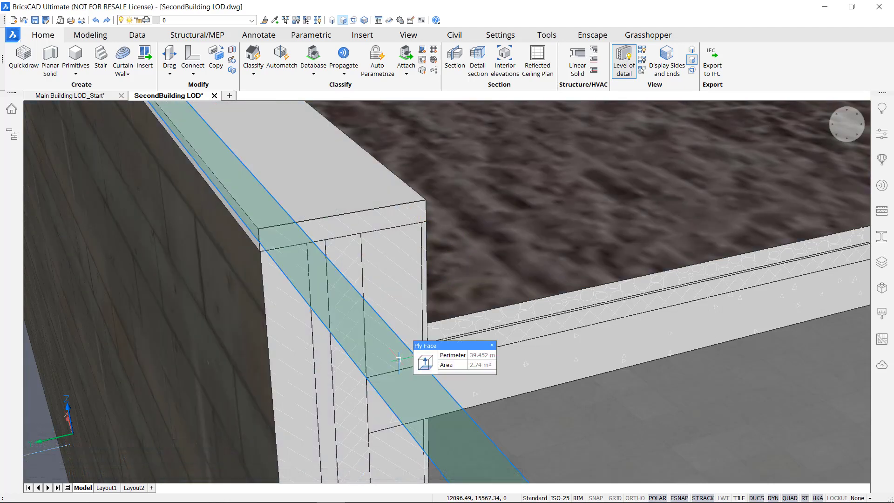
Step: Extrude another wall-layer face, picking its height to form the projecting cap
key("Tab")
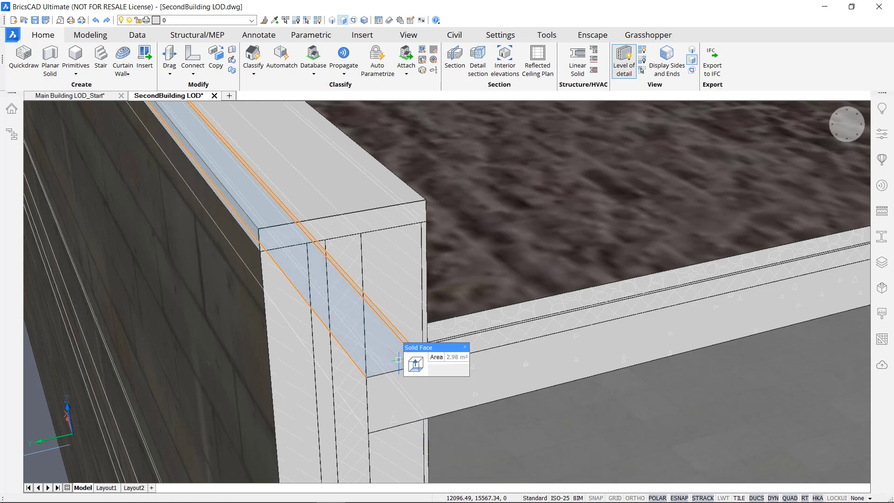
left_click(414, 363)
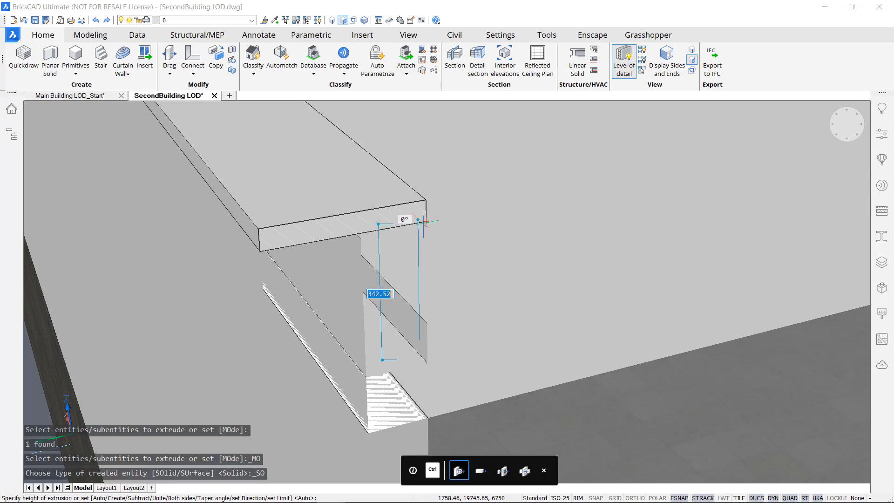
left_click(424, 222)
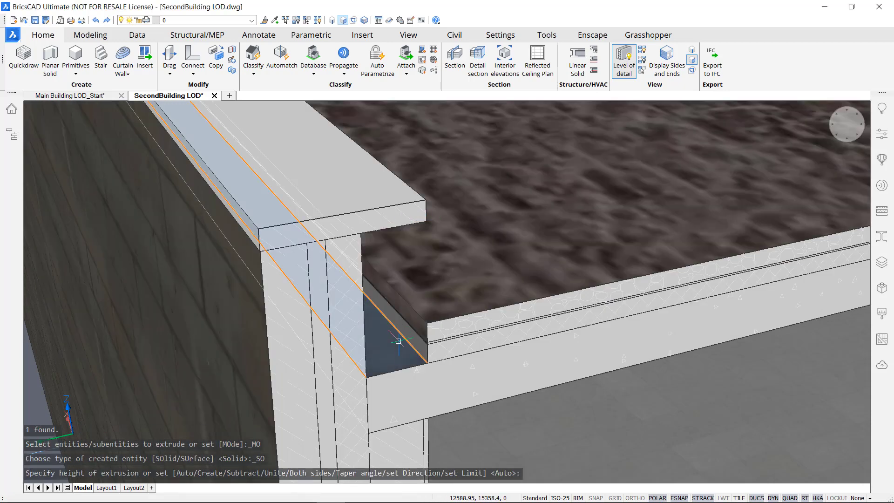
mouse_move(394, 357)
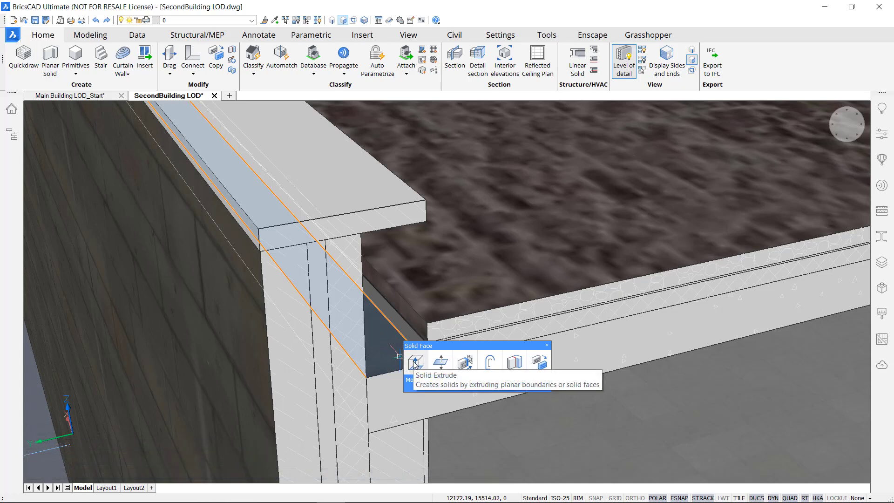
Step: Push/pull a smaller wall face so the cap block sits flush on the wall
left_click(415, 363)
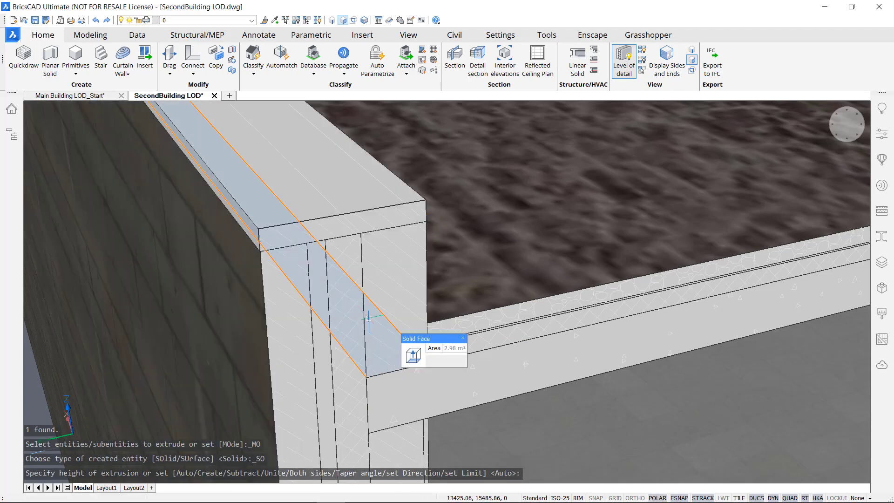
key("Tab")
key("Tab")
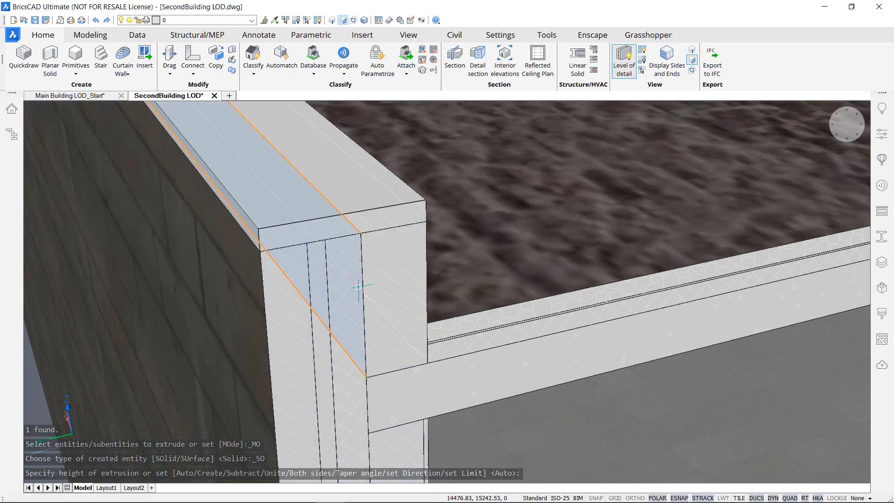
mouse_move(375, 291)
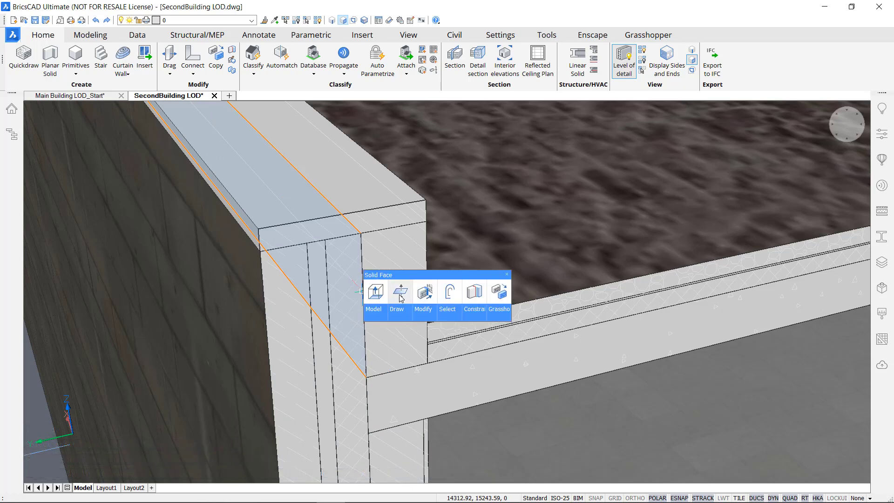
left_click(400, 296)
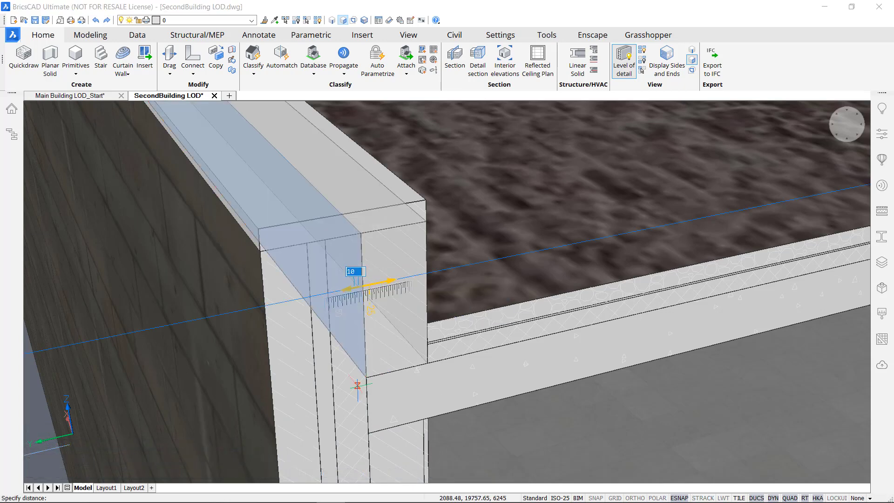
key("Return")
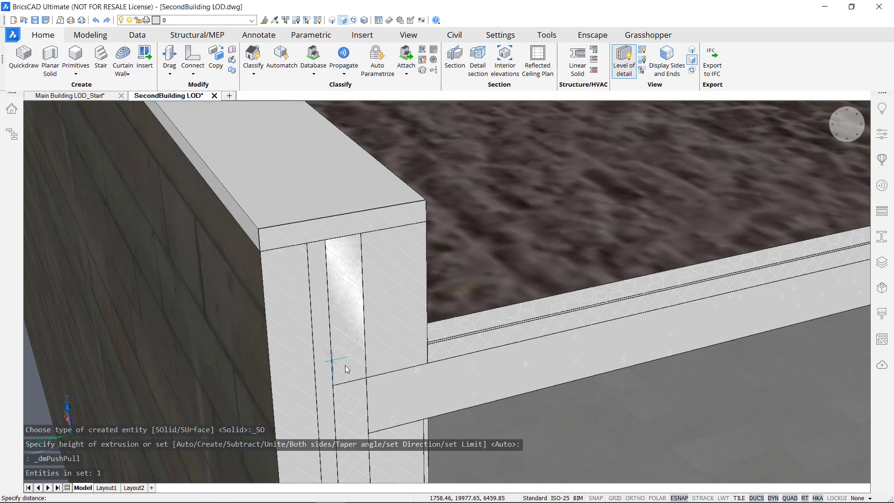
middle_click_drag(387, 336, 424, 330)
key("Escape")
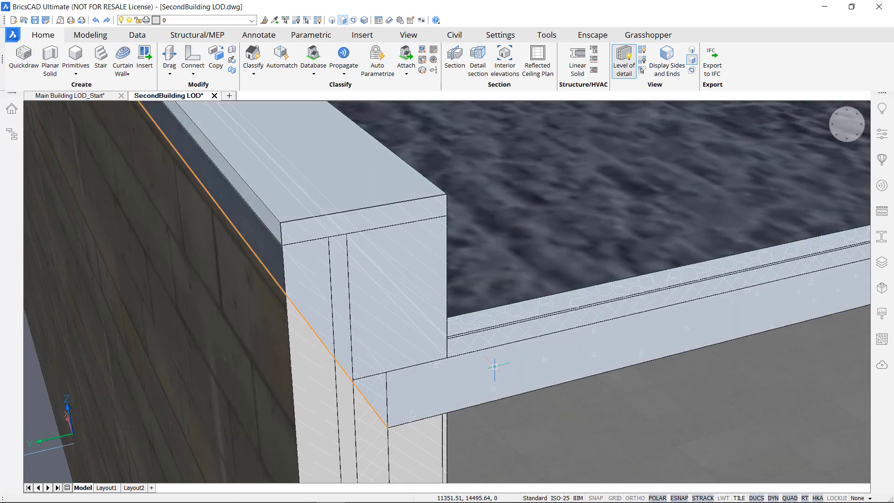
Step: Set SELECTIONMODES back to 0 and orbit to check the parapet cap
left_click(692, 62)
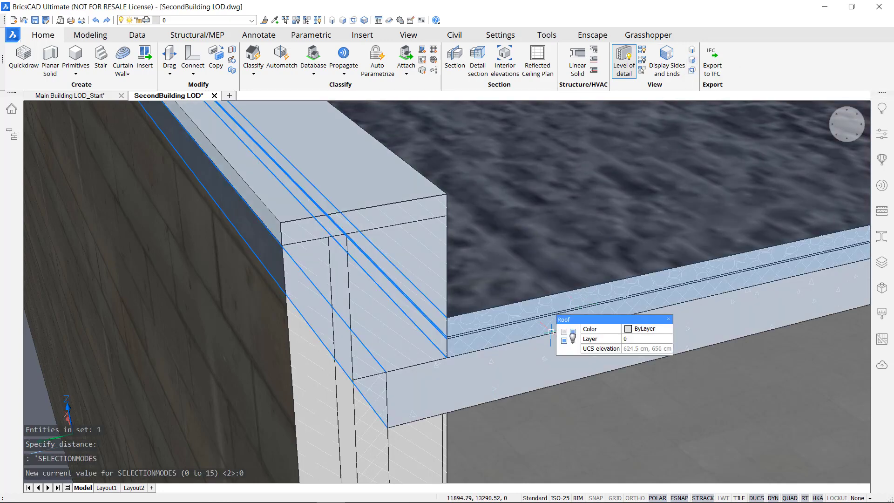
middle_click_drag(551, 332, 363, 305, "shift")
mouse_move(352, 210)
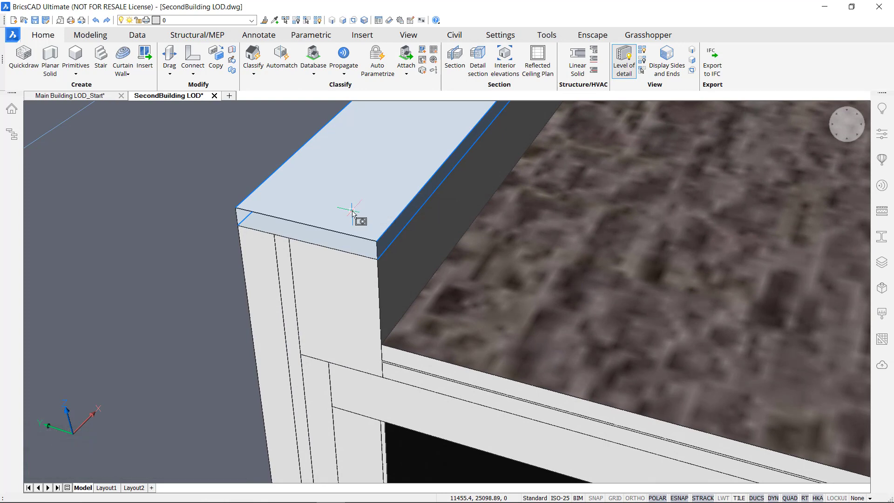
key("Escape")
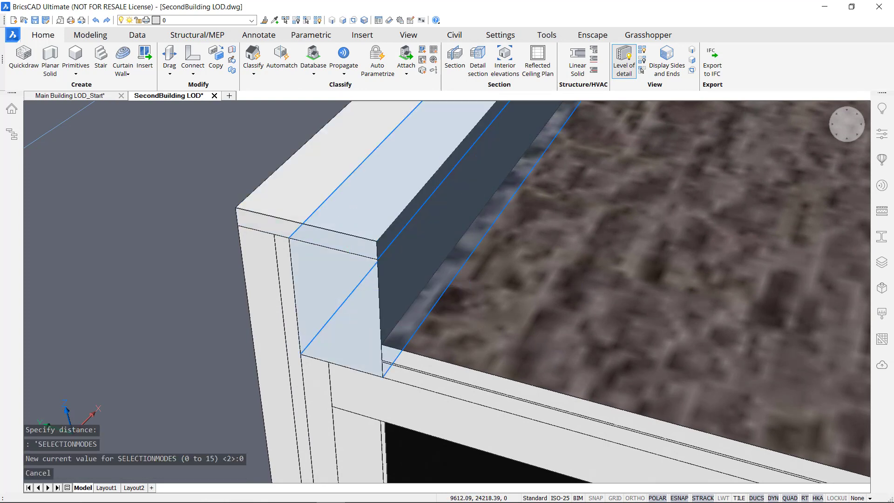
mouse_move(350, 300)
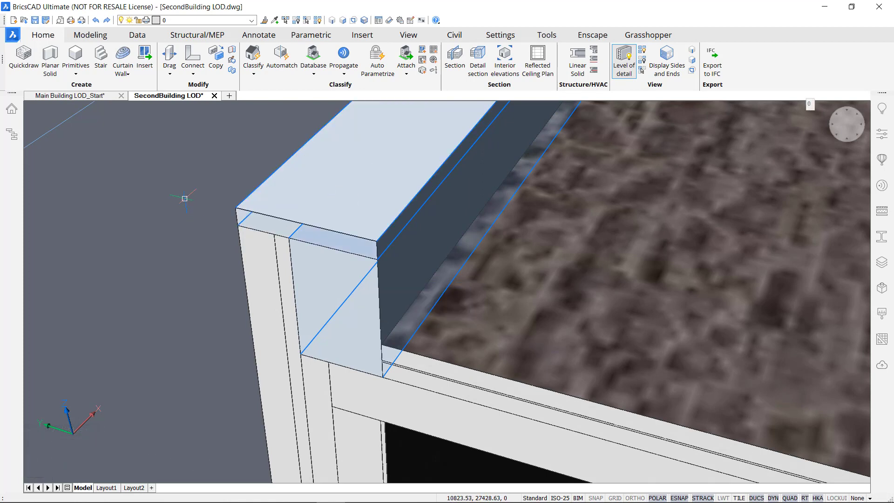
middle_click_drag(184, 217, 146, 232)
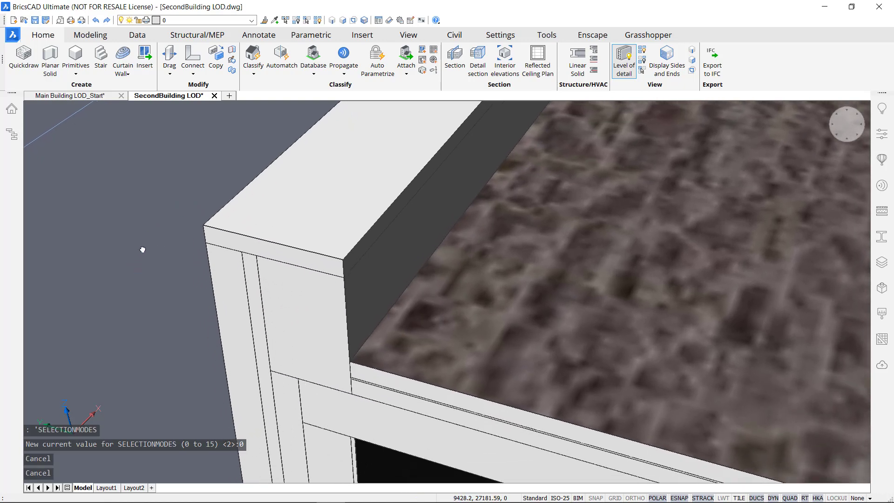
Step: Search compositions for 'conc' and assign Concrete, Plain to the wall cap
left_click(881, 219)
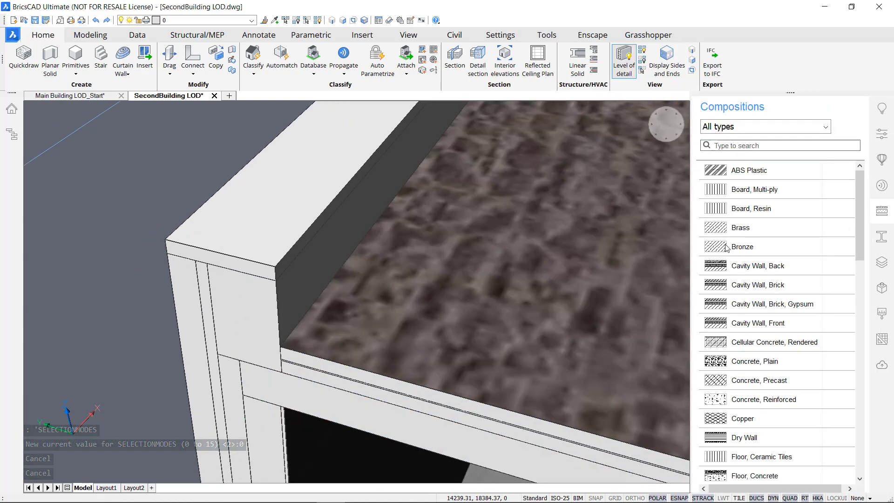
middle_click_drag(132, 199, 182, 224)
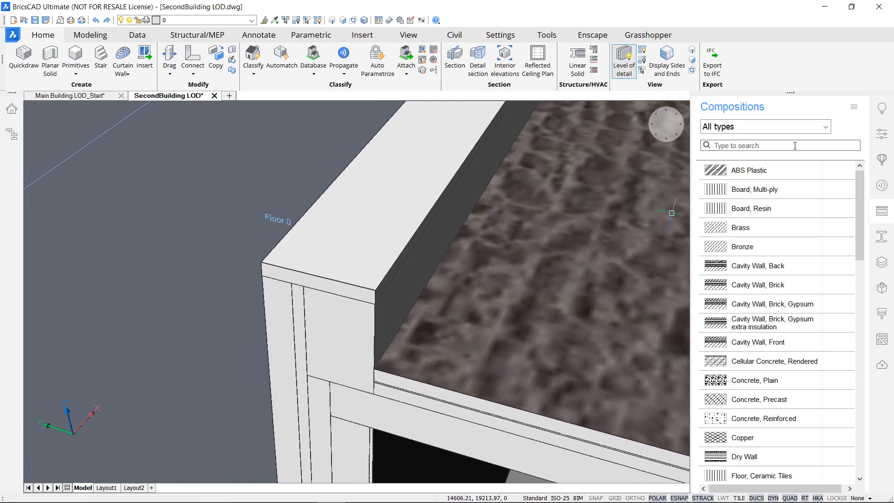
left_click(794, 145)
type("concrete")
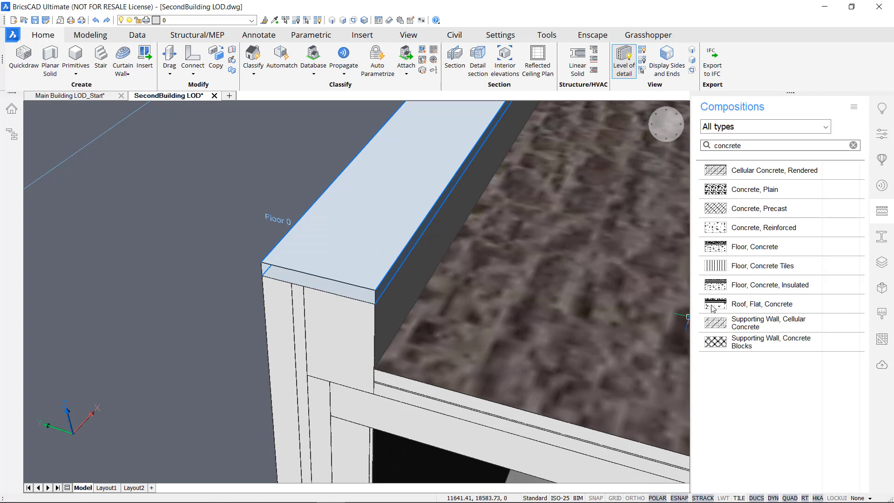
left_click(771, 198)
left_click_drag(770, 199, 660, 207)
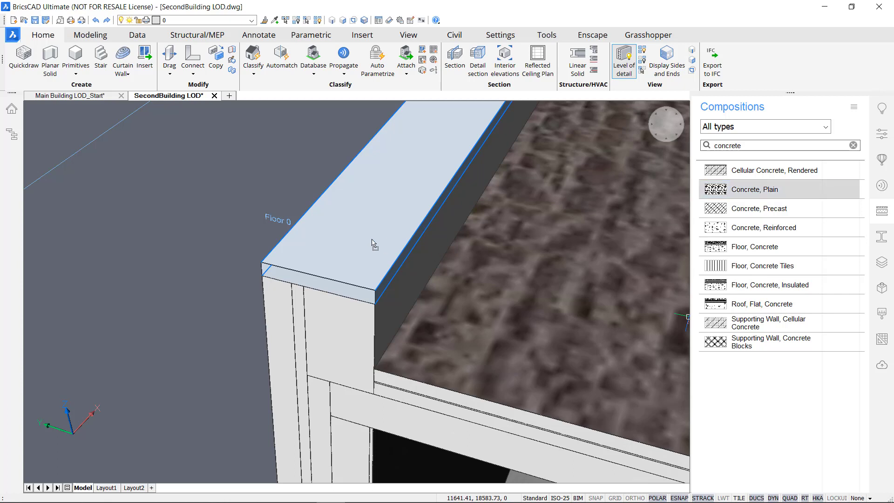
left_click_drag(373, 243, 372, 241)
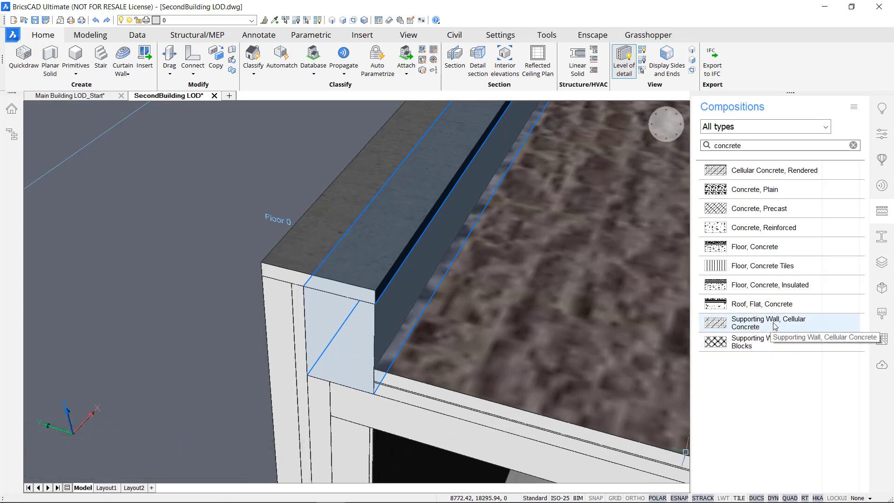
Step: Assign Supporting Wall, Cellular Concrete to the wall and orbit to face the corner
left_click_drag(775, 326, 426, 324)
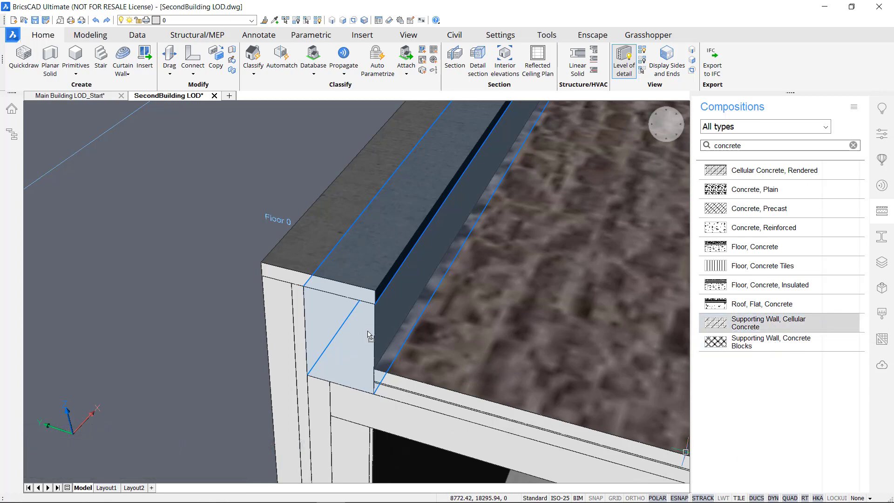
left_click_drag(368, 331, 365, 333)
middle_click_drag(172, 339, 171, 330, "shift")
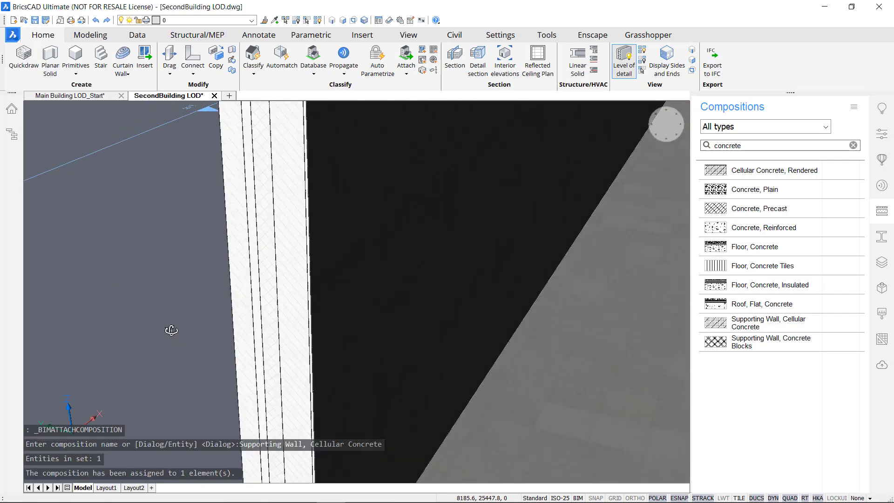
scroll(305, 386, "down", 5)
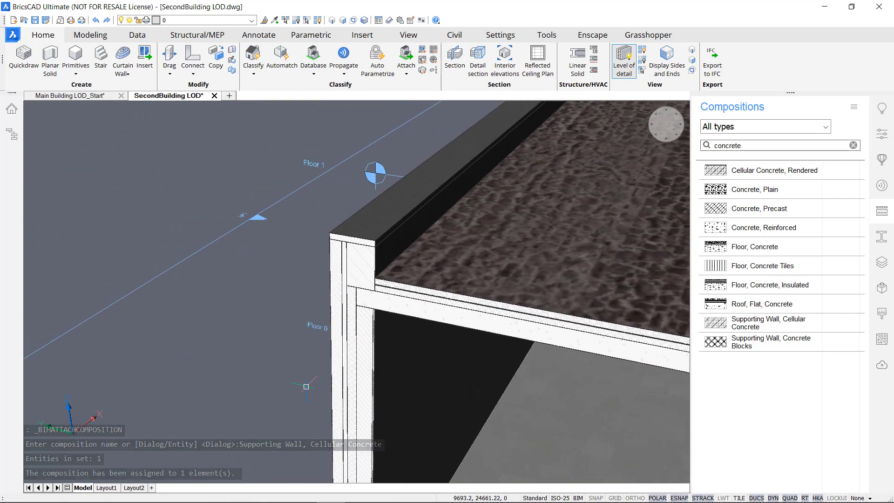
middle_click_drag(306, 387, 322, 358, "shift")
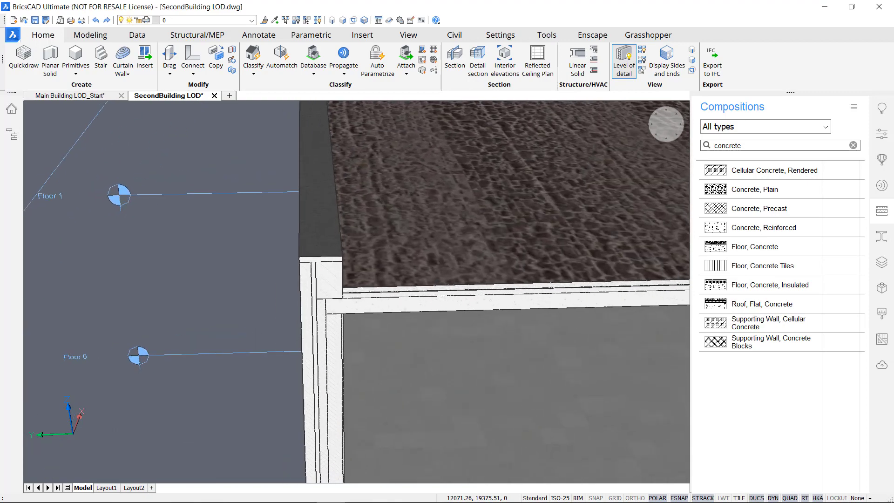
Step: Close the Compositions panel and orbit and zoom the view to the wall-top roof corner
left_click(876, 211)
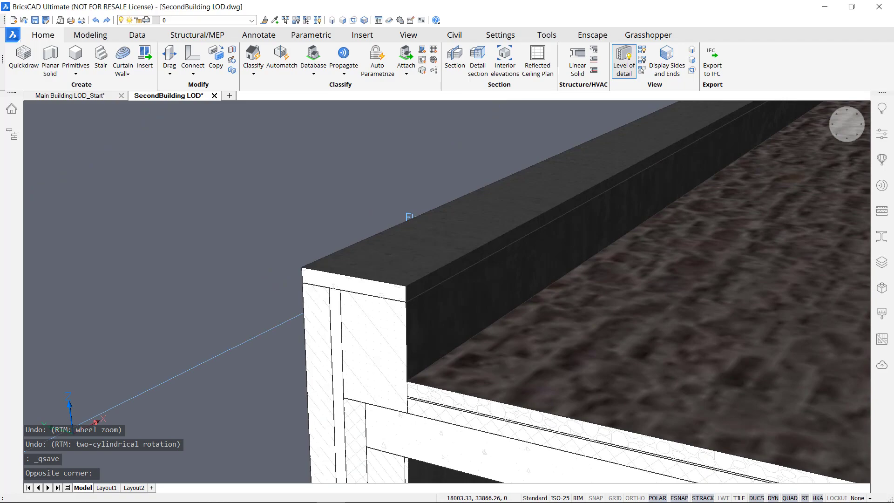
middle_click_drag(381, 282, 438, 285, "shift")
scroll(439, 285, "down", 4)
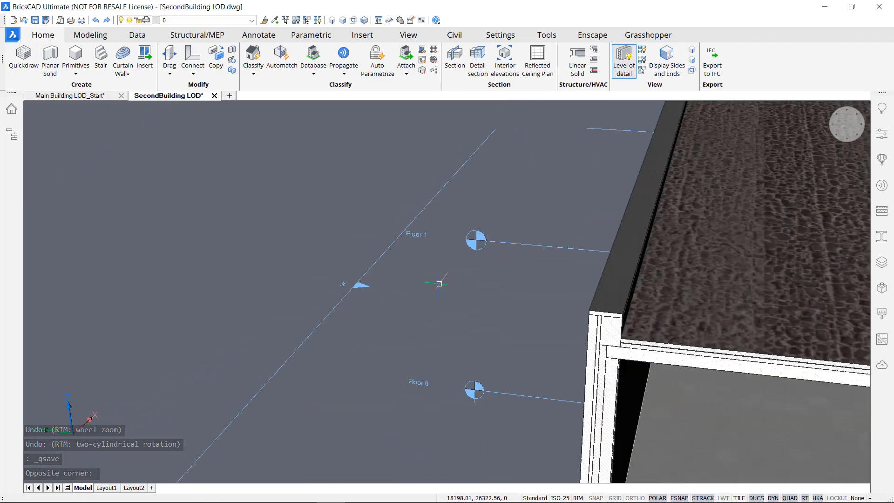
middle_click_drag(498, 321, 233, 360)
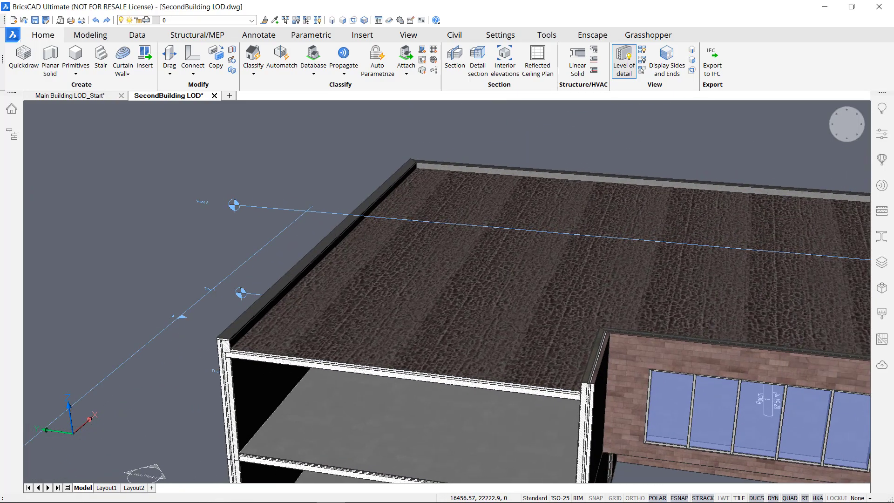
mouse_move(398, 348)
middle_mouse_down()
mouse_move(418, 337)
mouse_move(465, 337)
mouse_move(515, 305)
middle_mouse_up()
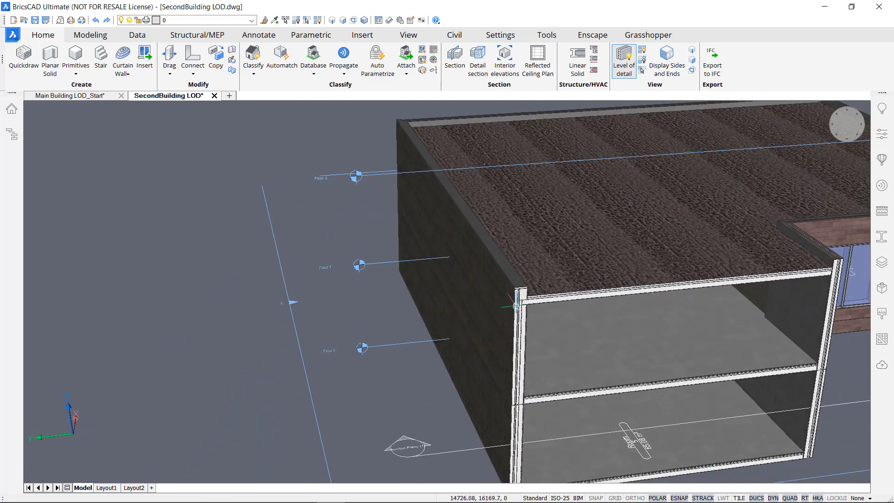
scroll(522, 288, "up", 4)
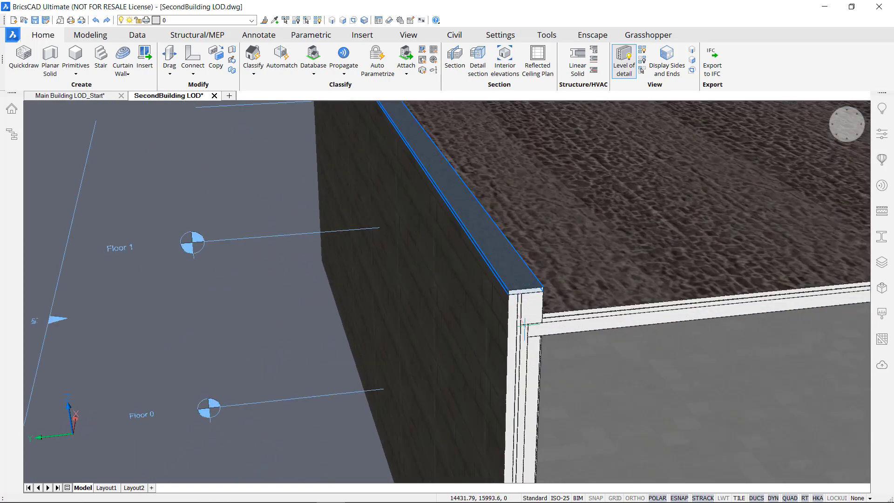
middle_click_drag(525, 325, 495, 328)
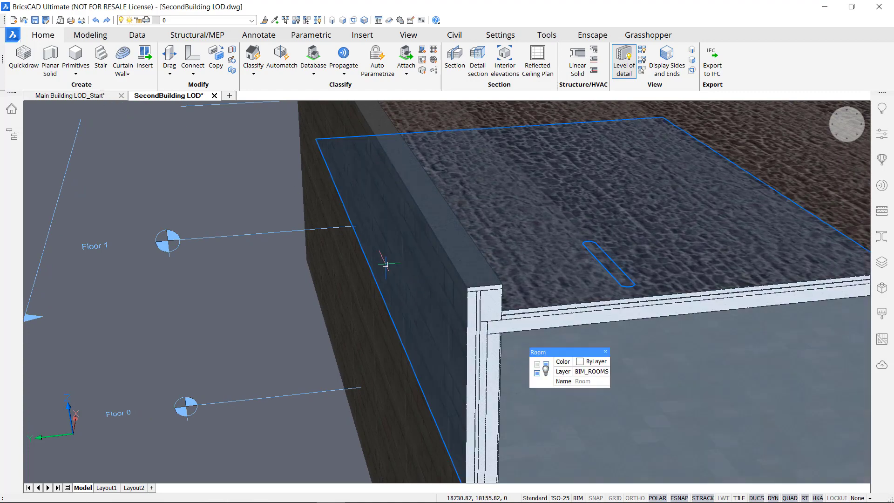
Step: Check the Main Building LOD_Start tab, return to SecondBuilding LOD, and run BIMCREATEDETAIL
left_click(72, 96)
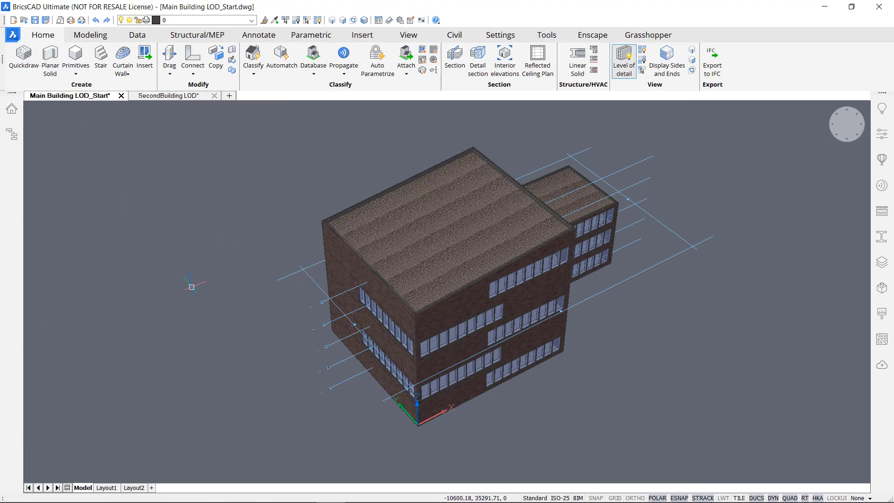
left_click(185, 97)
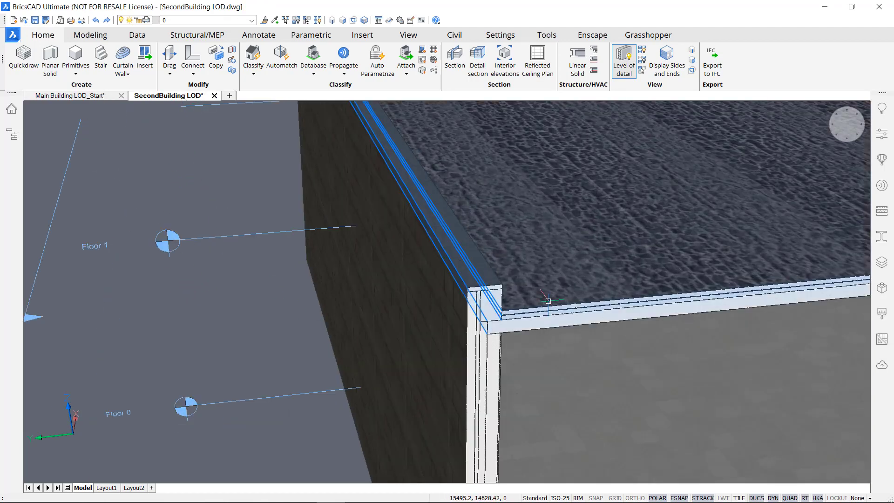
scroll(538, 299, "up", 2)
mouse_move(432, 315)
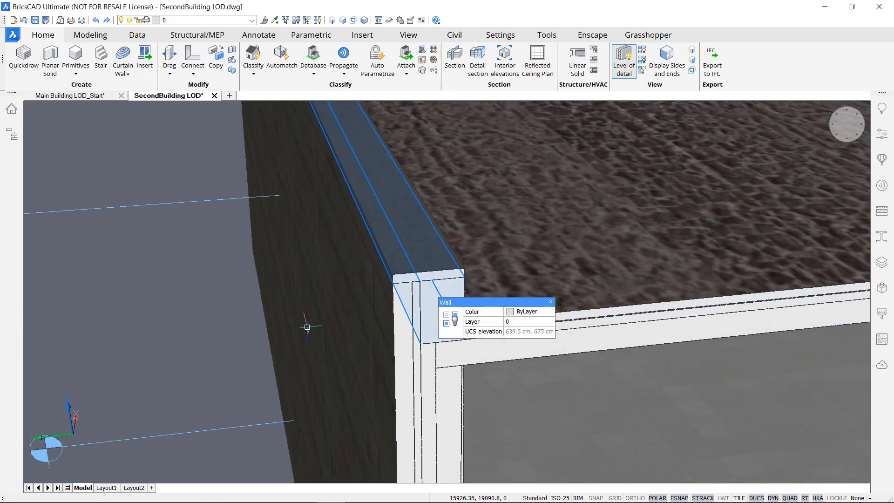
type("BIMCREATEDETAIL")
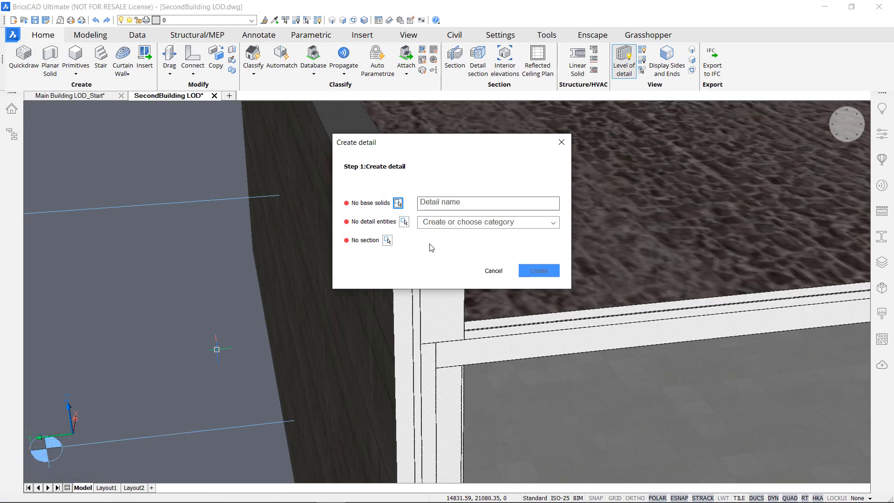
Step: Name the new detail 'Wall cap detail' and file it under RoofWallConnections
left_click(437, 201)
type("Wall cap")
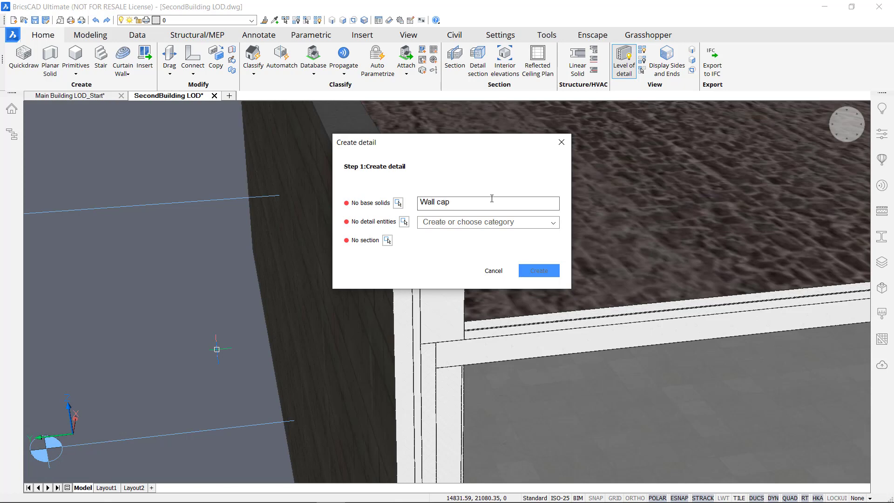
type(" detail")
left_click(554, 223)
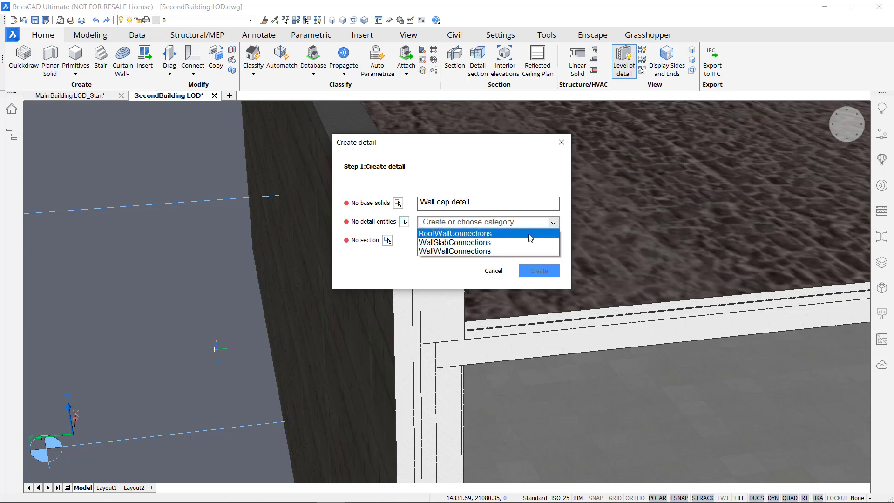
left_click(530, 233)
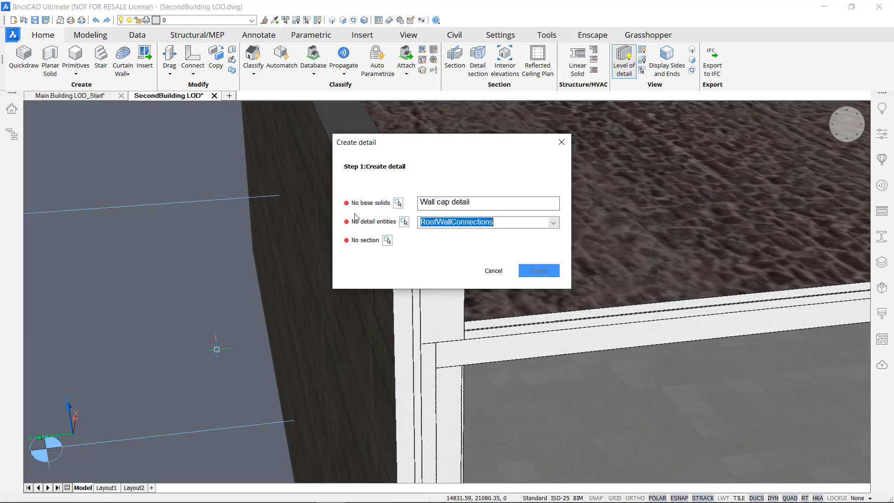
Step: Choose the wall cap and the wall as the two base solids
left_click(398, 203)
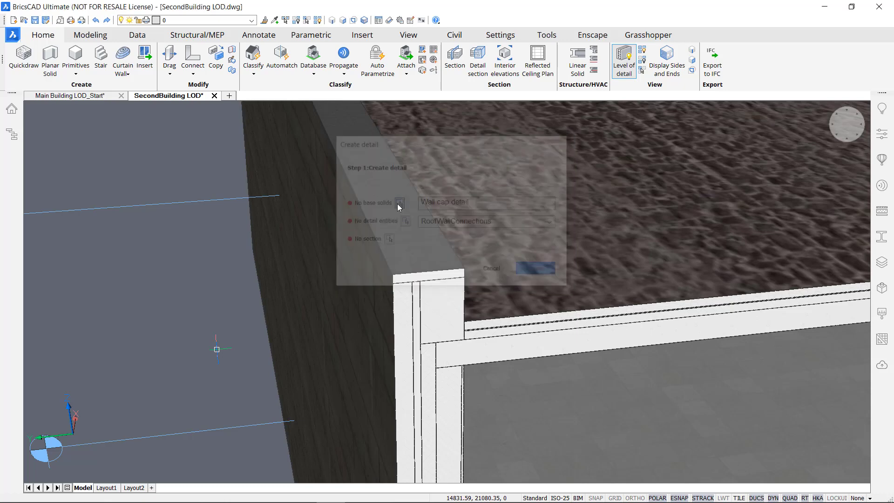
left_click(561, 341)
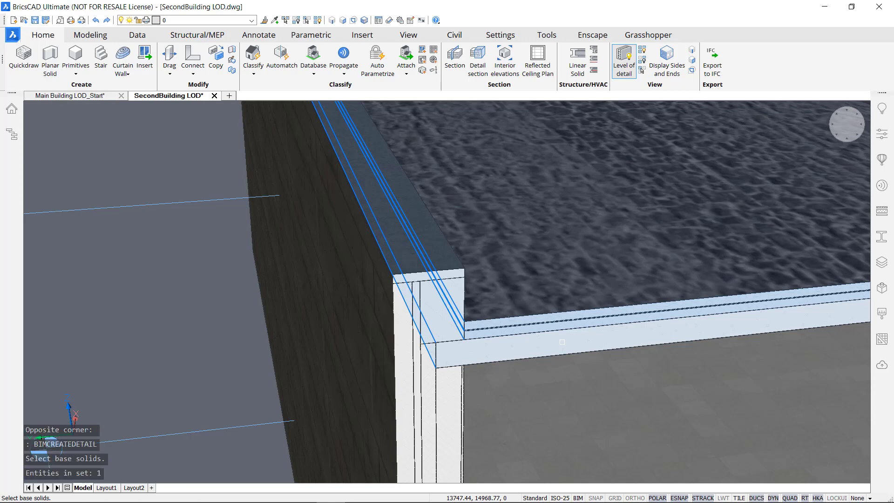
left_click(413, 433)
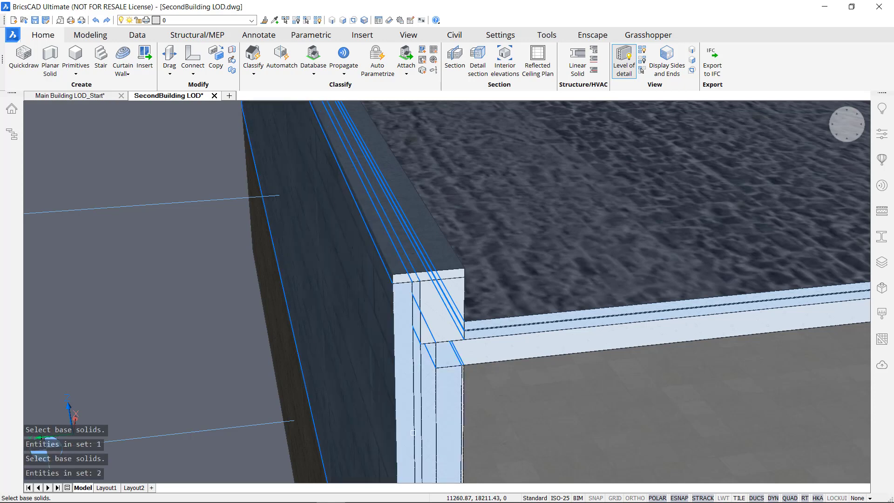
key("Return")
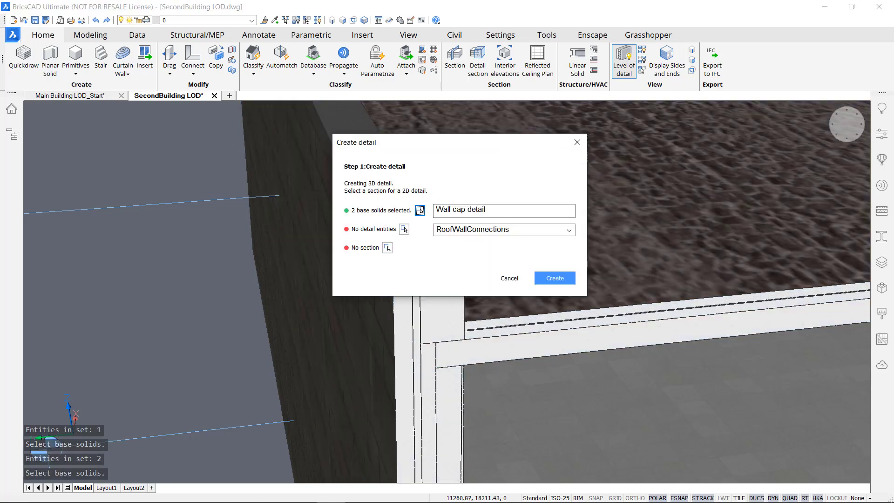
Step: Choose the wall cap and the wall's end face as the two detail entities
left_click(403, 230)
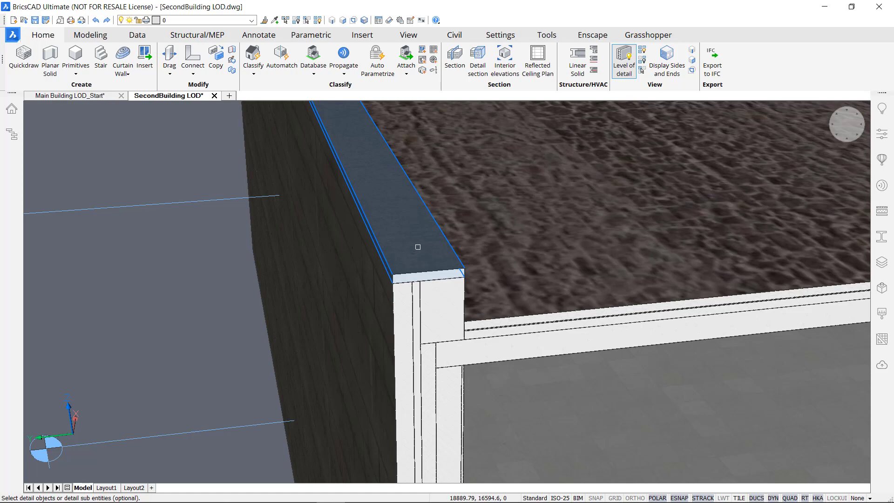
left_click(425, 255)
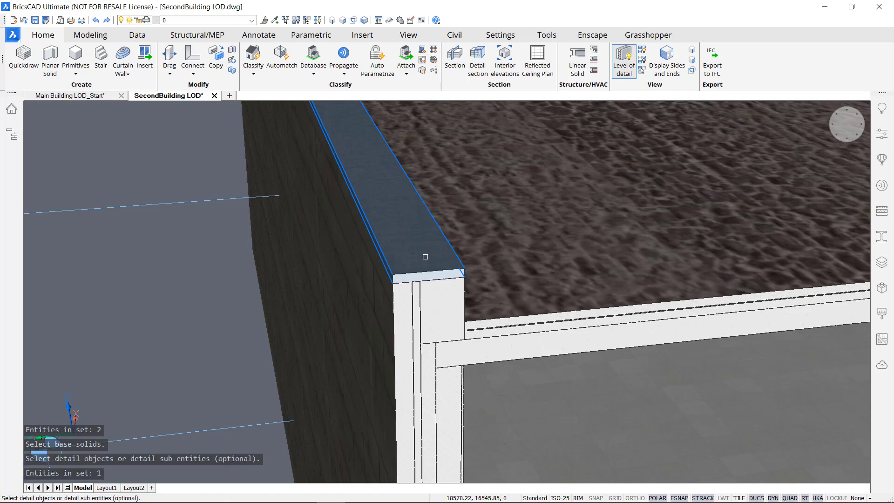
left_click(452, 308)
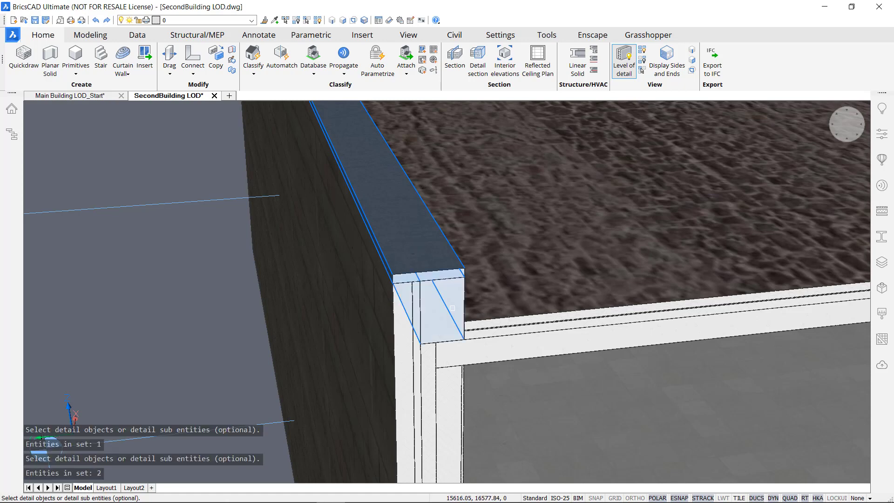
key("Return")
Step: Use the building's section line for the detail and accept the created Wall cap detail
left_click(388, 247)
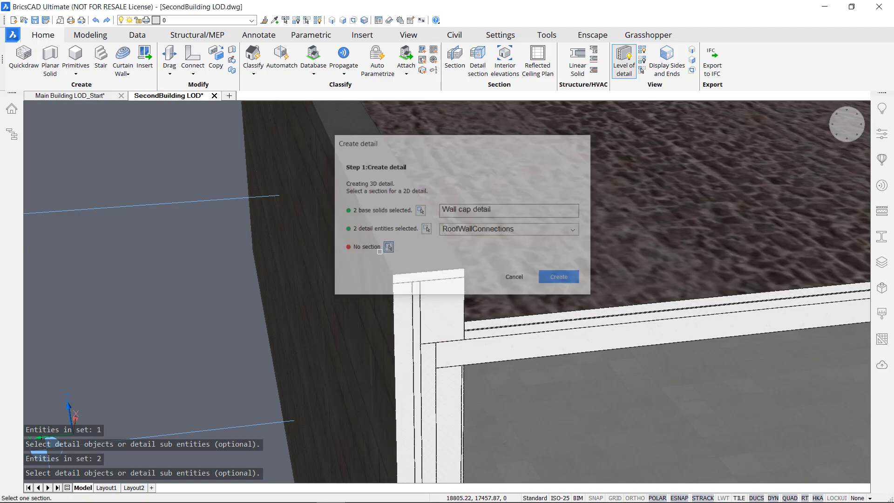
scroll(216, 306, "down", 3)
scroll(216, 306, "down", 4)
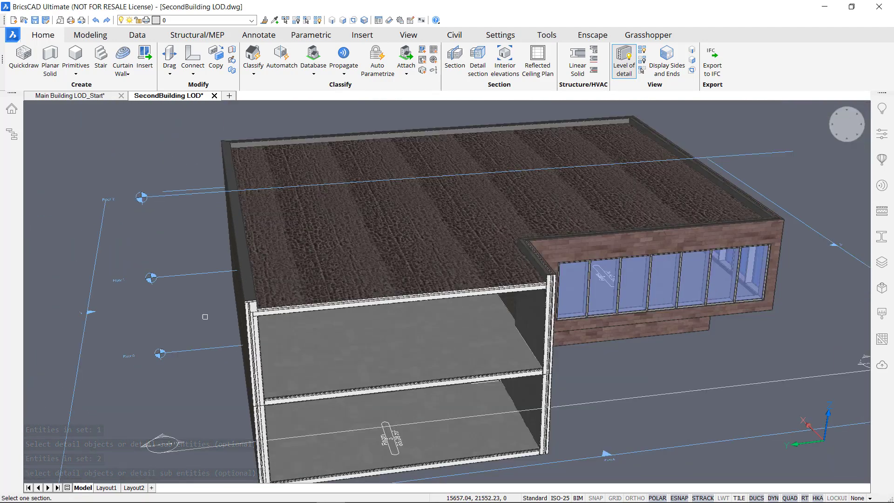
left_click(592, 403)
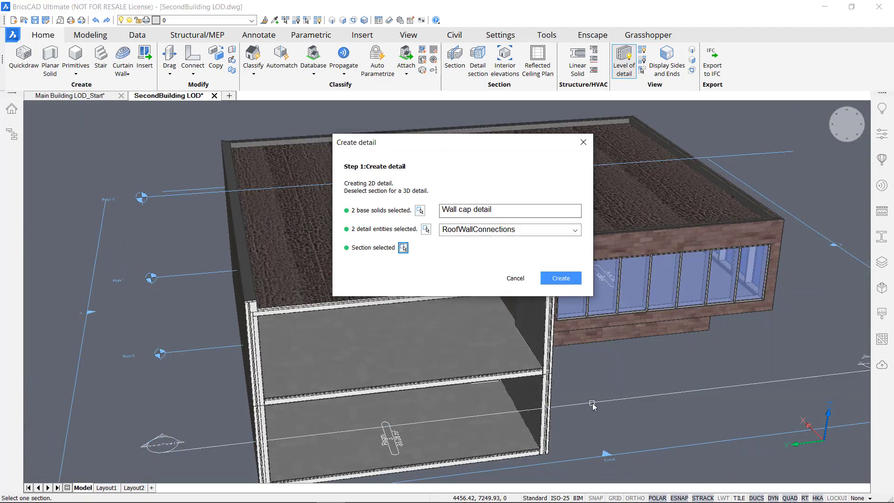
left_click(561, 279)
scroll(560, 281, "up", 4)
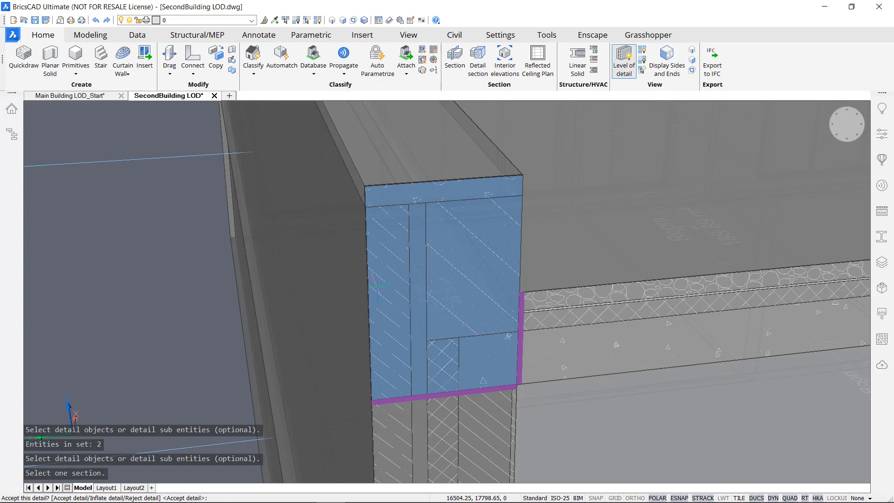
key("Return")
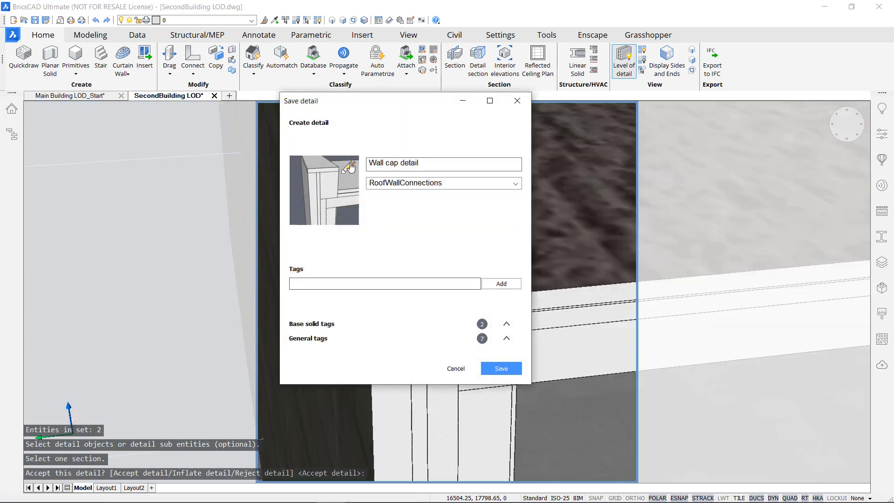
Step: Set the detail thumbnail to a frontal view of the wall section
left_click(350, 167)
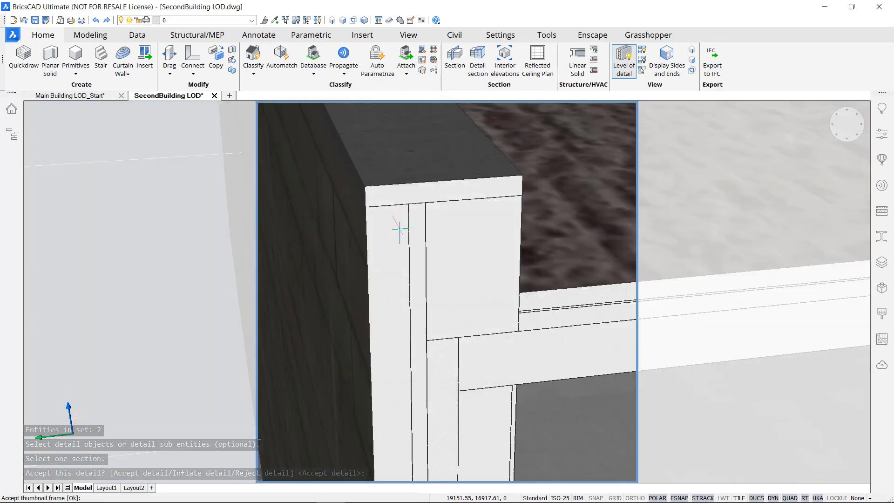
middle_click_drag(427, 308, 408, 289, "shift")
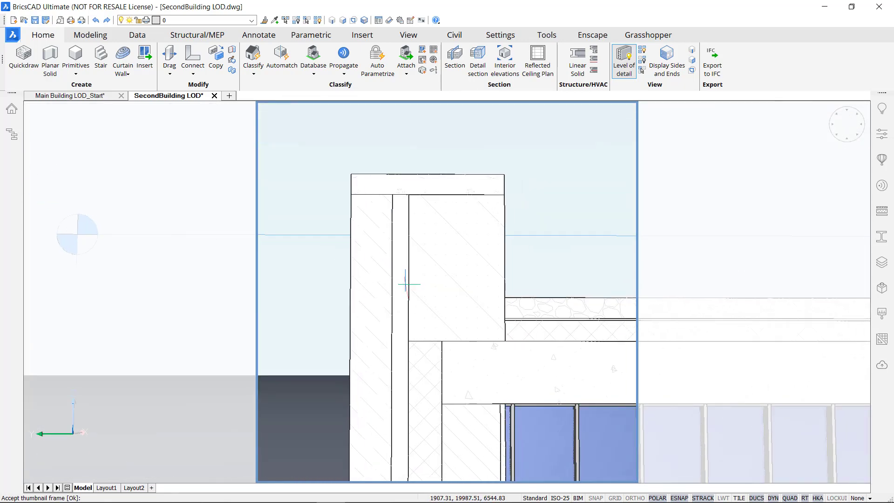
key("Return")
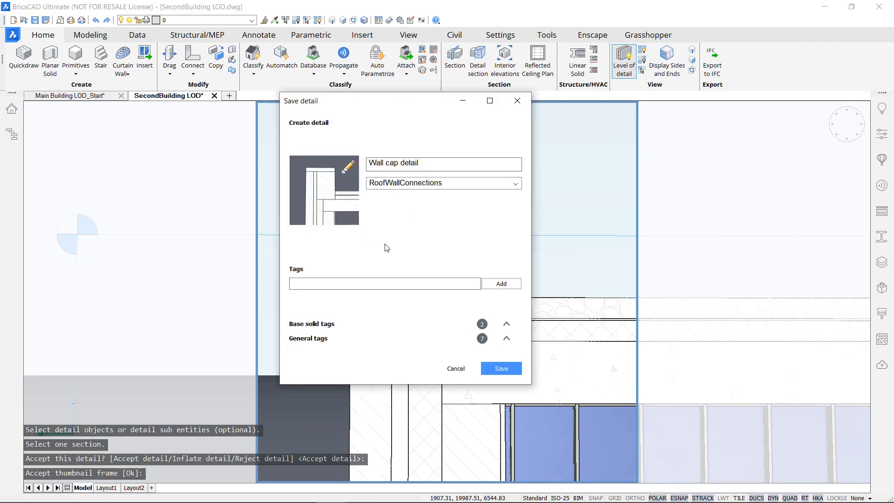
Step: Add the custom tag 'wall cap' and save the detail
left_click(389, 284)
type("wall")
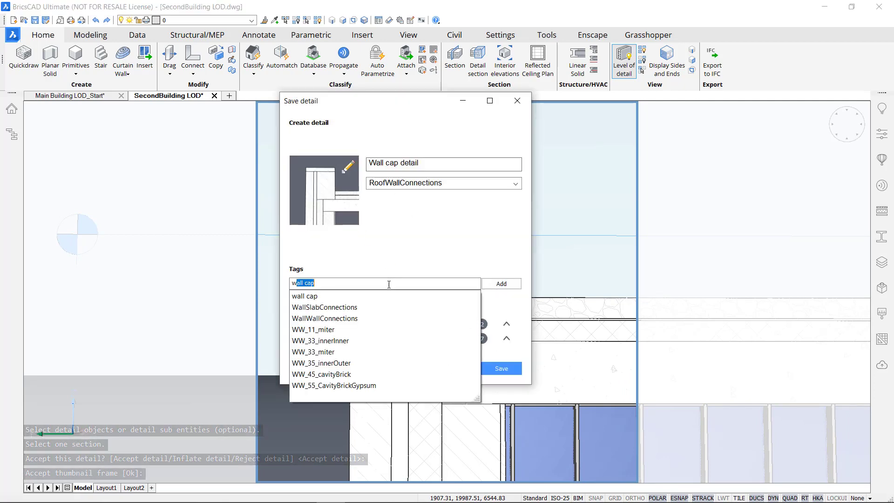
type(" cap")
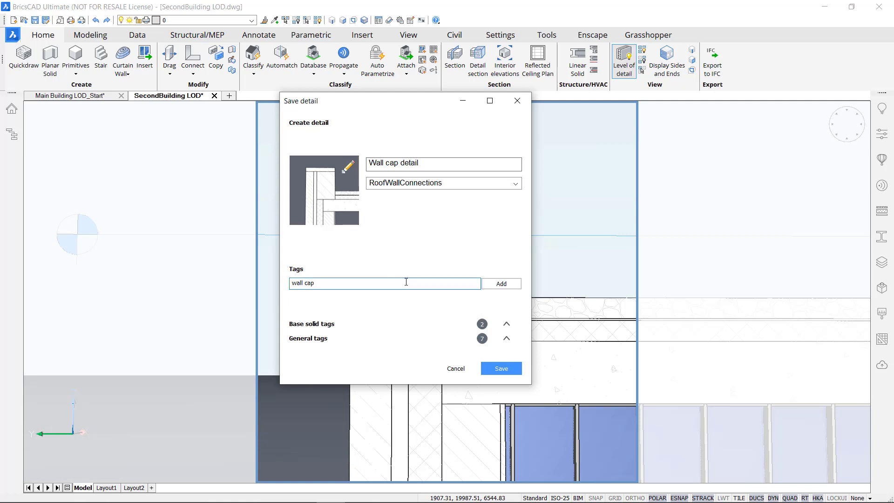
left_click(497, 290)
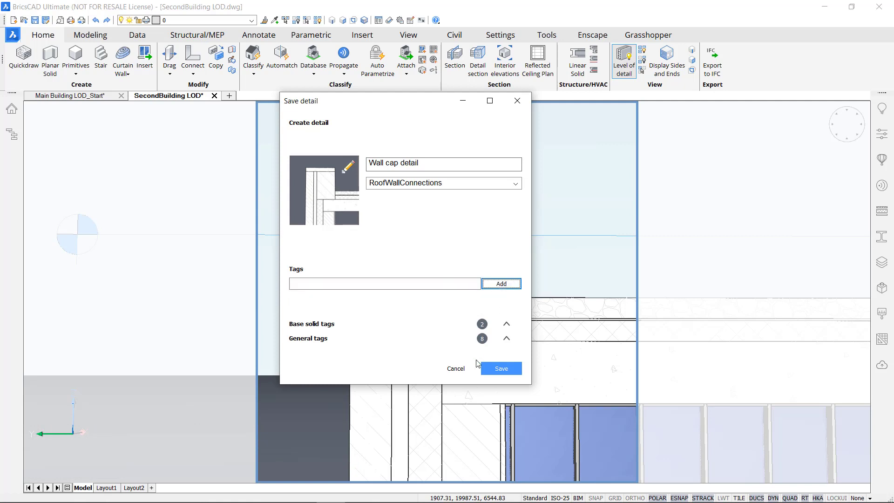
left_click(507, 339)
scroll(482, 338, "down", 1)
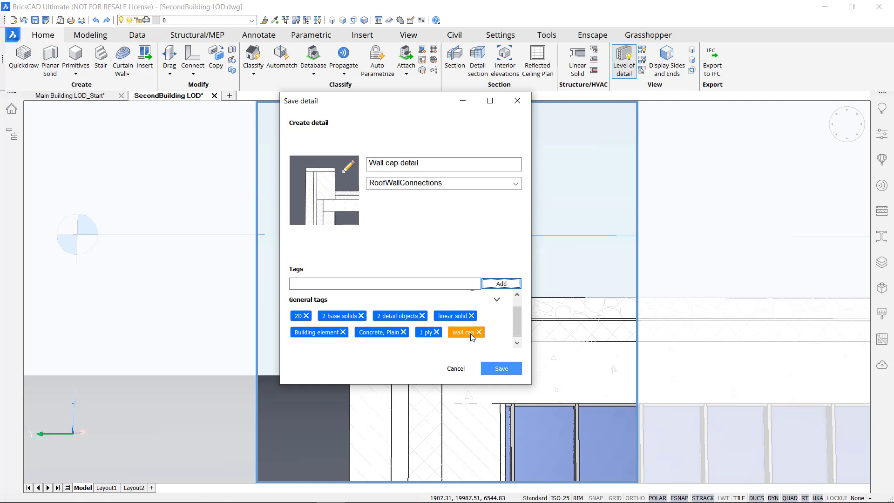
left_click(509, 365)
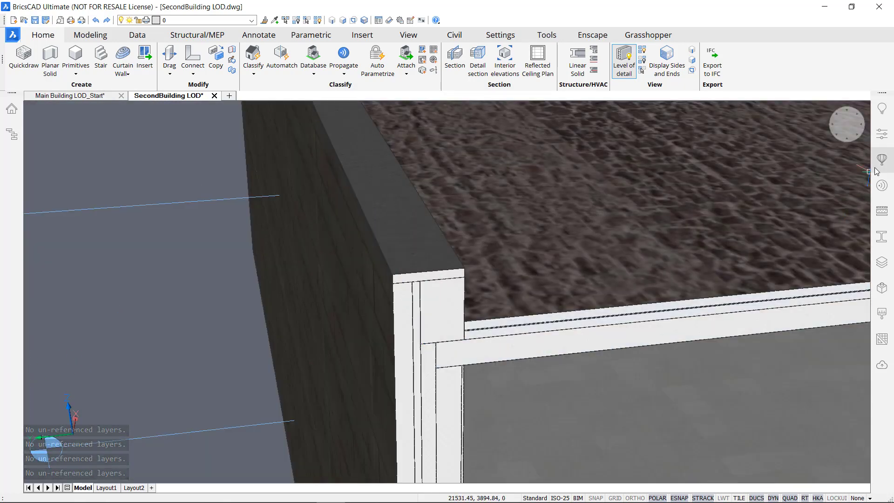
Step: In the Details library, clear both Wall tag filters and open Wall cap detail from RoofWallConnections
left_click(882, 186)
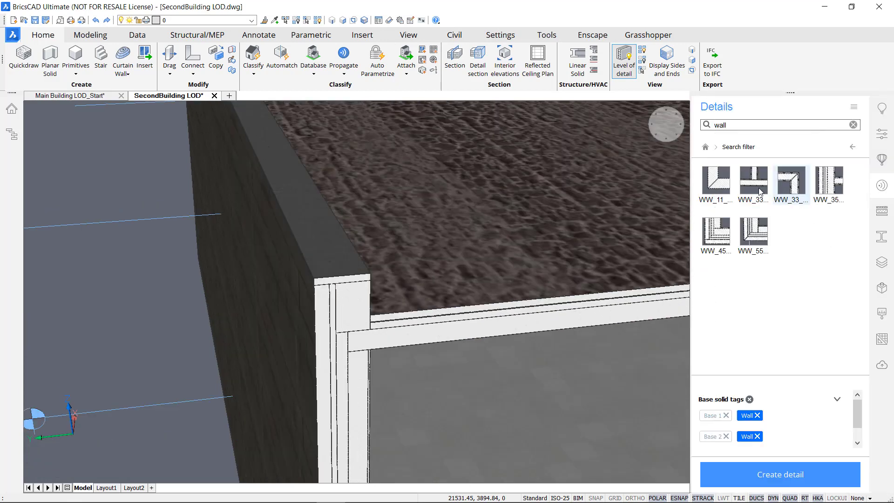
left_click(757, 436)
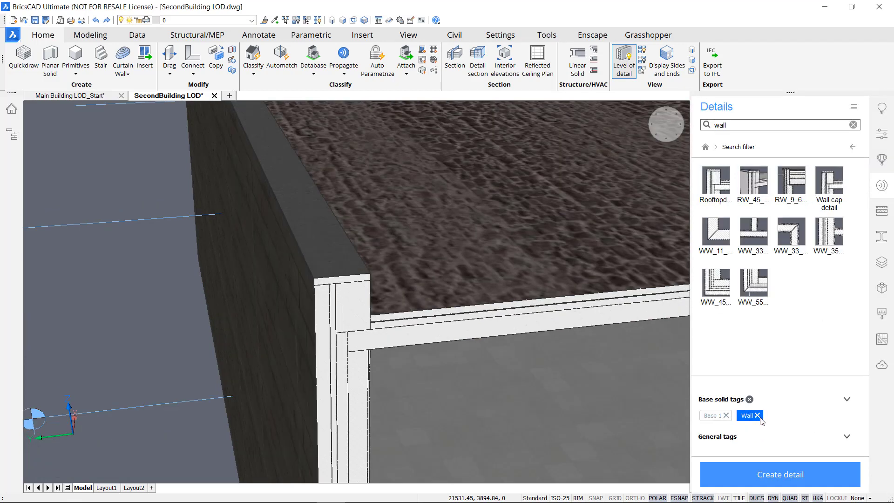
left_click(757, 415)
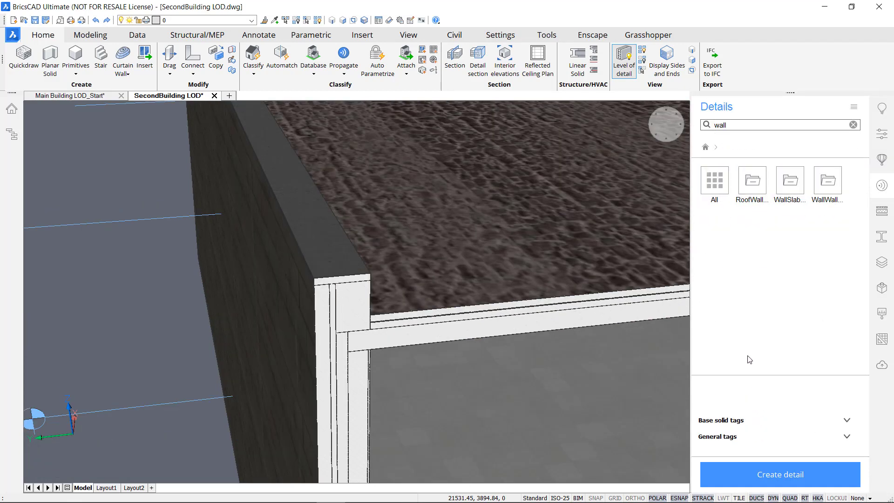
left_click(753, 182)
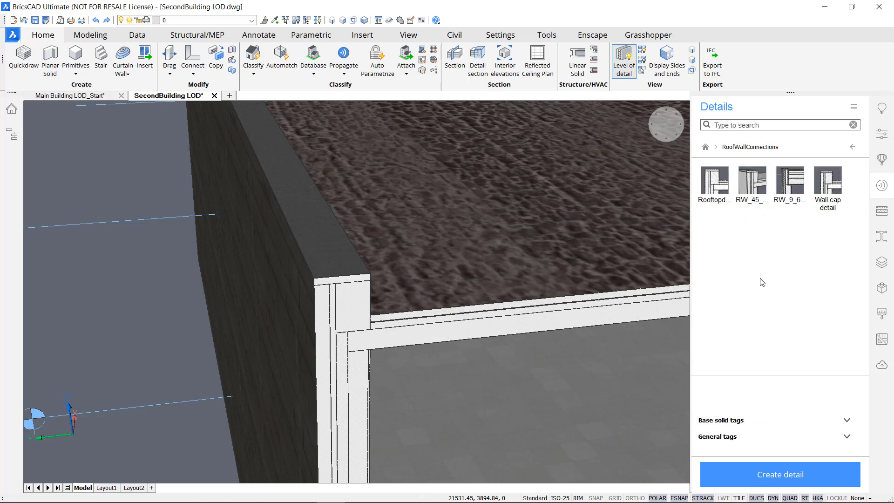
double_click(835, 187)
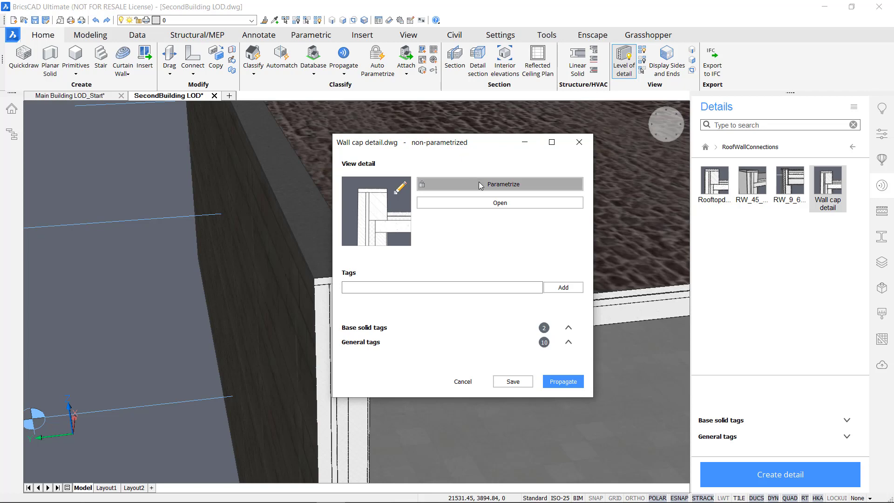
Step: Parametrize the Wall cap detail, dismiss the XRC error, and frame the wall section
left_click(537, 186)
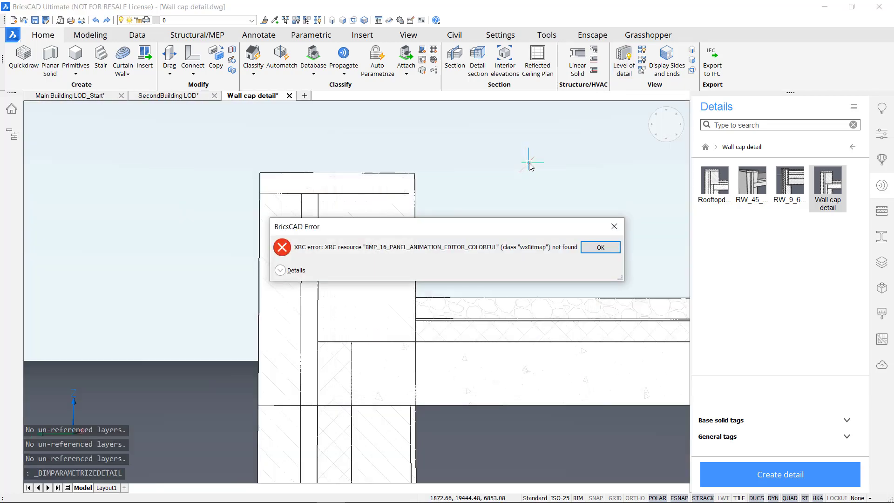
left_click(599, 248)
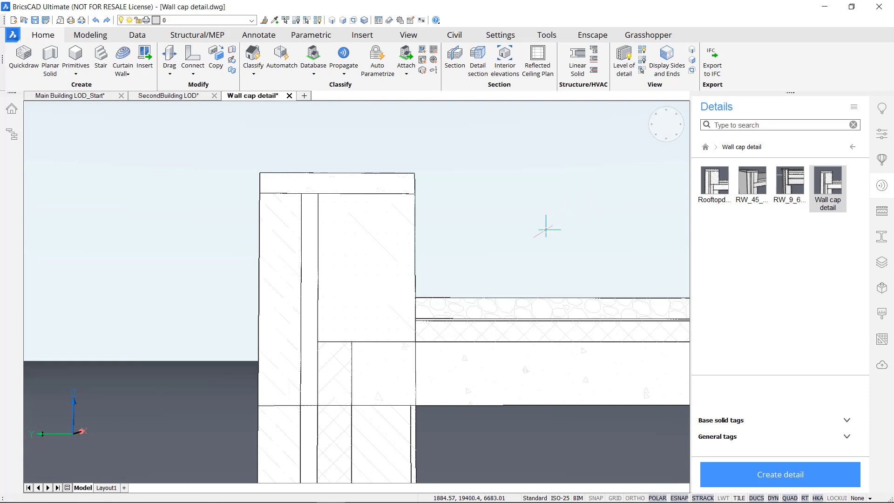
scroll(484, 226, "down", 3)
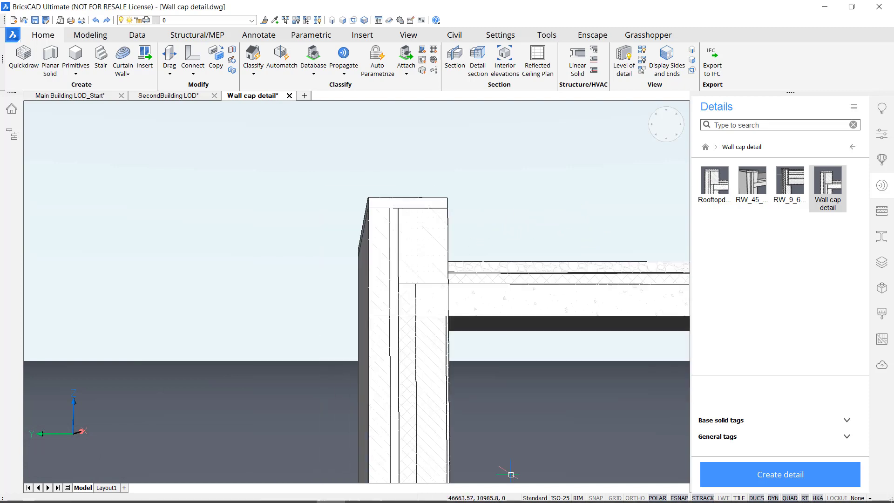
middle_click_drag(536, 175, 470, 223)
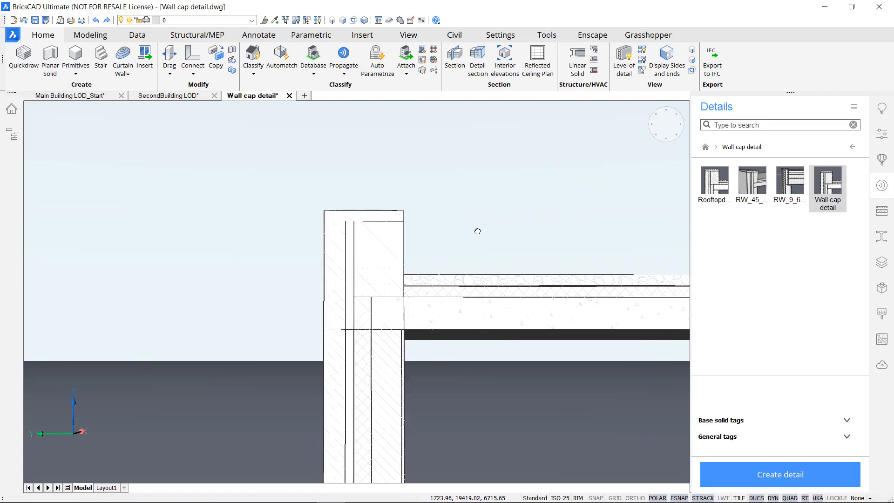
Step: Show the detail's parameters and constraints in the Mechanical Browser, including Thickness_Ply3_Roof_32
left_click(883, 291)
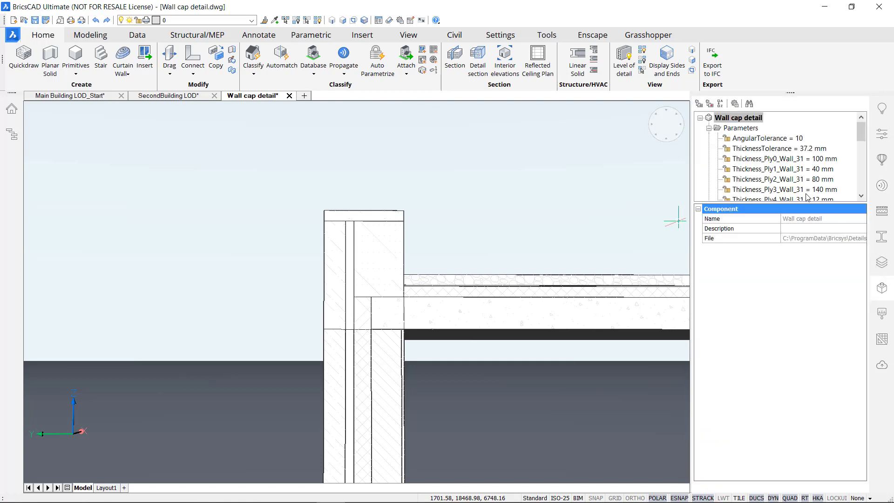
left_click_drag(796, 201, 810, 303)
scroll(475, 321, "up", 2)
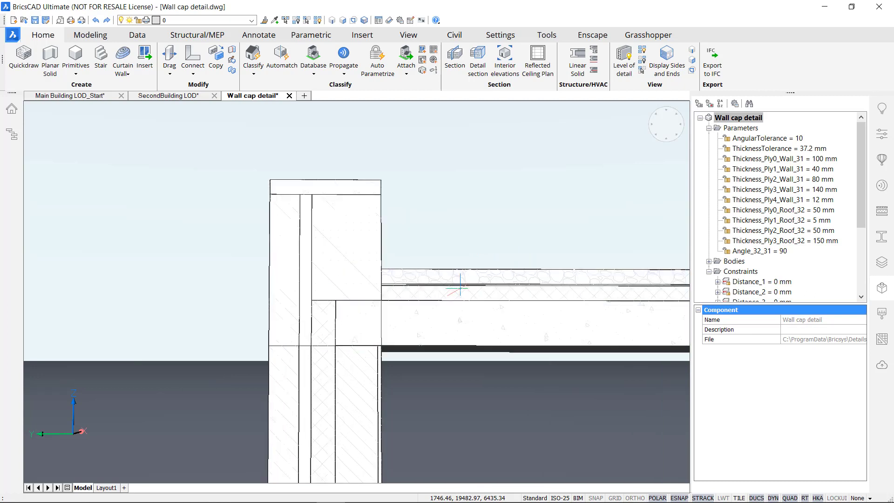
mouse_move(449, 225)
middle_mouse_down()
mouse_move(447, 216)
mouse_move(439, 227)
middle_mouse_up()
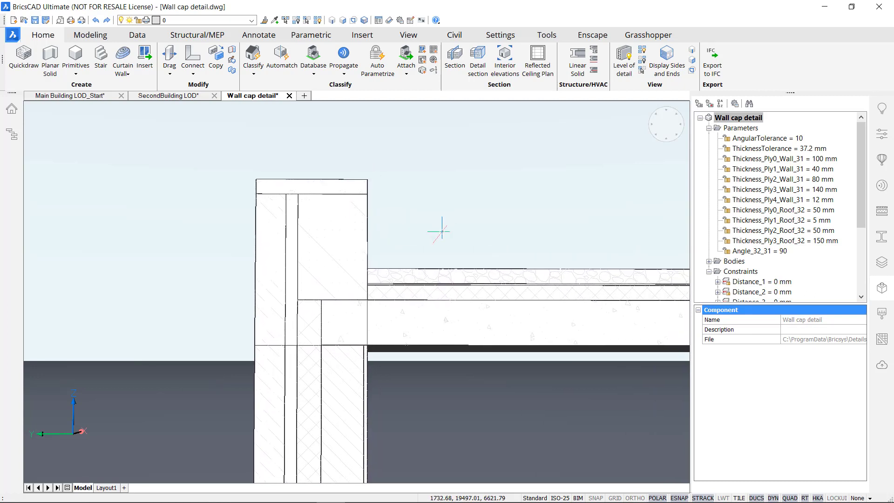
left_click(769, 241)
right_click(770, 241)
left_click(780, 255)
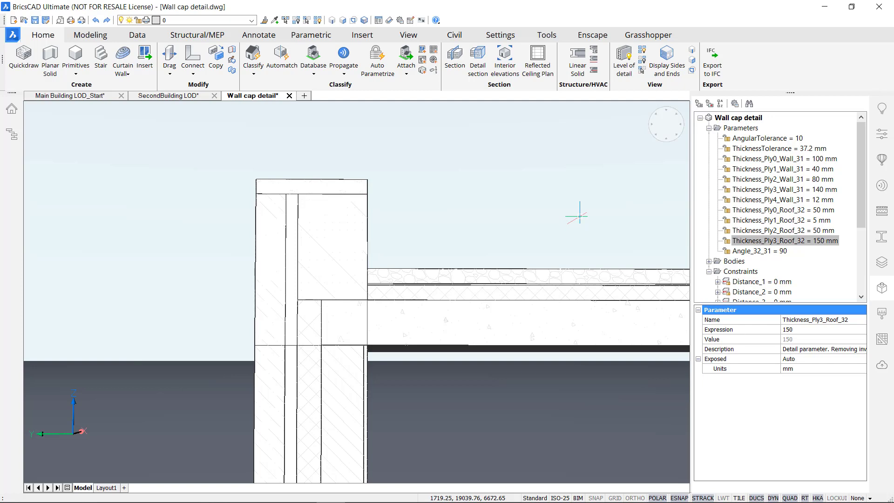
Step: Animate Angle_32_31 to preview the wall tilting, then stop the animation
right_click(752, 253)
left_click(773, 265)
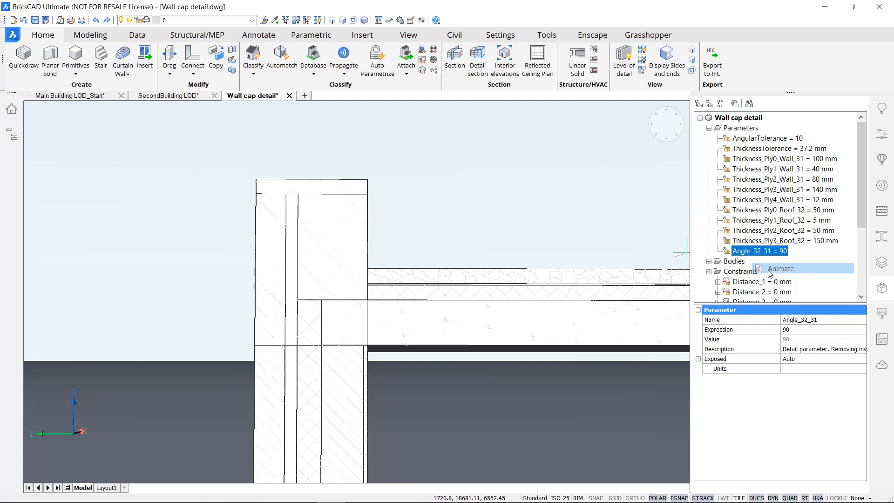
left_click(590, 229)
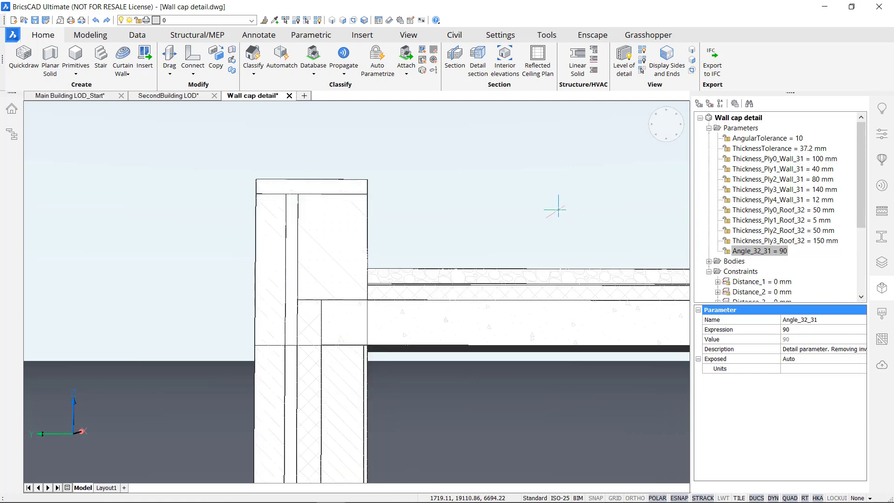
Step: Enable face selection and animate the Angle_32_31 wall tilt again
middle_click_drag(511, 196, 419, 195, "shift")
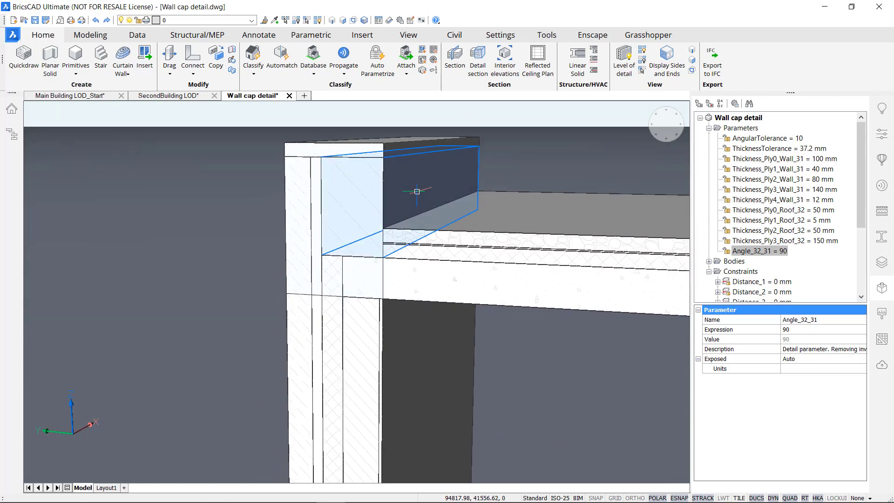
mouse_move(420, 173)
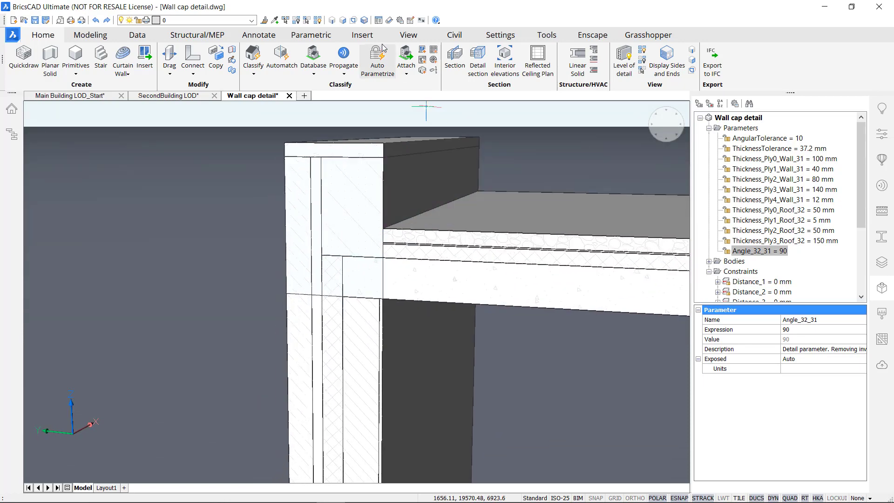
left_click(342, 21)
scroll(403, 147, "up", 3)
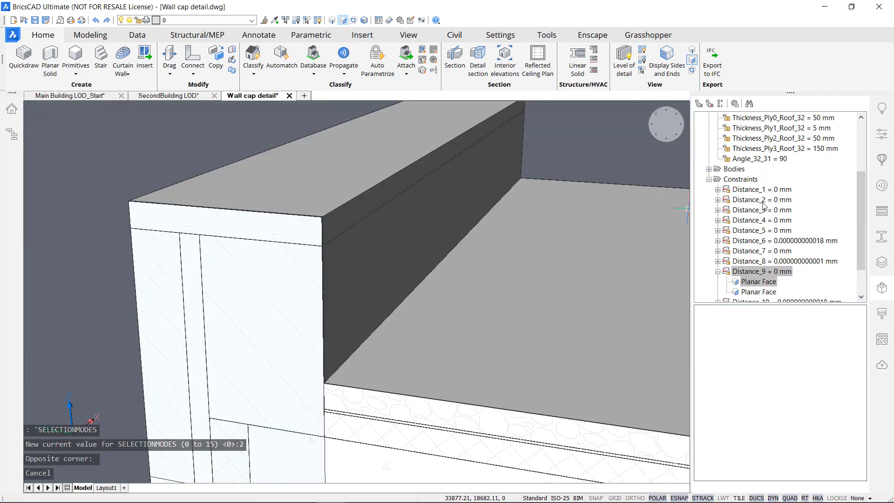
right_click(759, 156)
left_click(769, 171)
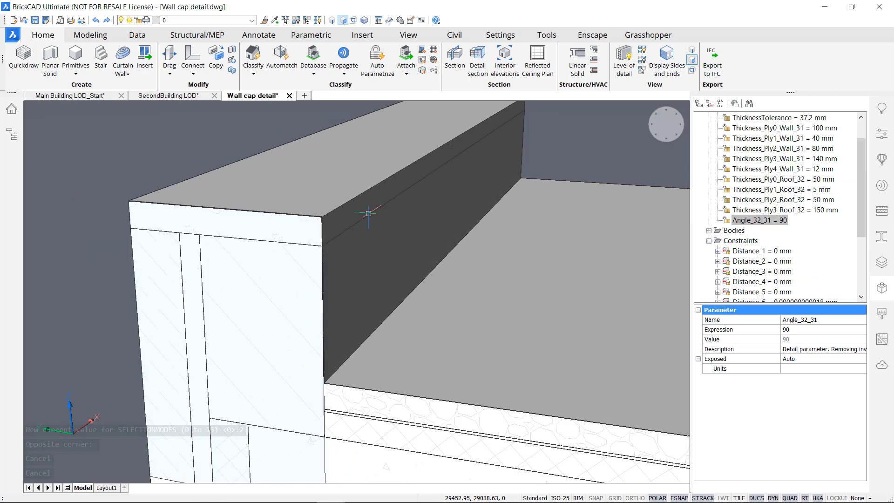
Step: Make the cap's inner face coincident with the wall face, then inspect Coincident_14's two faces
mouse_move(359, 213)
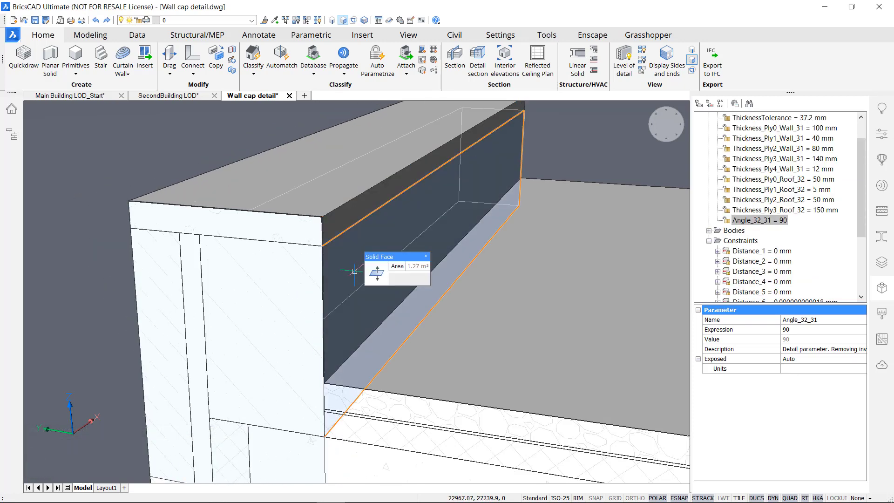
left_click(357, 255)
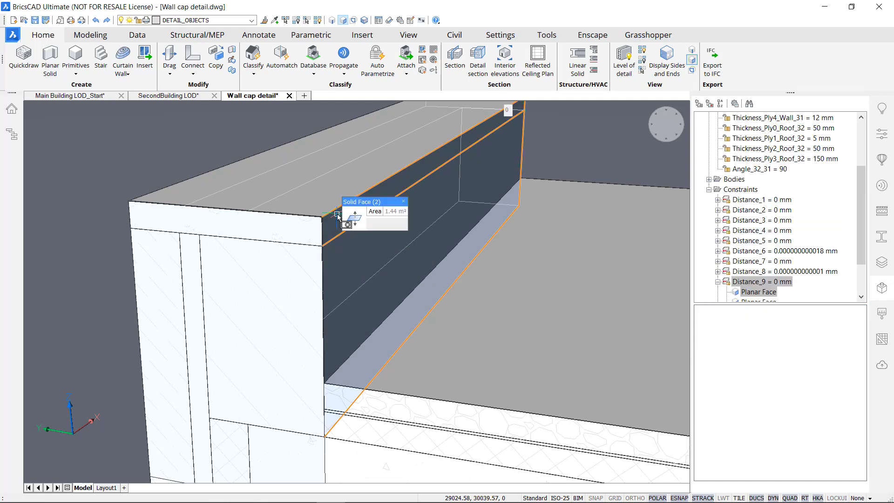
mouse_move(355, 218)
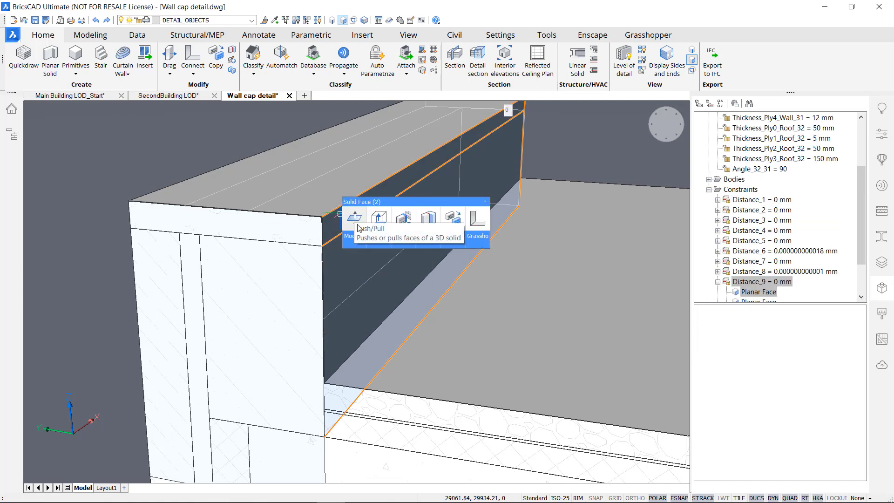
mouse_move(438, 238)
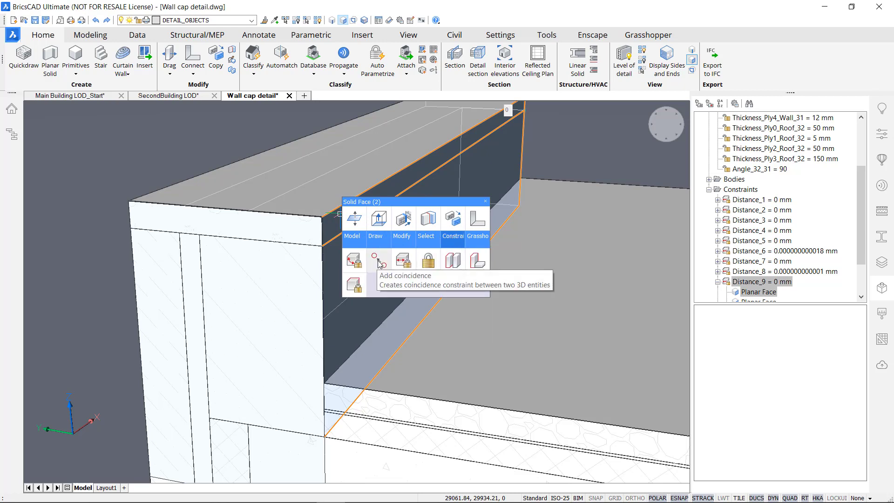
left_click(379, 262)
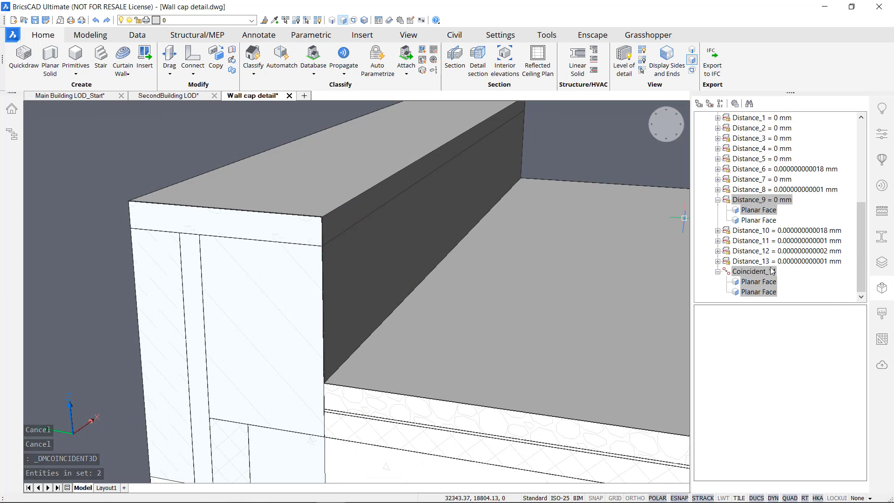
left_click(748, 282)
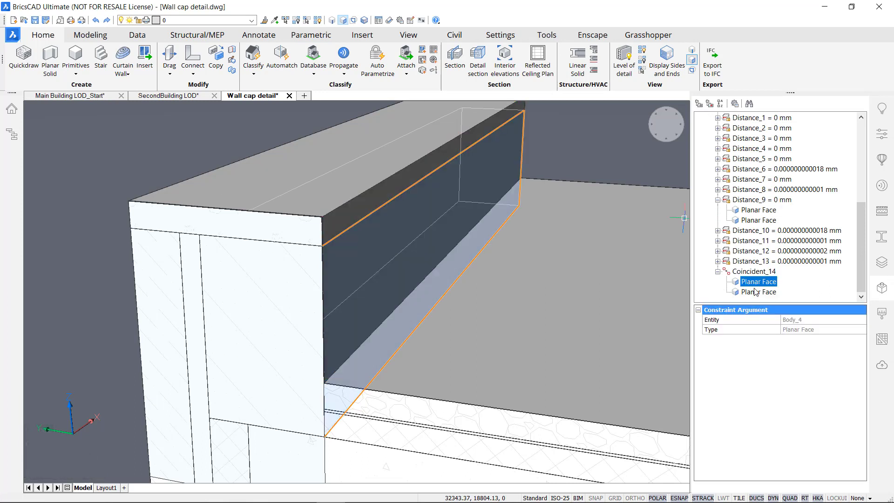
left_click(756, 292)
Step: Add a 50 mm distance constraint (Distance_15) between the cap's top face and another cap face
left_click_drag(863, 266, 856, 184)
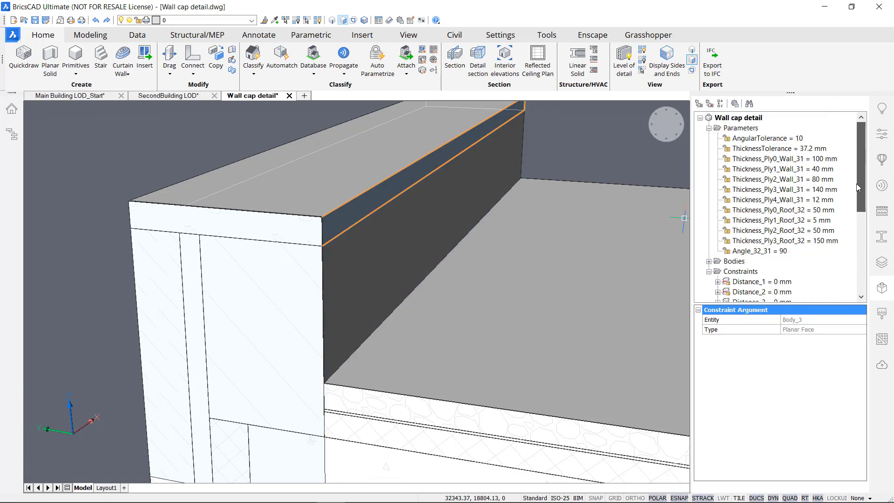
left_click(142, 164)
key("Escape")
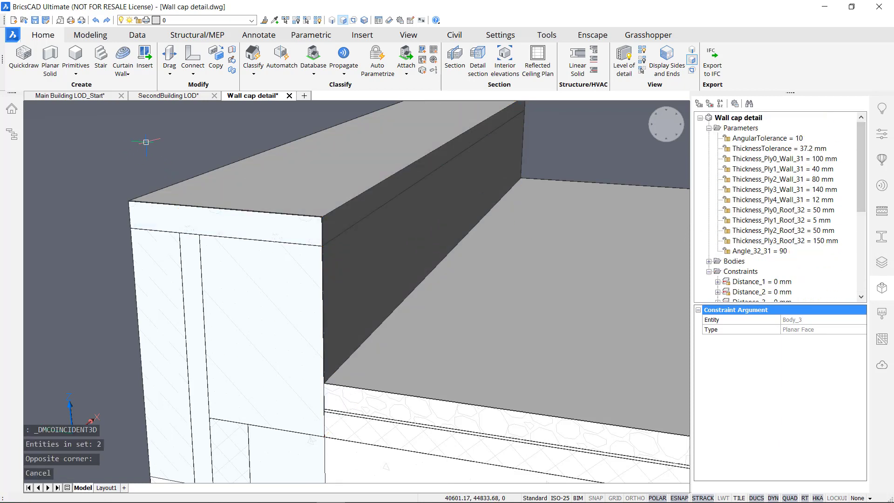
left_click(312, 173)
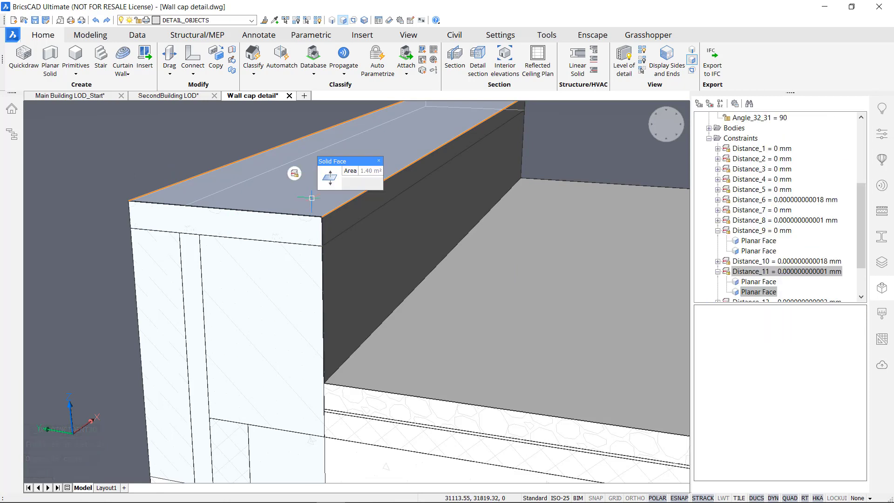
left_click(302, 227)
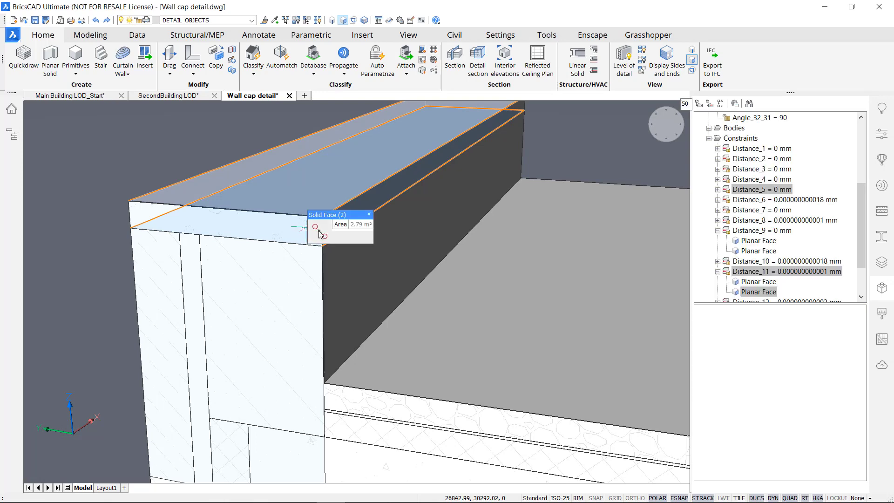
left_click(389, 234)
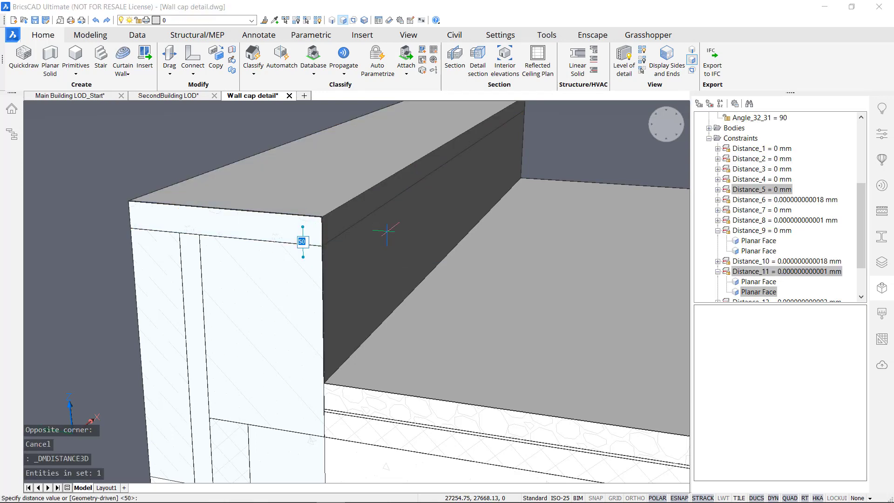
key("Return")
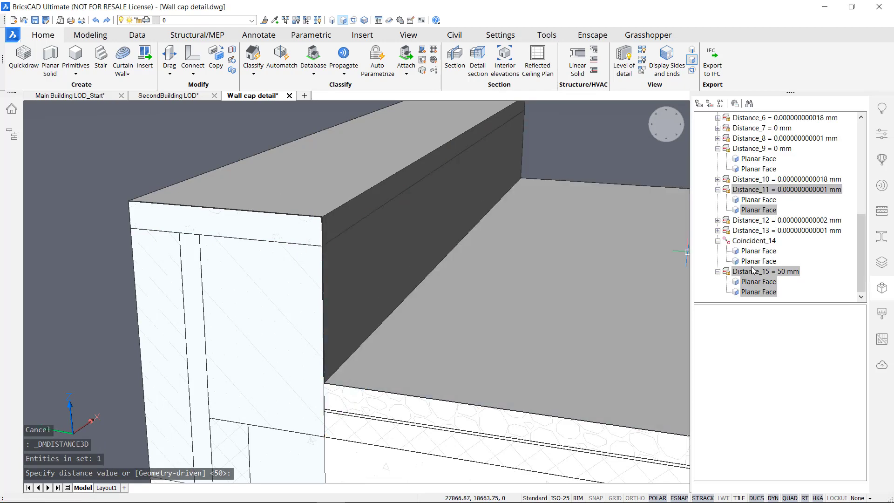
left_click(752, 265)
left_click(766, 272)
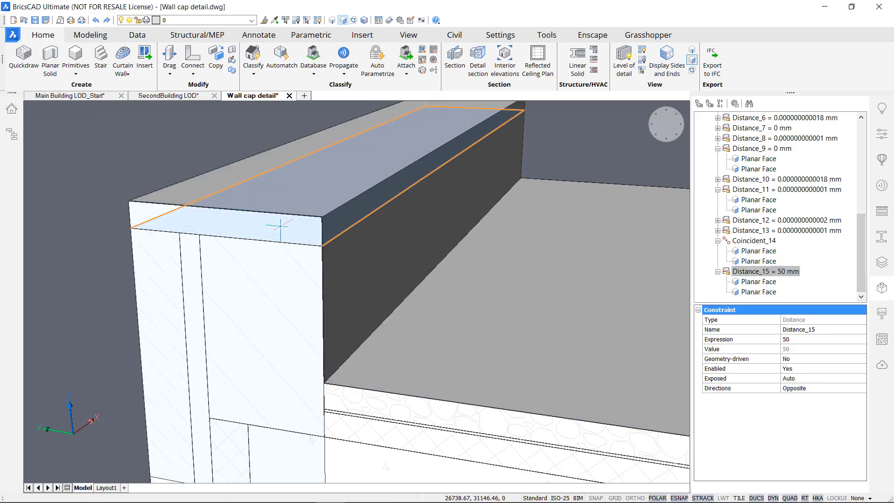
Step: Add a 355 mm distance constraint (Distance_16) between the cap's top face and a parallel face
mouse_move(276, 234)
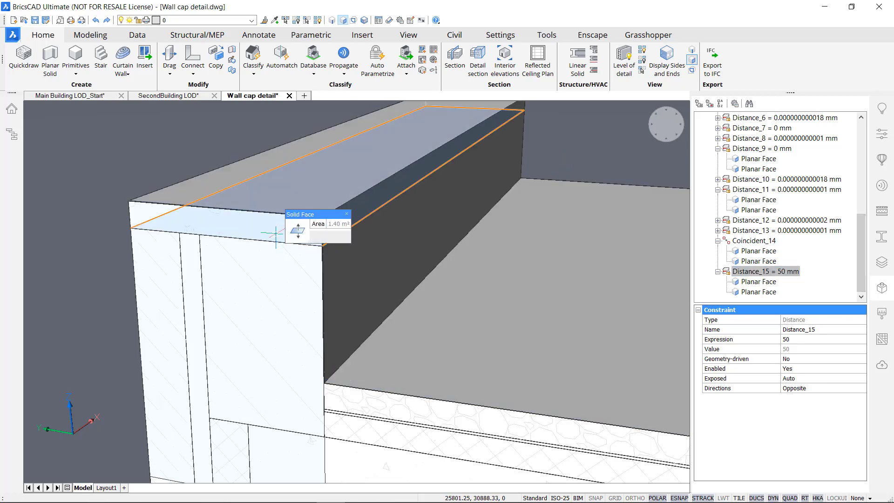
key("Tab")
key("Tab")
key("Tab")
key("Tab")
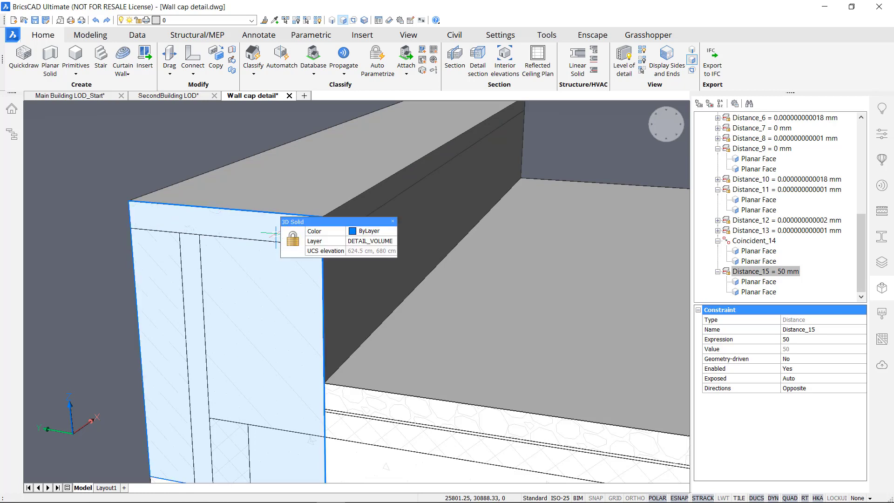
key("Tab")
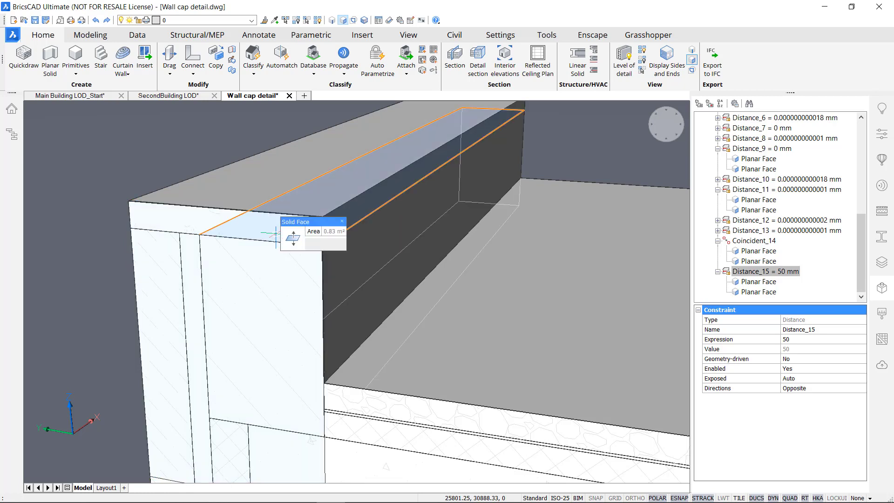
left_click(276, 234)
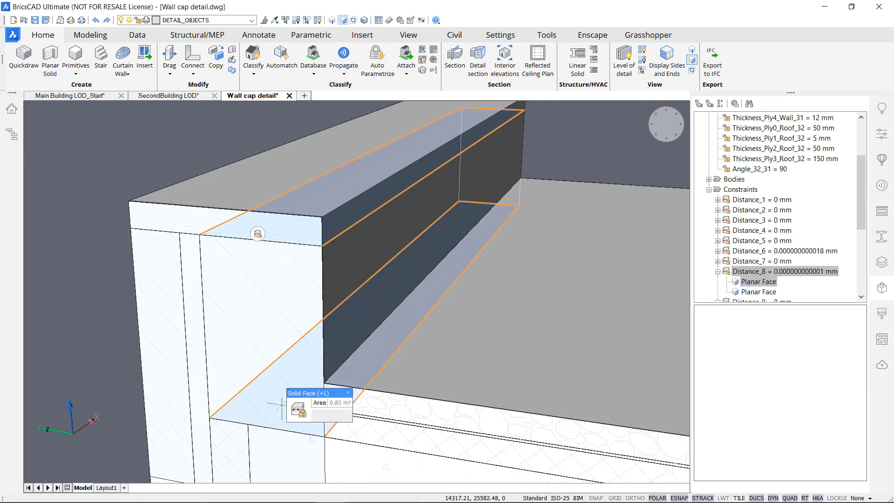
mouse_move(297, 410)
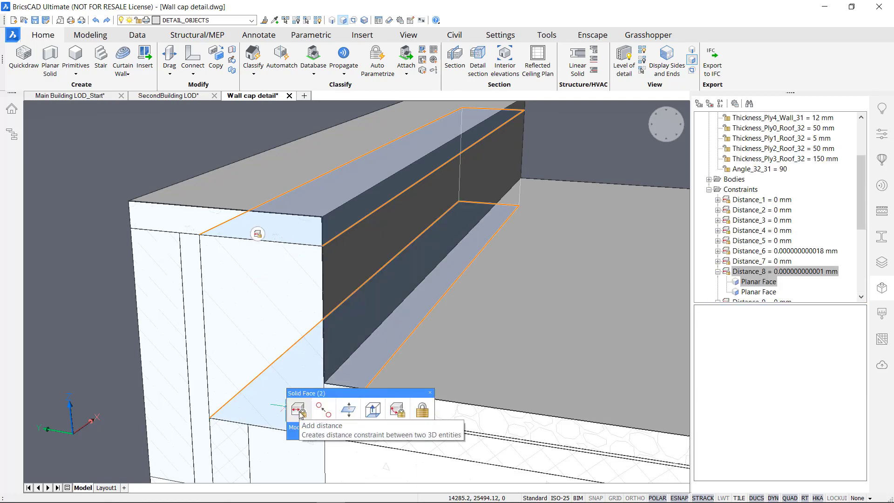
left_click(298, 409)
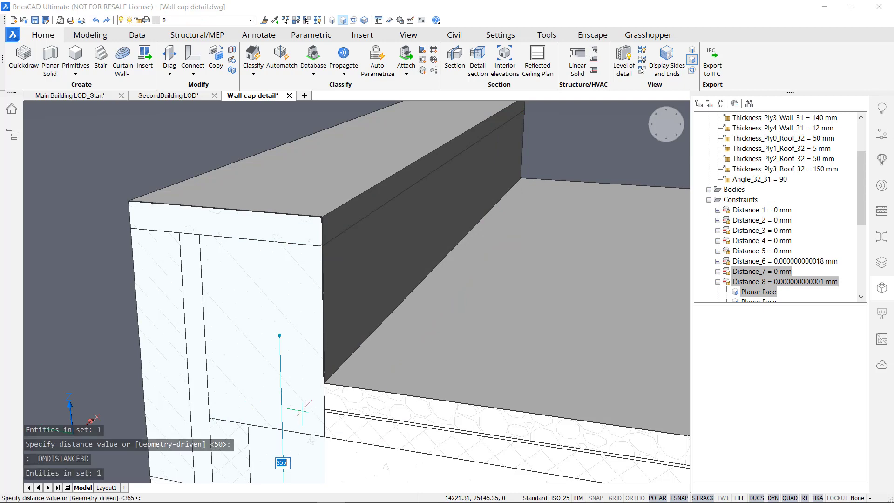
key("Return")
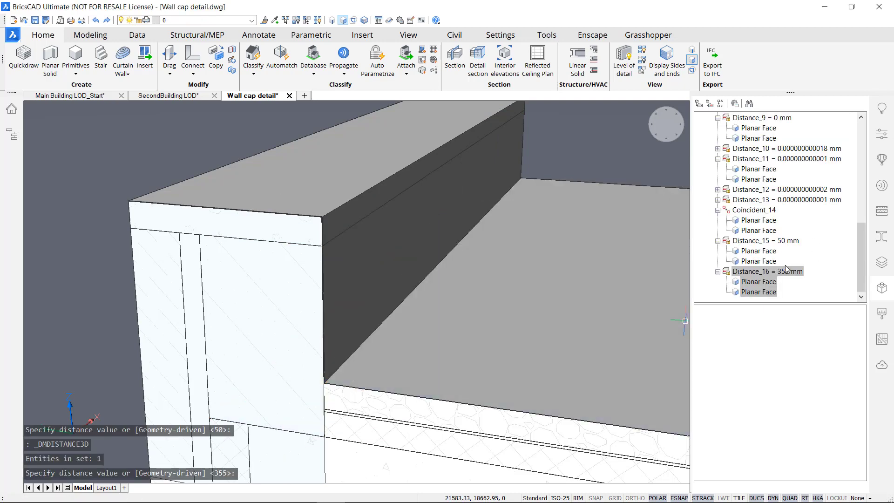
left_click(785, 271)
left_click(784, 242)
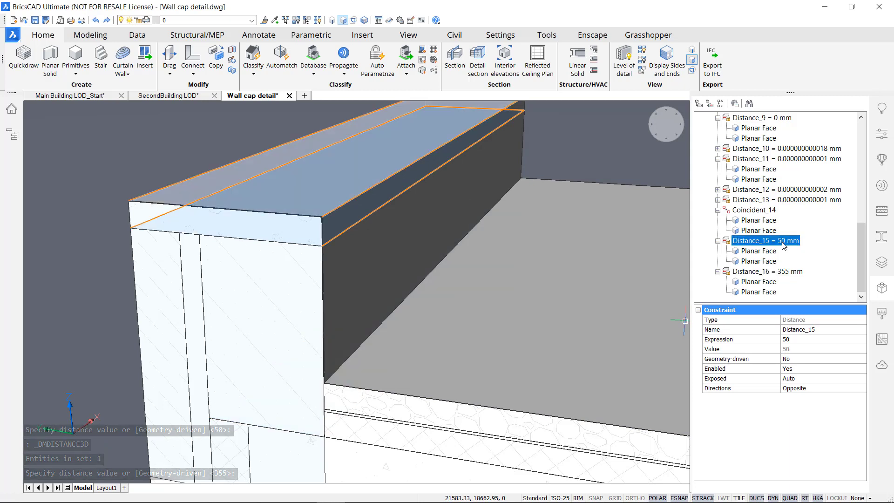
Step: Animate the Angle_32_31 parameter to test the constrained wall cap
scroll(784, 231, "up", 10)
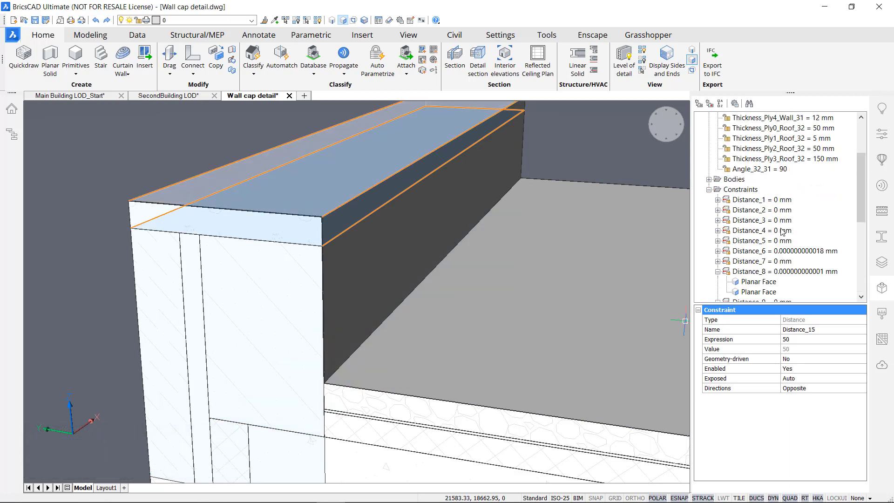
right_click(762, 251)
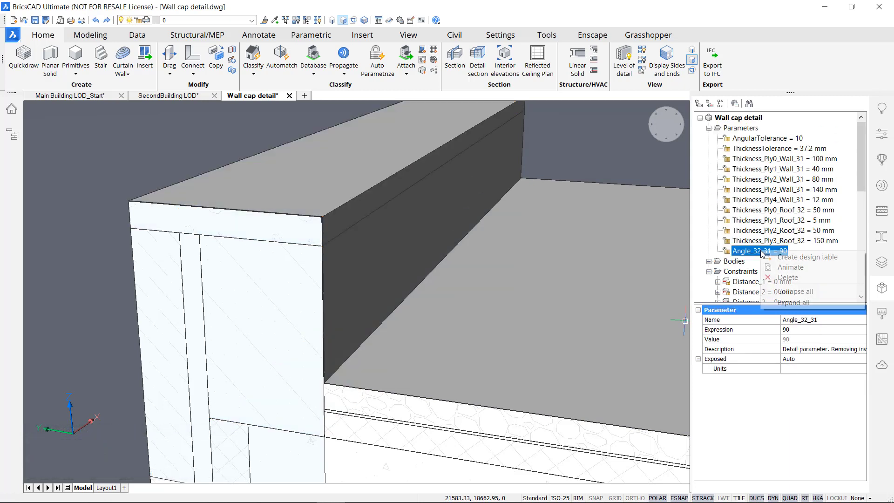
left_click(787, 268)
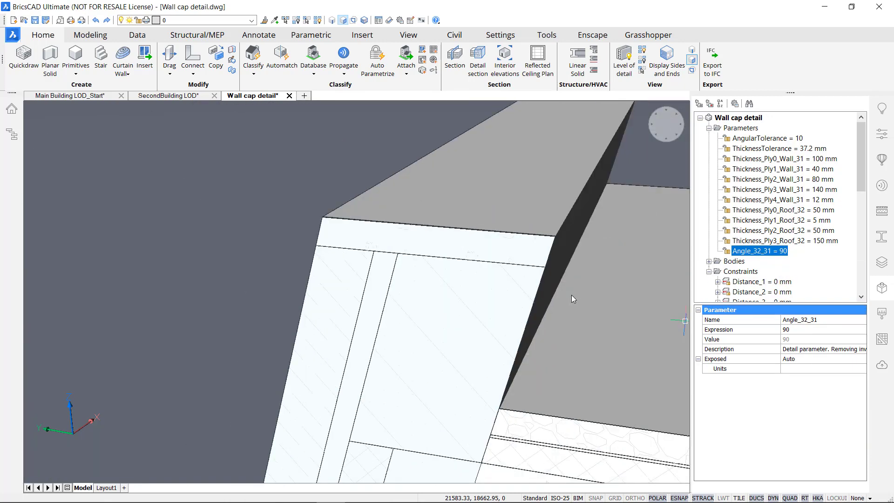
Step: Change ThicknessTolerance from 37.2 mm to 100 mm and save Wall cap detail.dwg
left_click(785, 147)
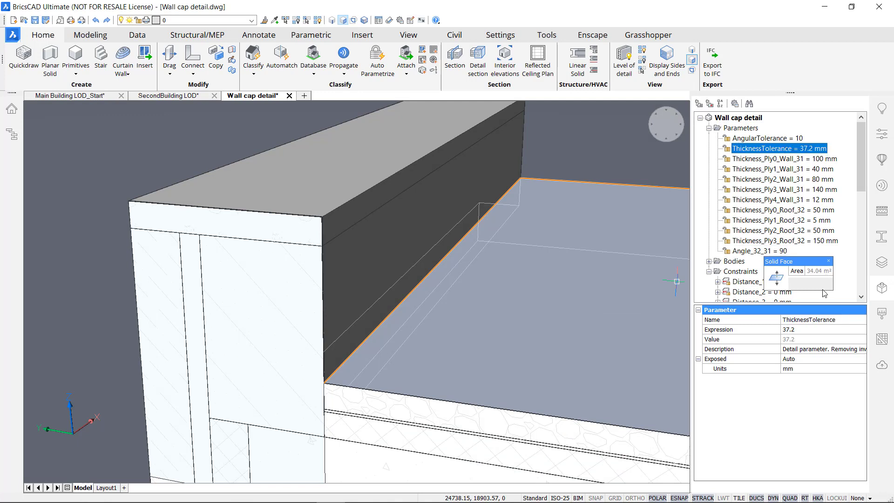
left_click(814, 328)
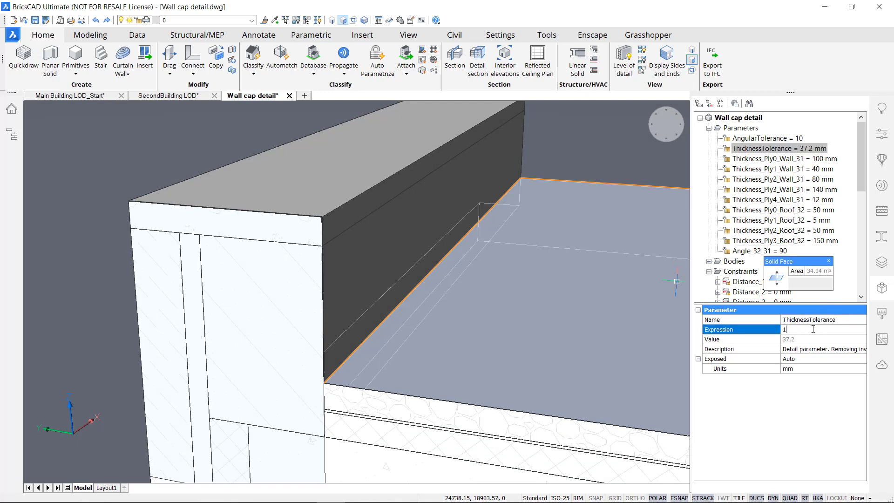
key("Return")
left_click(596, 144)
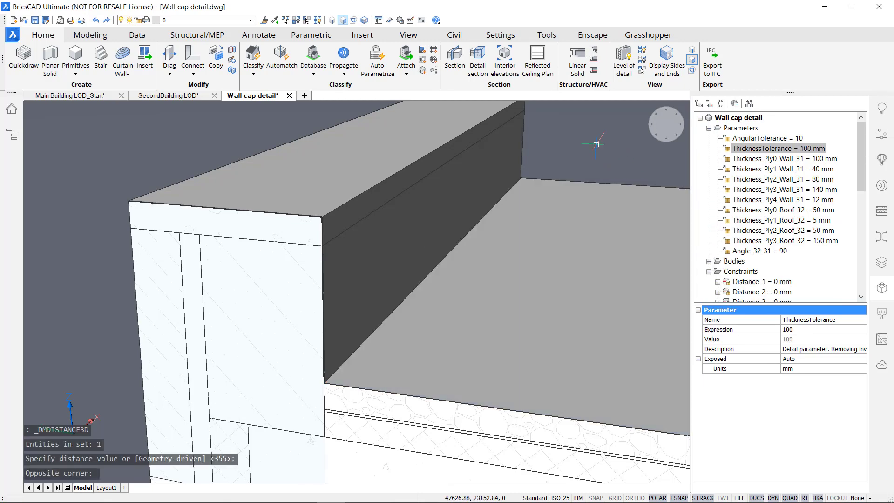
key("ctrl+s")
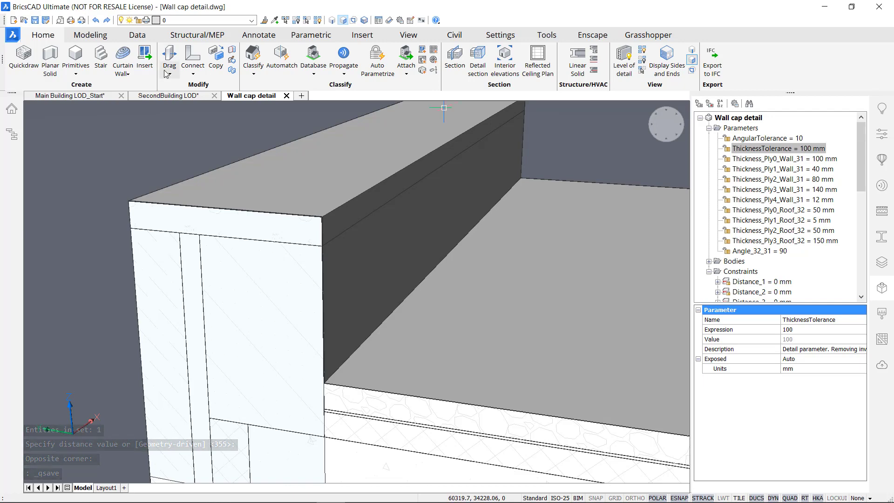
Step: Close Wall cap detail.dwg and switch to Main Building LOD_Start, orbiting slightly to show the building
left_click(286, 96)
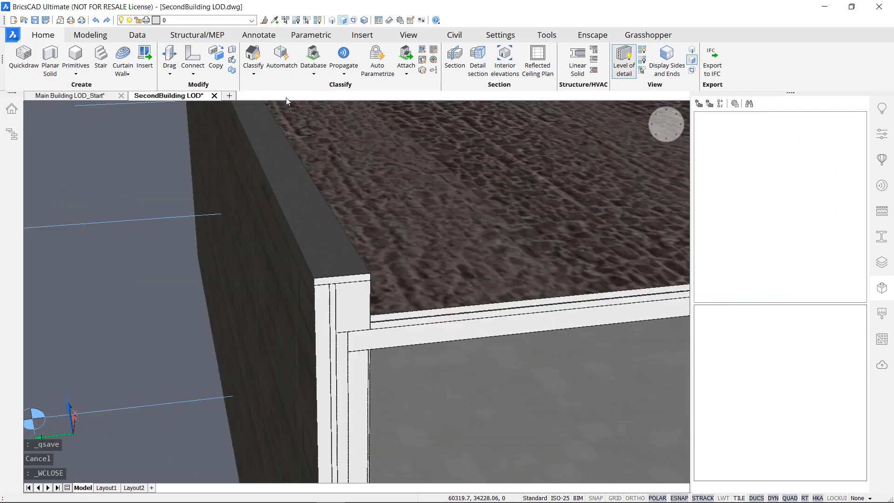
left_click(111, 187)
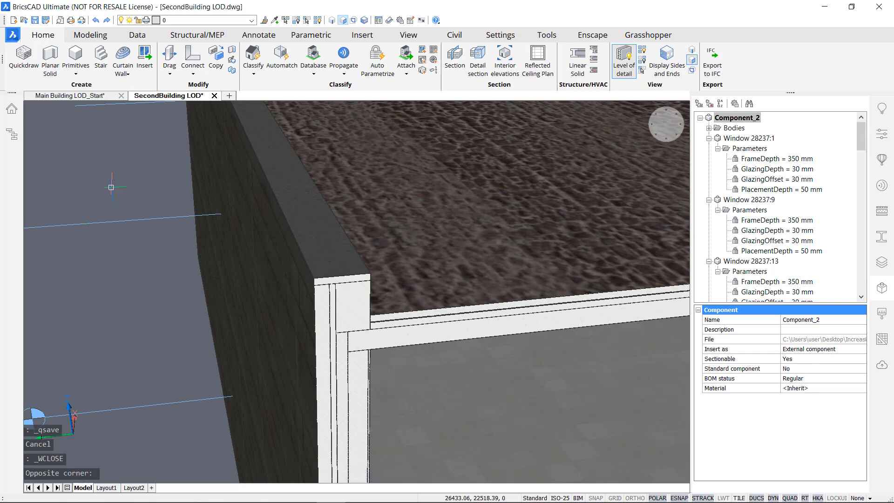
left_click(101, 96)
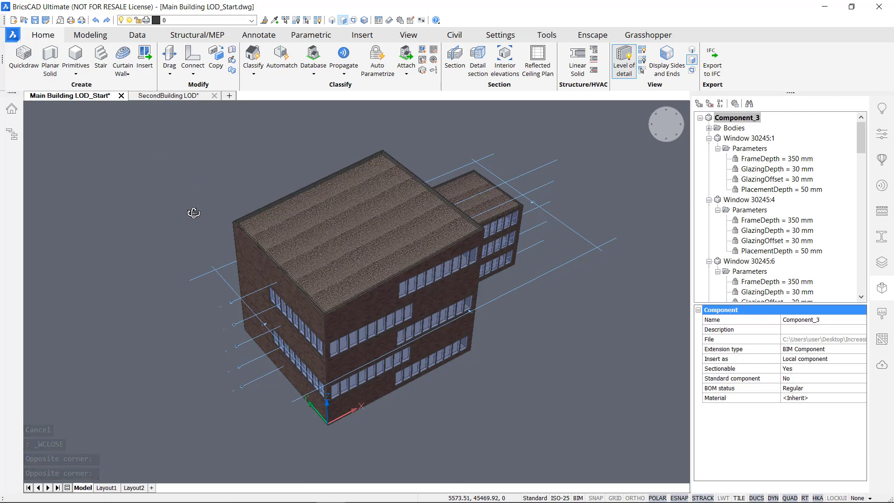
middle_click_drag(194, 212, 183, 191, "shift")
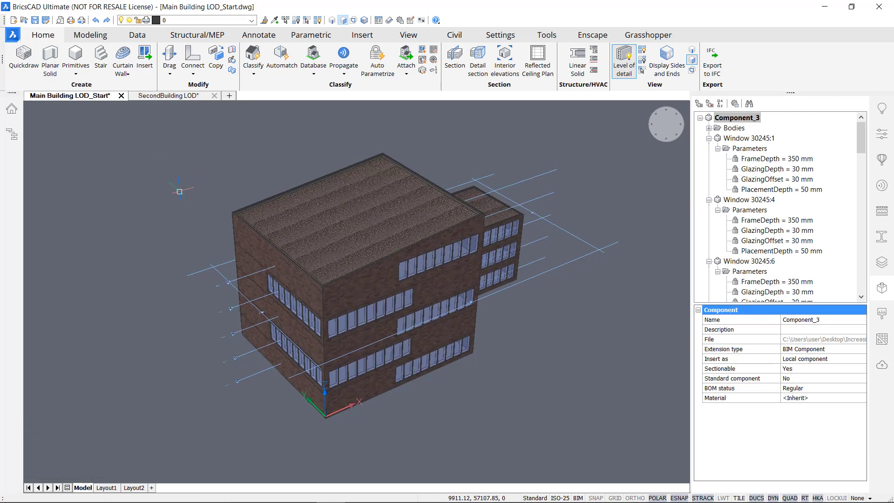
Step: Propagate the Wall cap detail from the Details library, applying all seven suggestions to Main Building LOD_Start
left_click(881, 186)
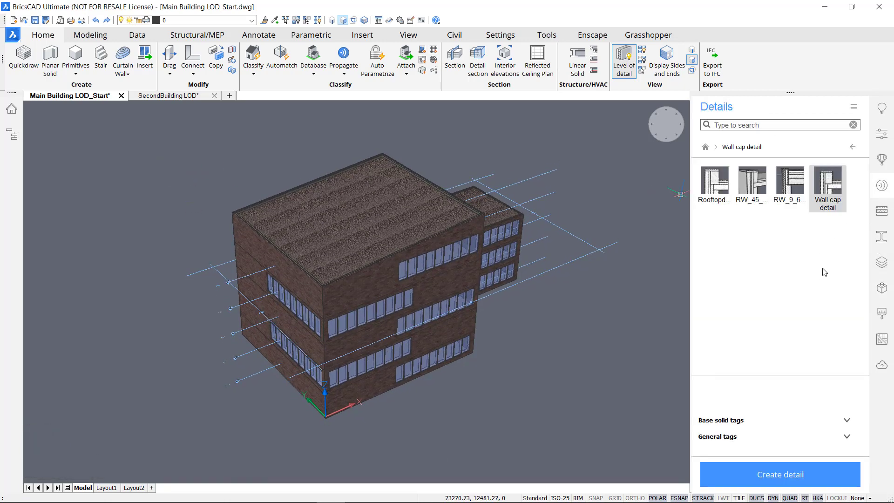
double_click(829, 186)
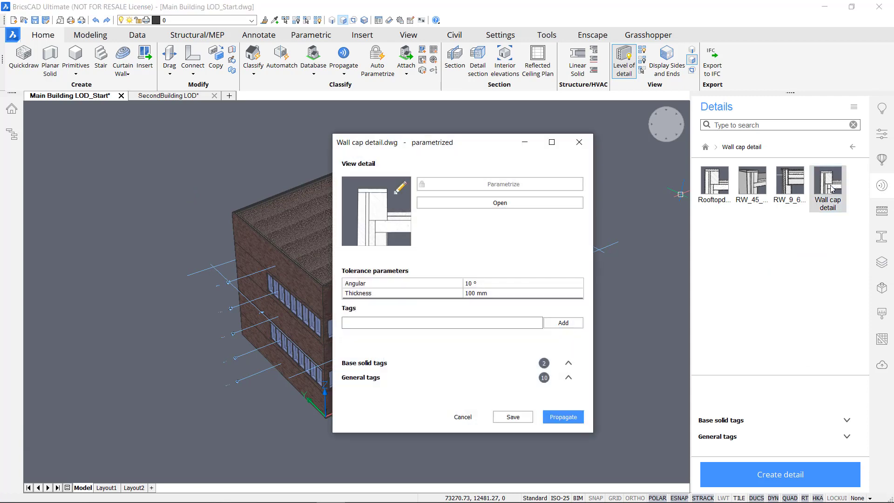
left_click(579, 142)
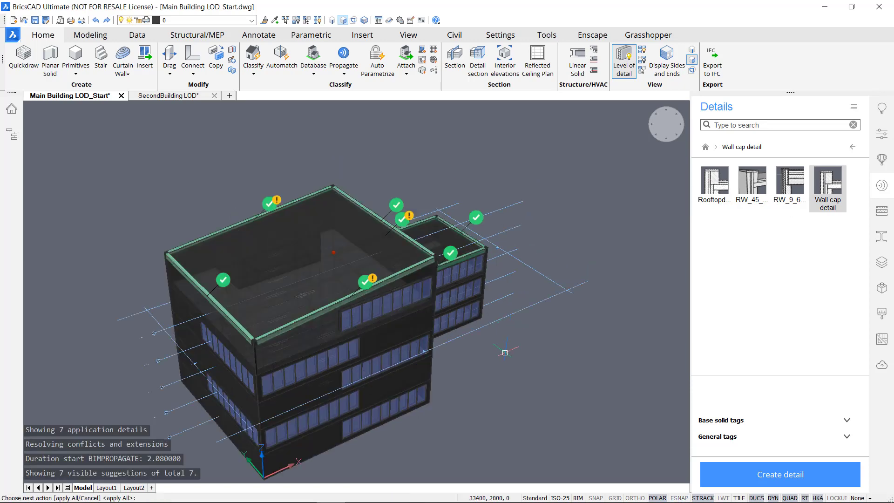
key("Return")
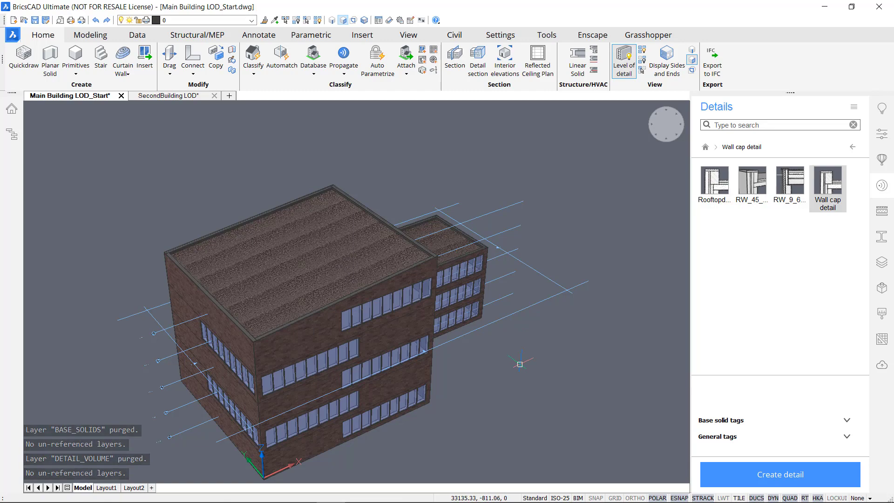
Step: Orbit and zoom around Main Building LOD_Start to inspect the new wall caps along its roof edges
middle_click_drag(317, 260, 230, 259, "shift")
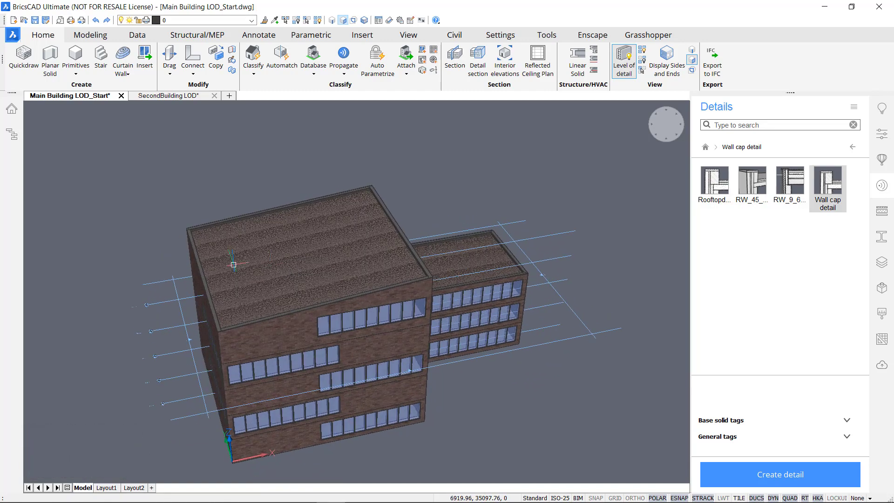
scroll(196, 236, "up", 8)
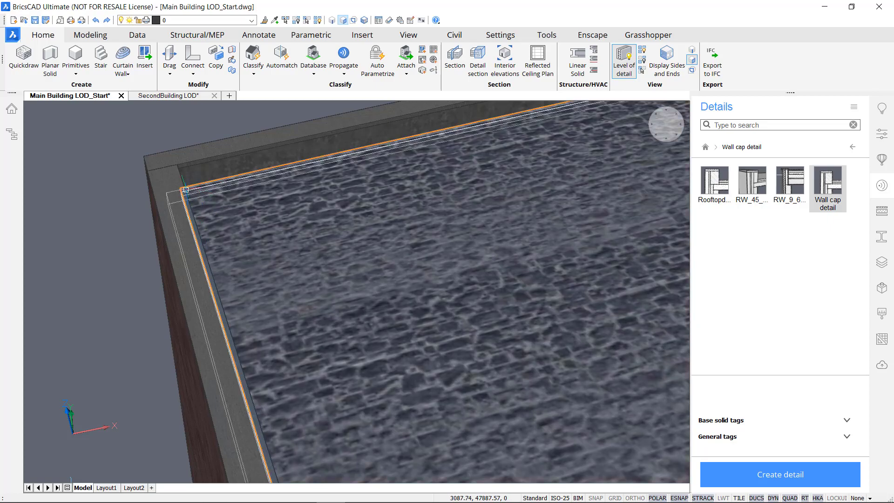
scroll(196, 163, "down", 3)
scroll(195, 164, "down", 5)
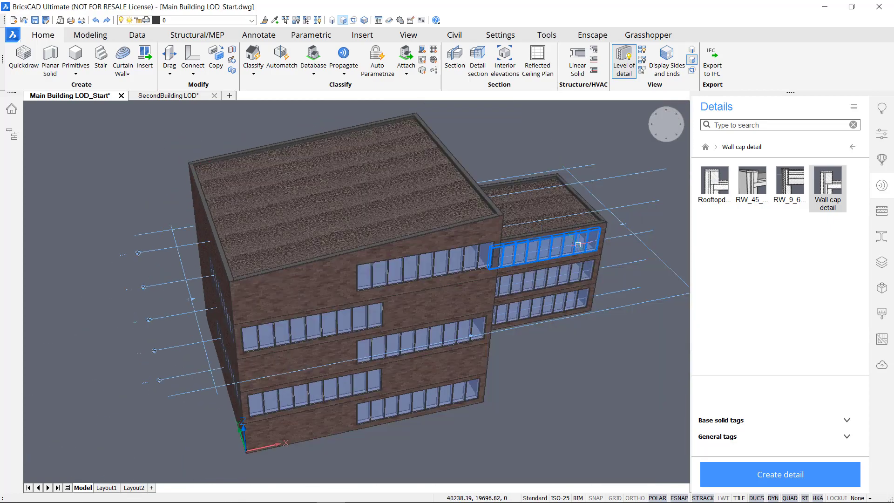
scroll(484, 200, "up", 5)
scroll(485, 227, "up", 3)
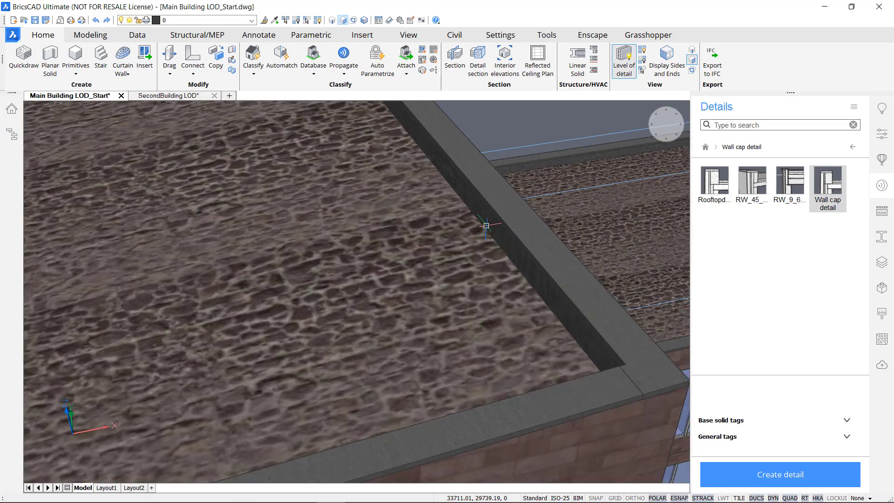
scroll(486, 222, "down", 8)
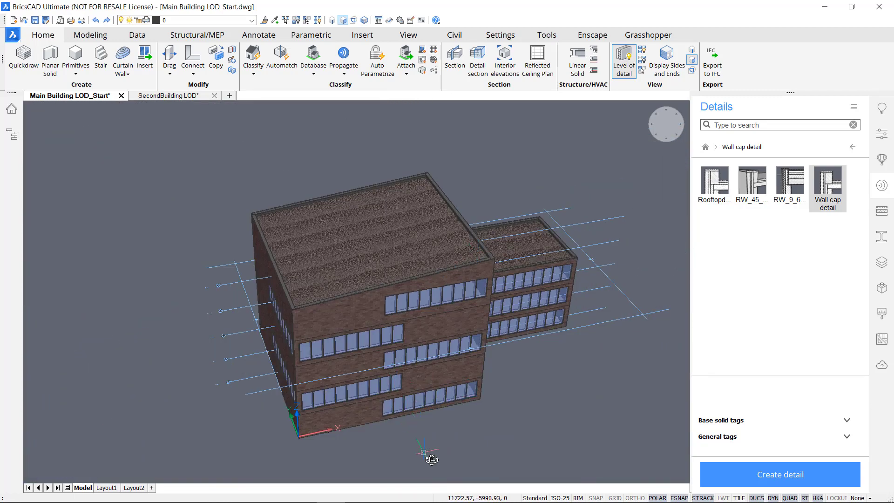
middle_click_drag(428, 458, 443, 455, "shift")
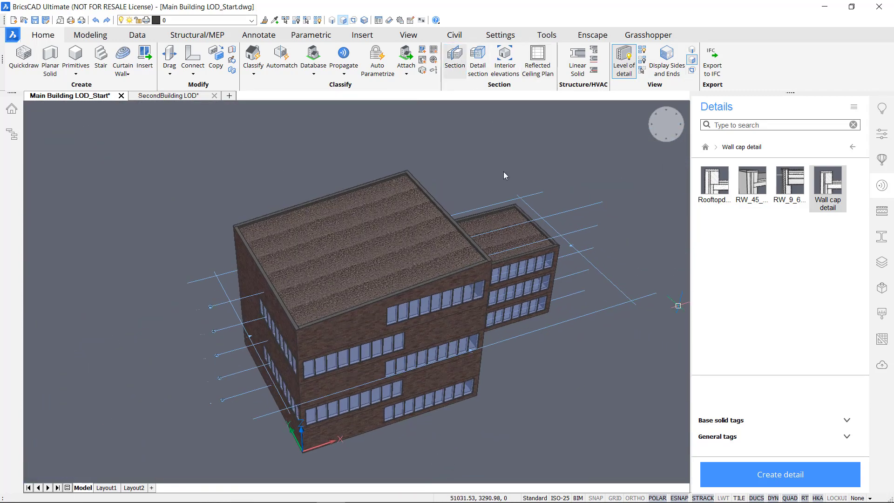
Step: Place a BIM section lengthwise through the building at a distance of 5
left_click(484, 329)
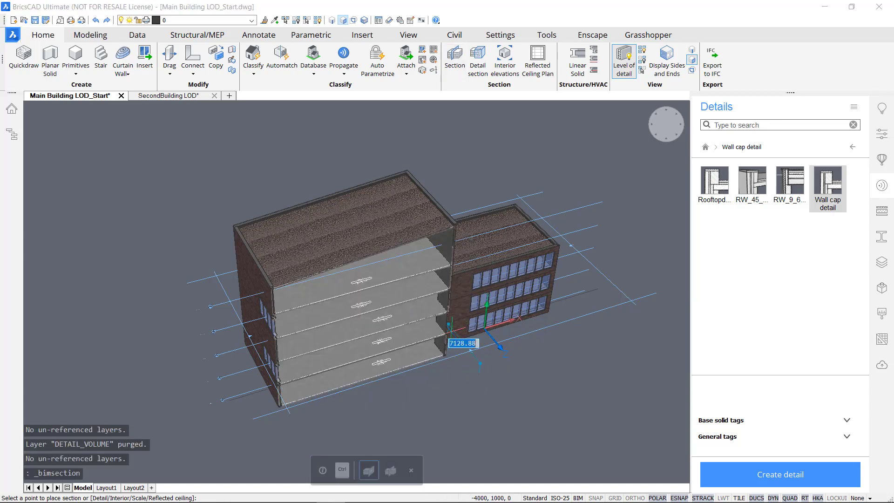
left_click(448, 324)
type("5000")
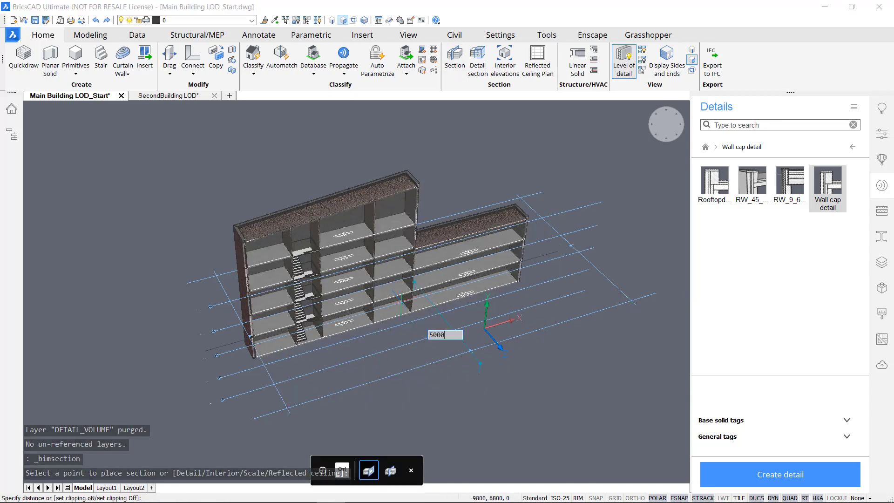
key("Return")
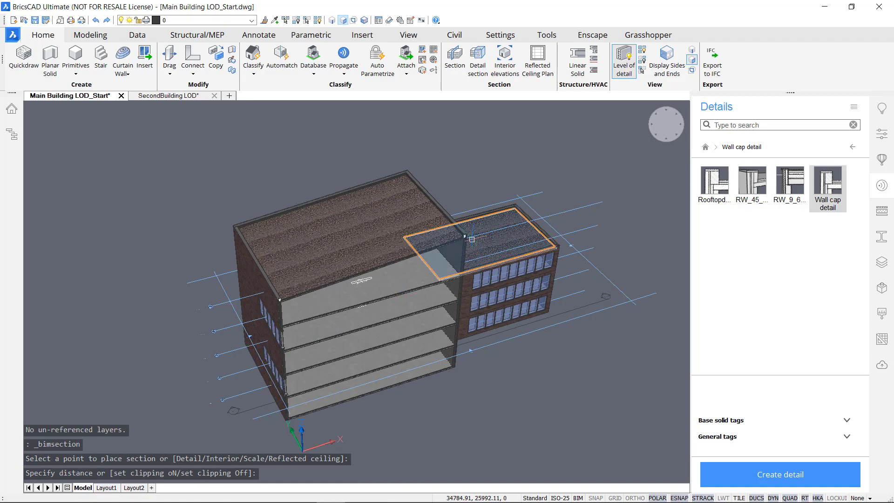
Step: Orbit and zoom around the cut roof corner to inspect the wall-capped parapet and floors
scroll(468, 233, "up", 10)
middle_click_drag(468, 233, 393, 253, "shift")
scroll(393, 253, "up", 5)
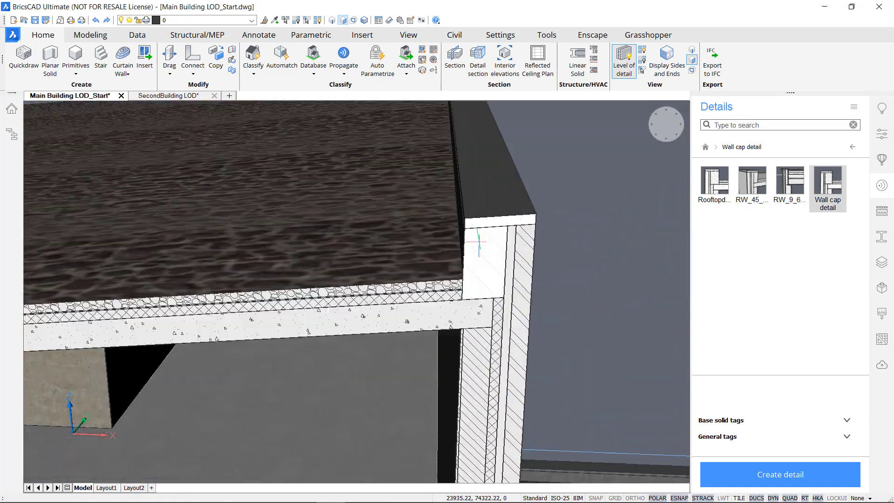
middle_click_drag(460, 274, 520, 281, "shift")
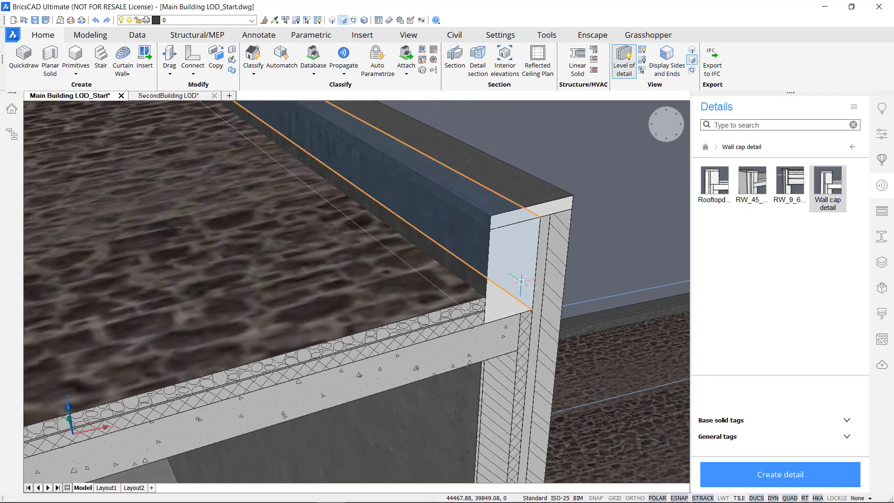
scroll(520, 281, "down", 5)
middle_click_drag(475, 299, 552, 259)
scroll(552, 259, "down", 4)
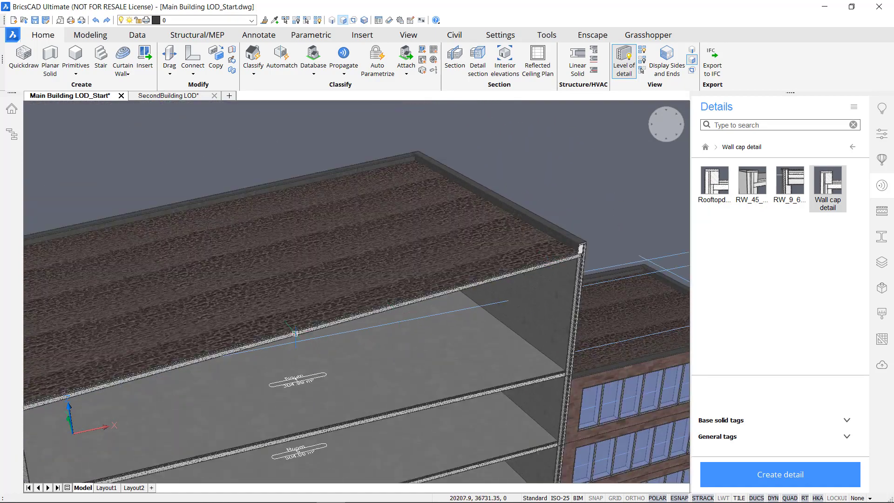
middle_click_drag(286, 335, 465, 262)
scroll(212, 328, "up", 5)
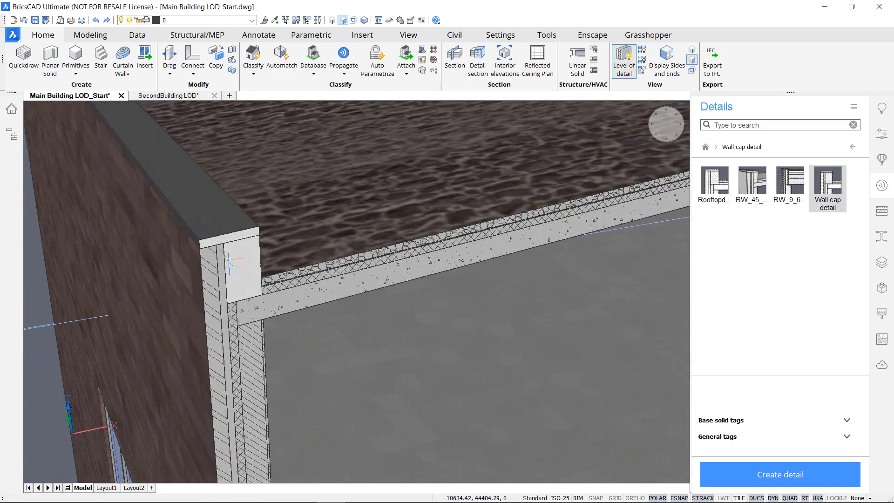
scroll(258, 284, "down", 5)
Step: View the section side-on, showing the roof slab, lower floor slab and neighbouring building
middle_click_drag(287, 300, 251, 260, "shift")
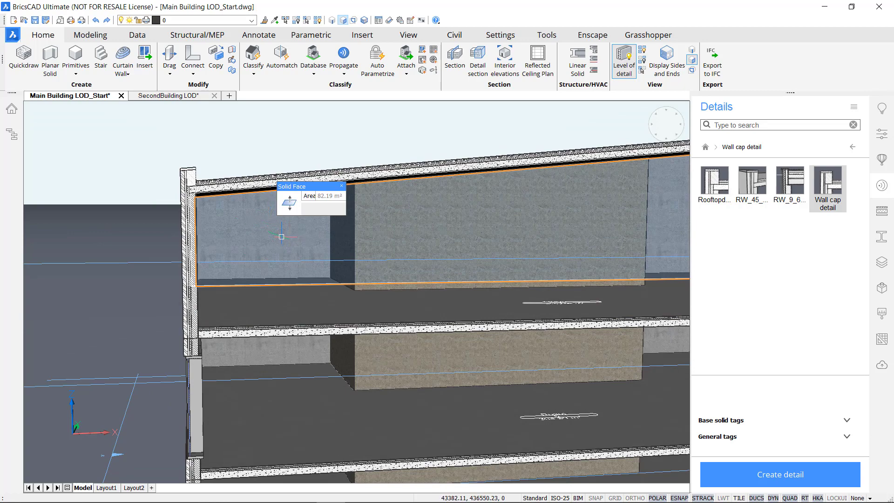
scroll(252, 145, "up", 3)
middle_click_drag(285, 176, 495, 199)
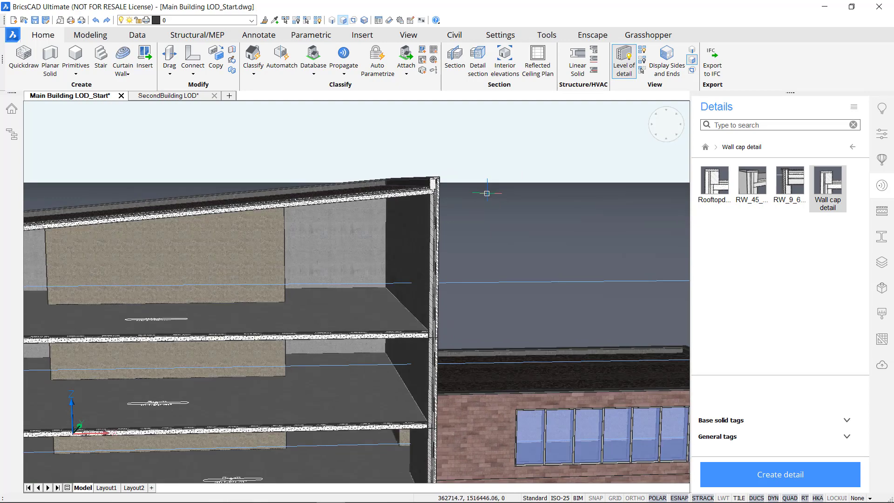
scroll(432, 184, "up", 3)
scroll(398, 192, "down", 4)
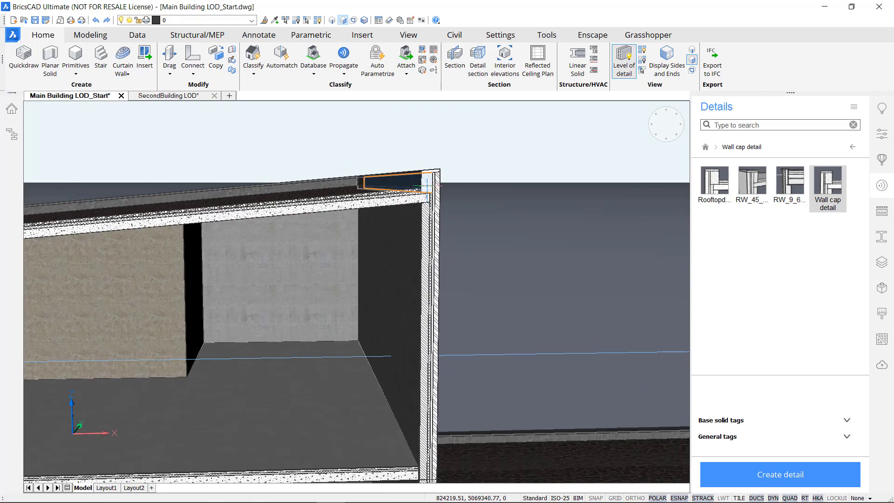
middle_click_drag(309, 143, 386, 157)
scroll(385, 157, "down", 5)
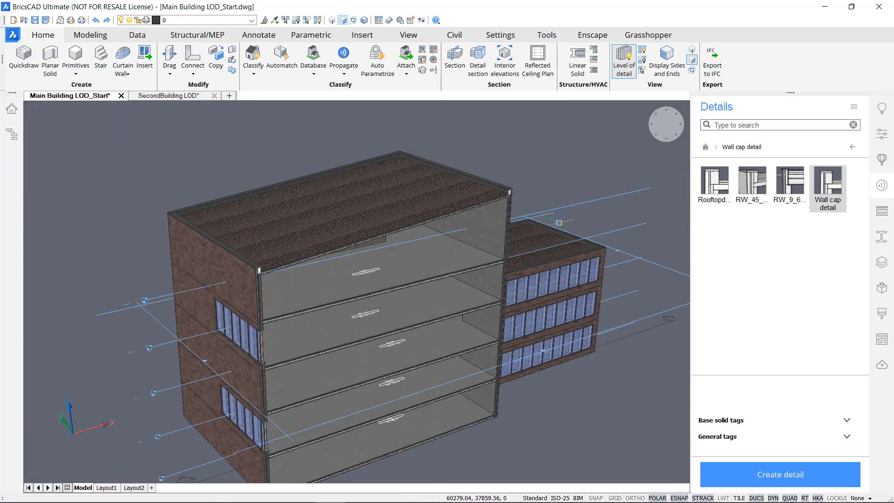
scroll(516, 190, "down", 2)
middle_click_drag(484, 163, 482, 178, "shift")
middle_click_drag(630, 302, 609, 309, "shift")
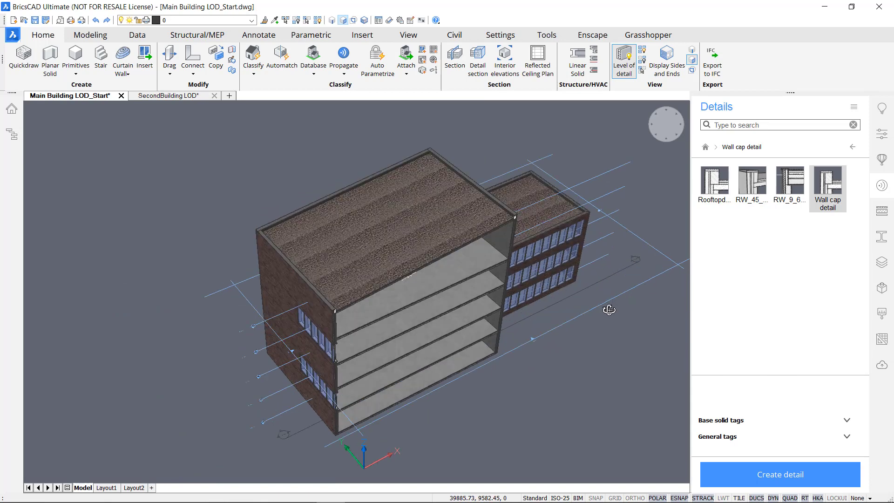
Step: Turn off section clipping to show the whole building, then close the Details library
double_click(614, 275)
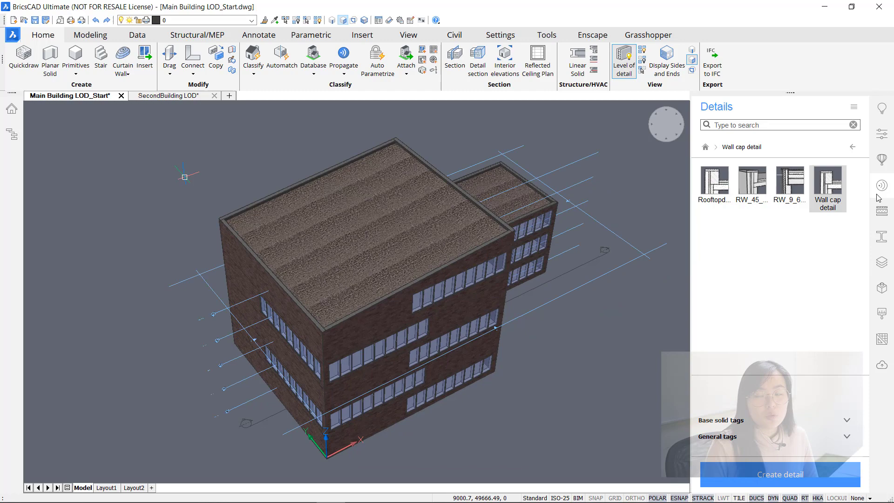
left_click(882, 188)
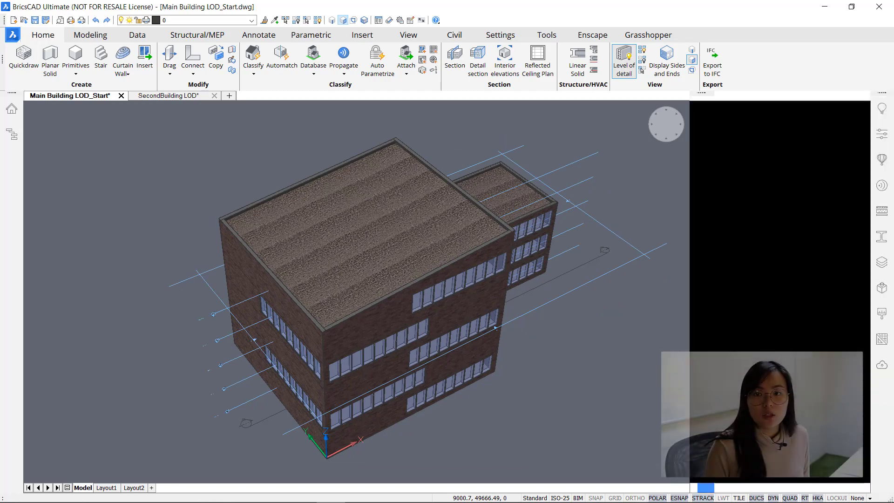
middle_click_drag(738, 384, 703, 365, "shift")
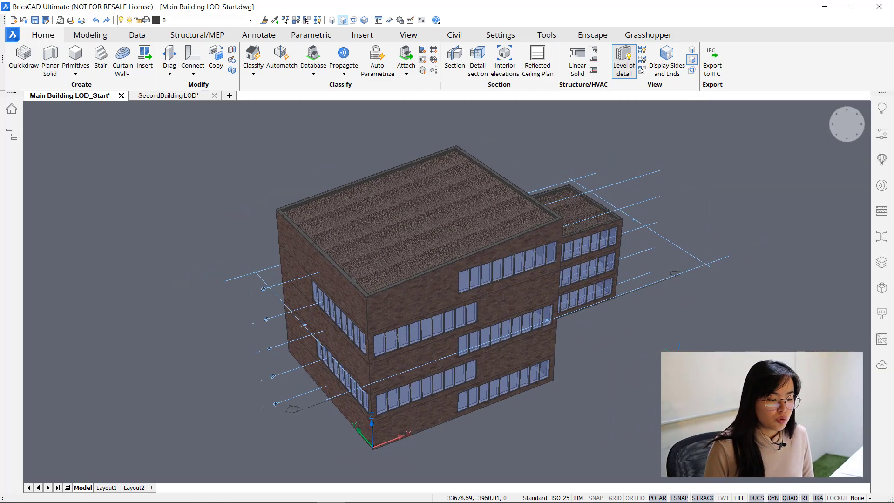